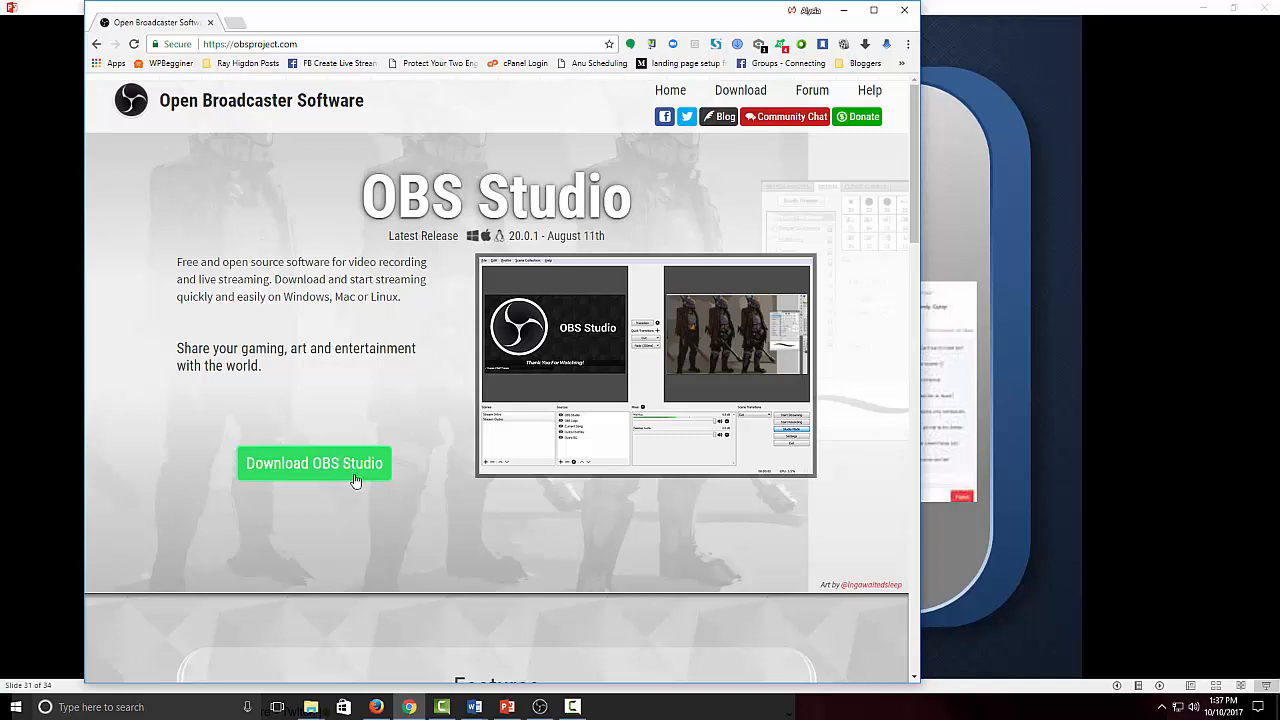
# Switch to OBS Studio and enlarge its window so the preview and panels have more room.
pyautogui.click(541, 708)
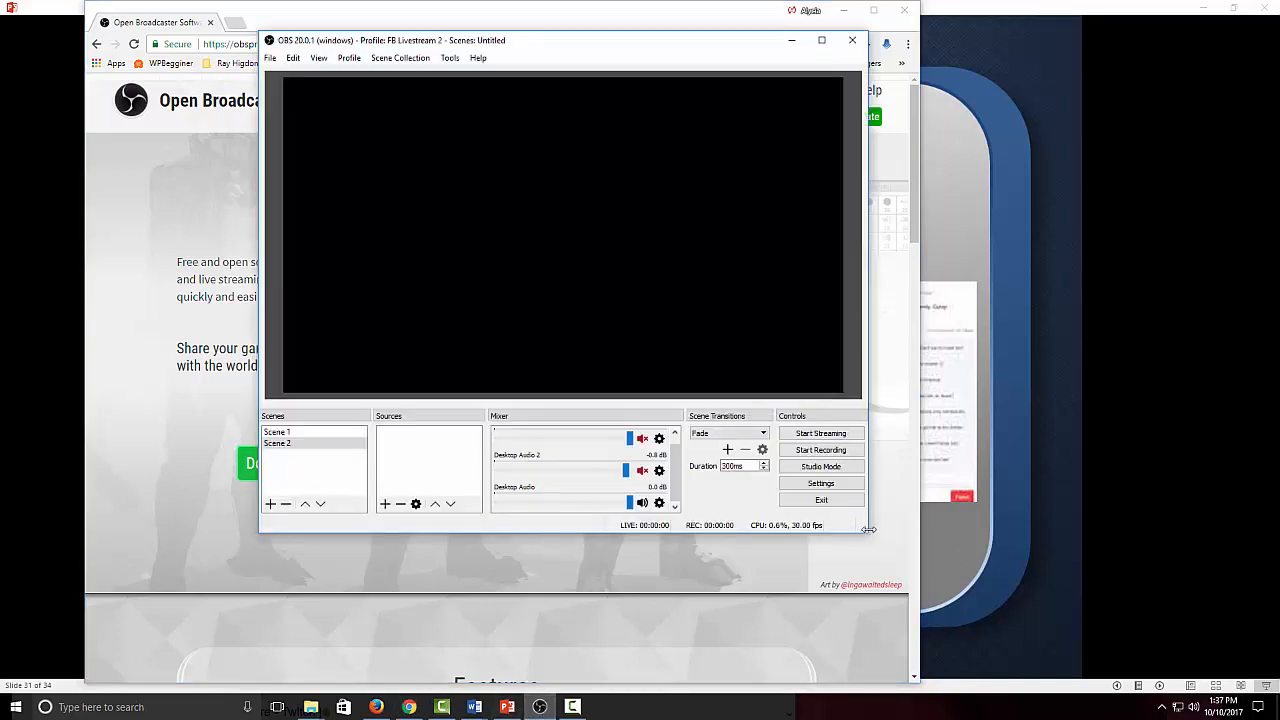
pyautogui.moveTo(862, 528); pyautogui.dragTo(1068, 656)
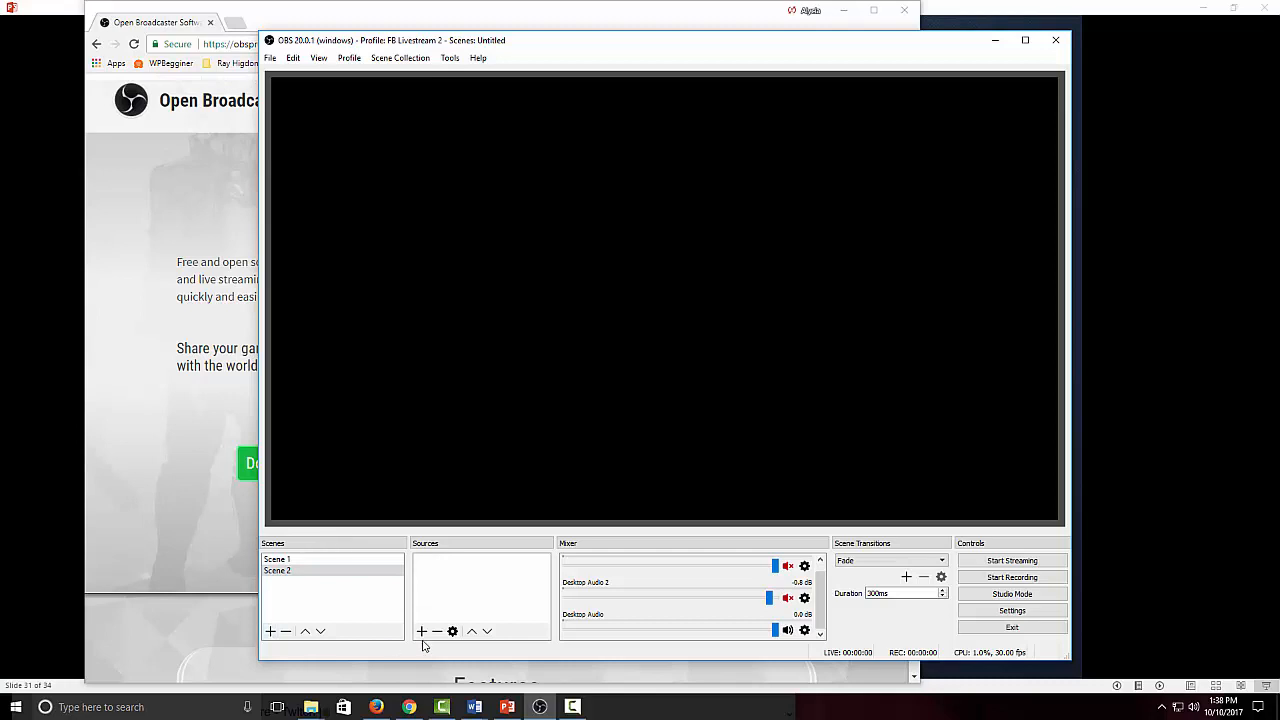
pyautogui.click(280, 572)
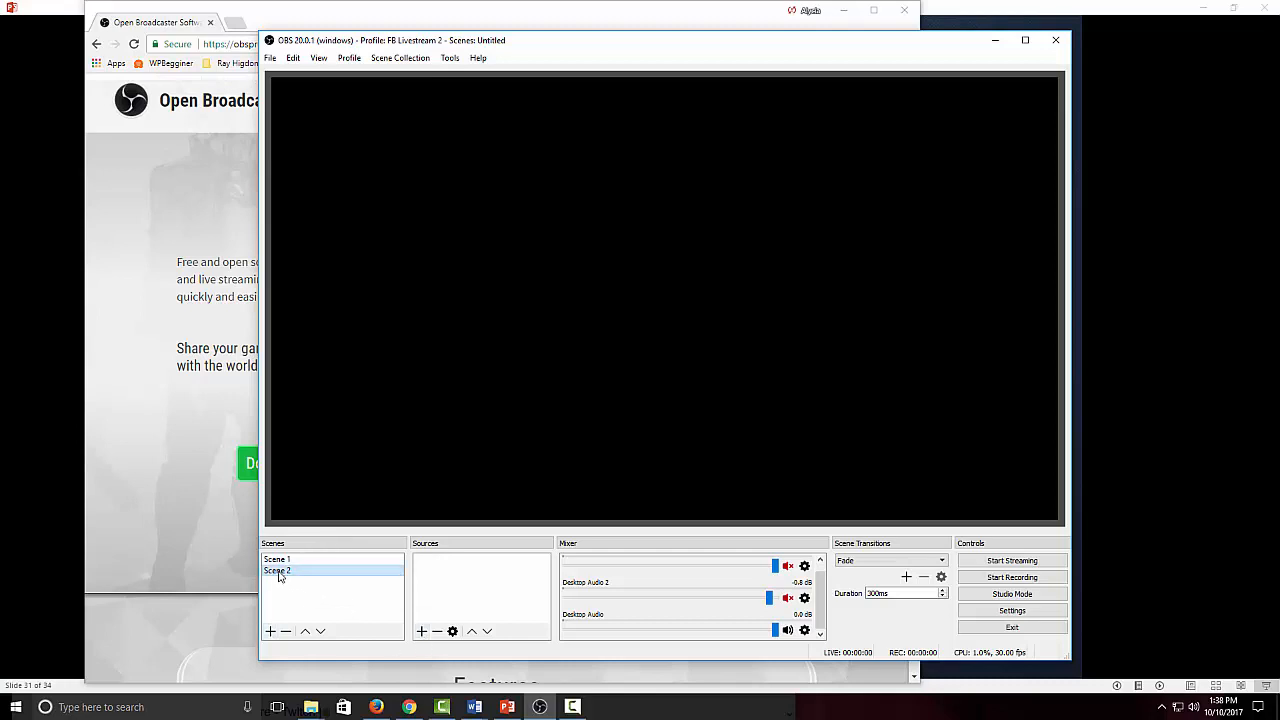
# Add a new scene named "FB Livestream".
pyautogui.click(270, 632)
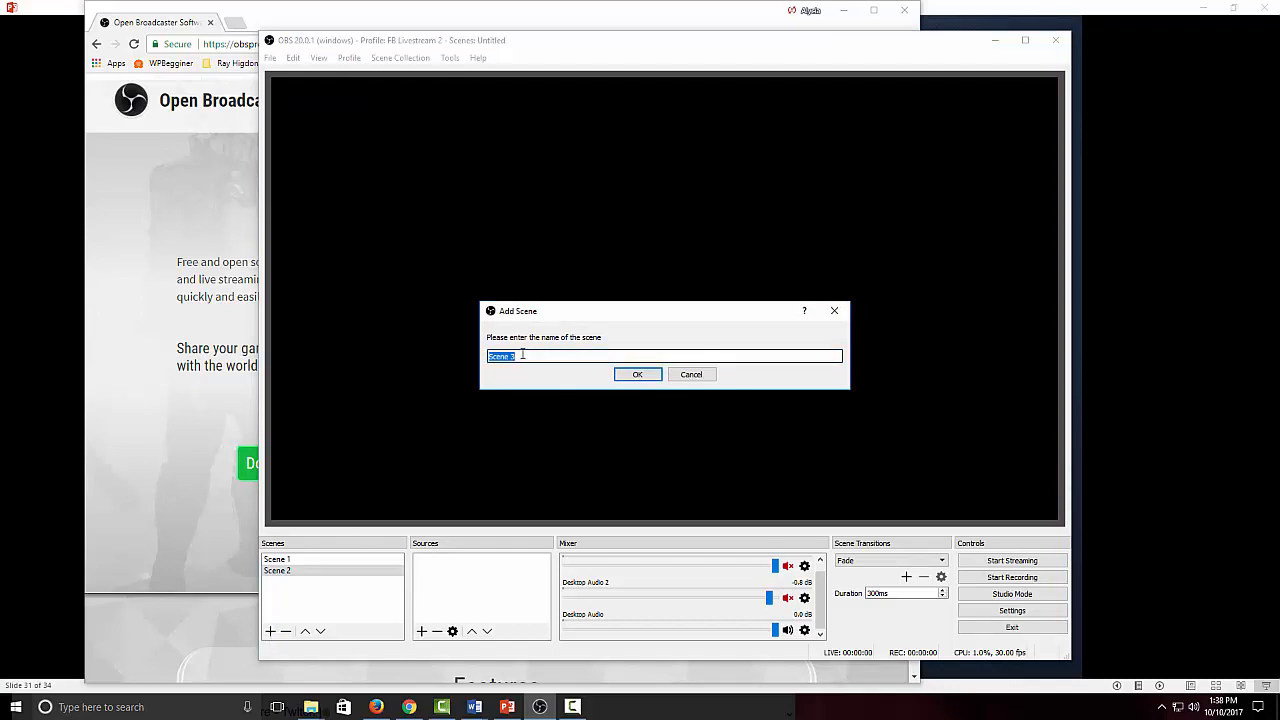
pyautogui.write('F')
pyautogui.write('B Dem')
pyautogui.press('BackSpace')
pyautogui.press('BackSpace')
pyautogui.press('BackSpace')
pyautogui.write('Livestream')
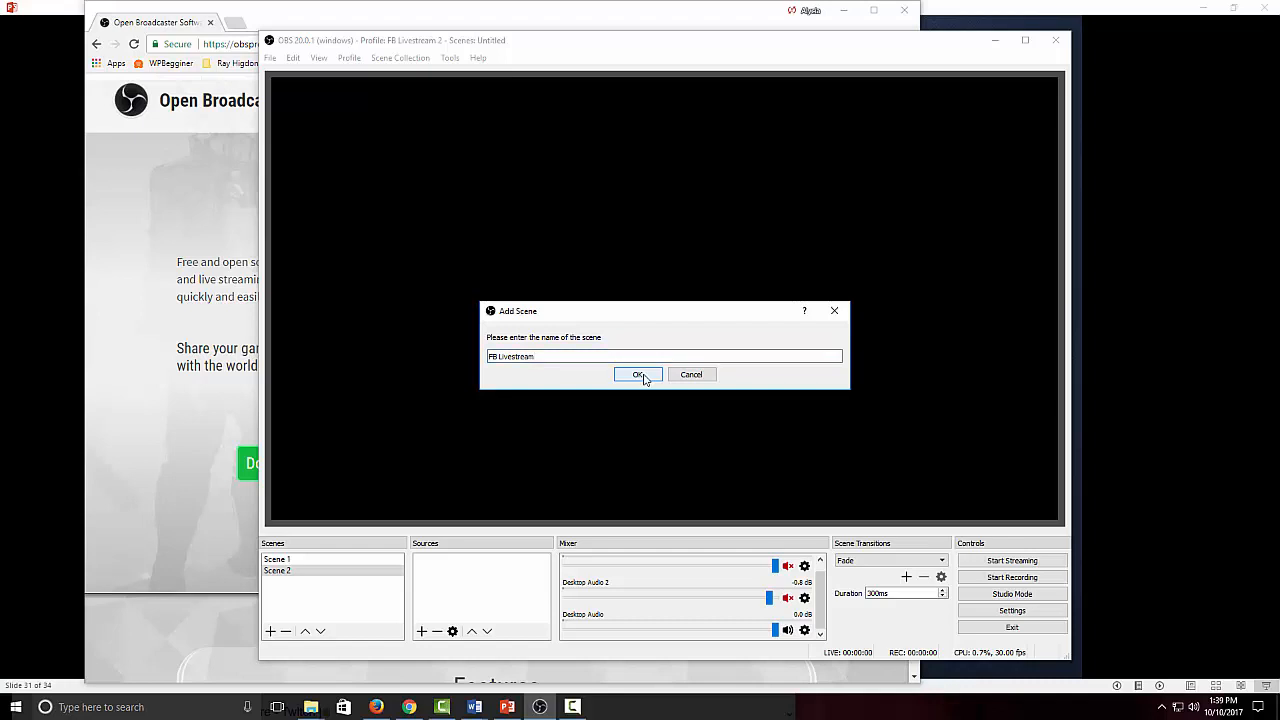
pyautogui.click(638, 375)
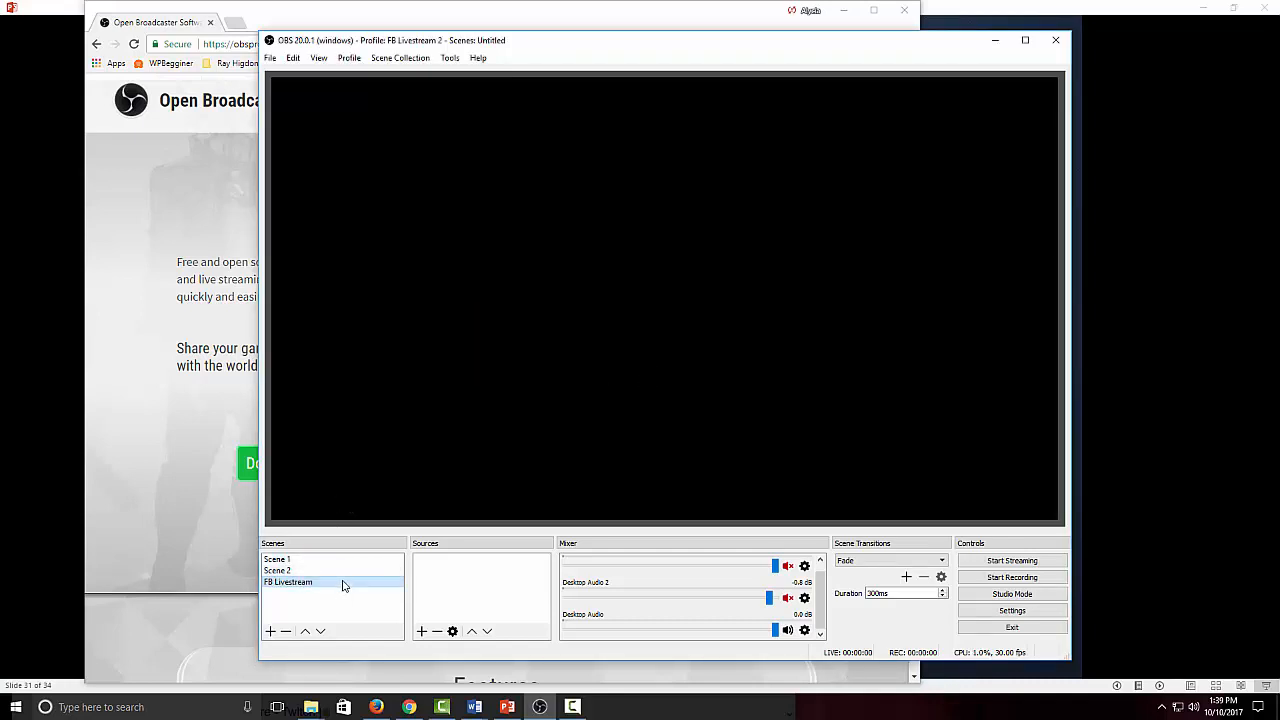
# Add a new Audio Input Capture source to the FB Livestream scene, using Microphone (Yeti Stereo Microphone) as the device.
pyautogui.click(422, 632)
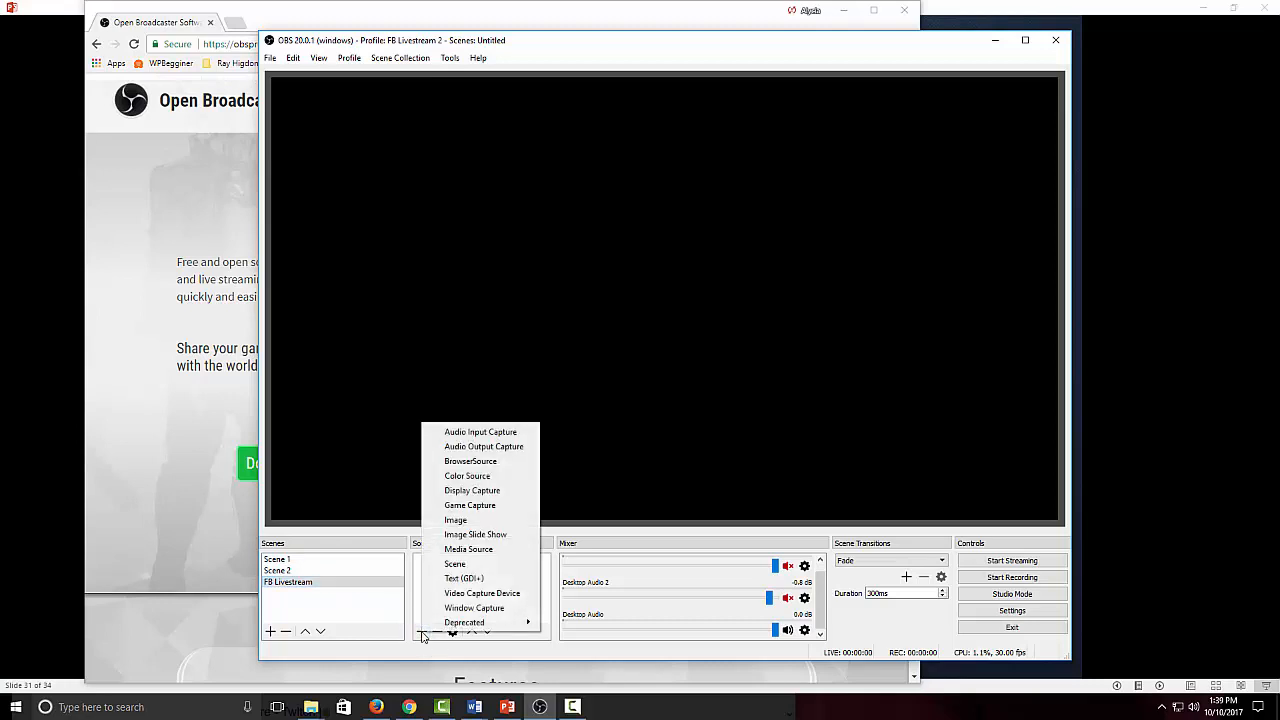
pyautogui.click(461, 432)
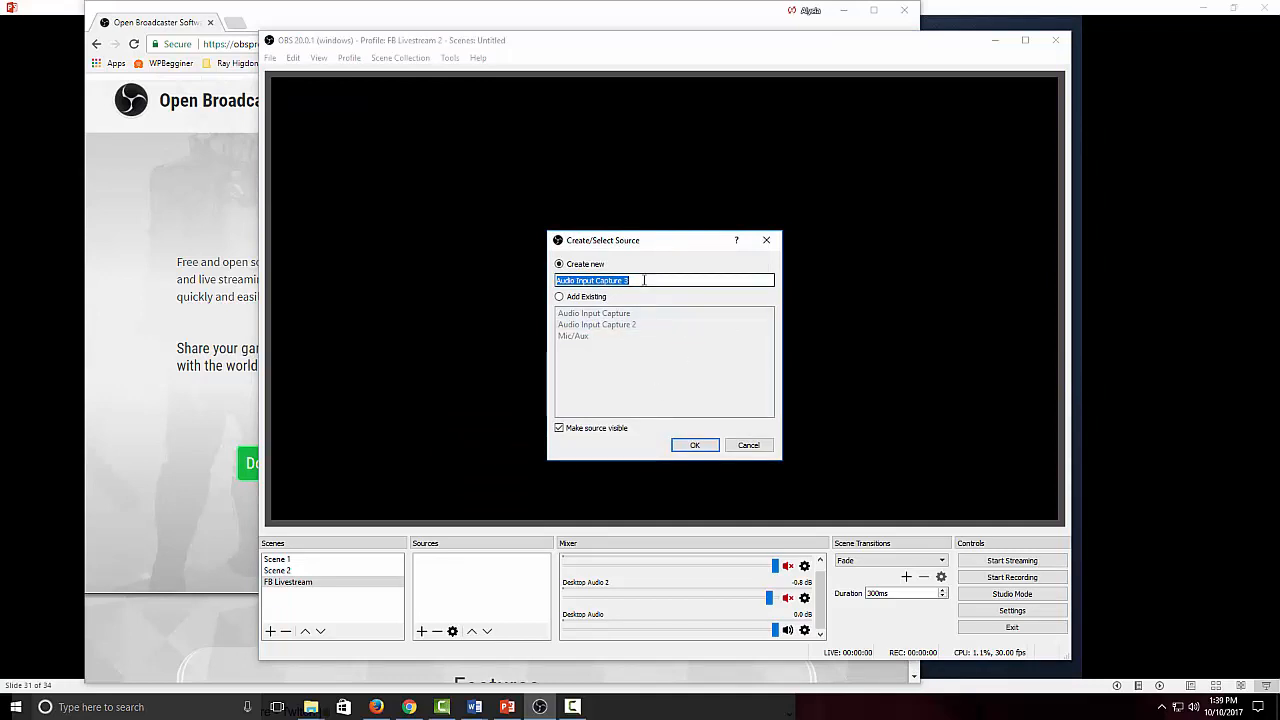
pyautogui.click(694, 446)
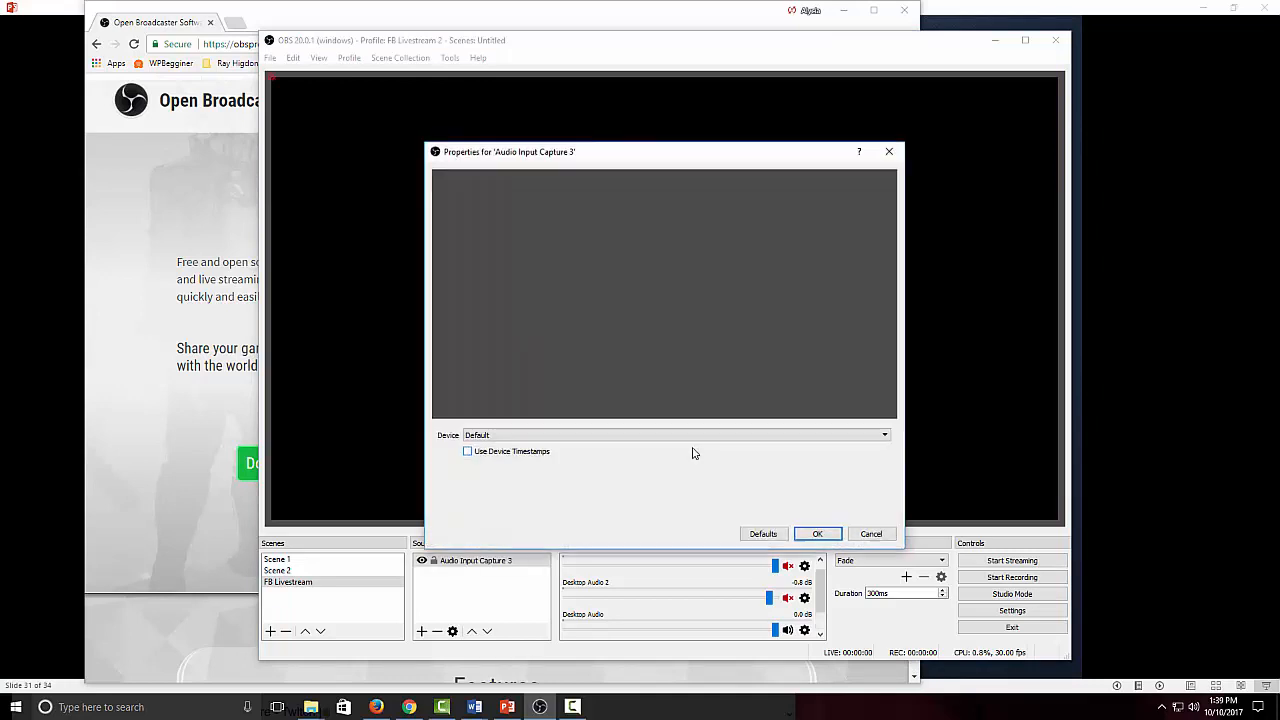
pyautogui.click(884, 436)
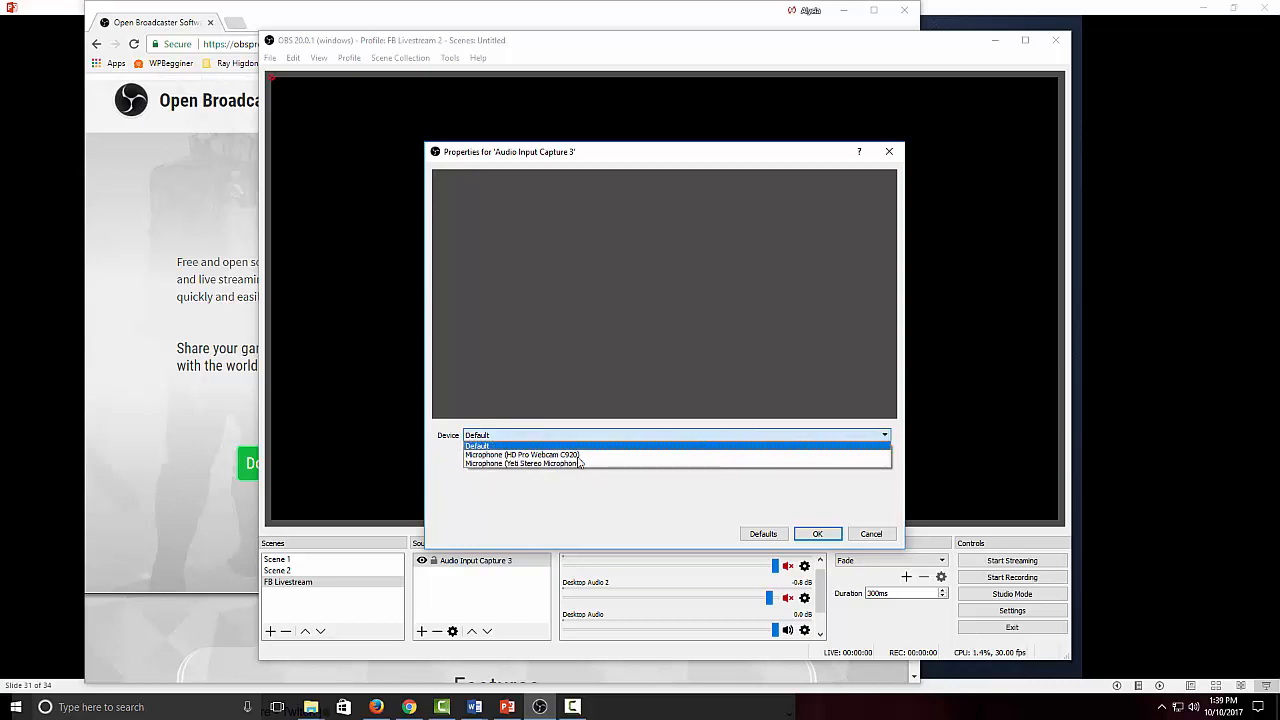
pyautogui.click(516, 466)
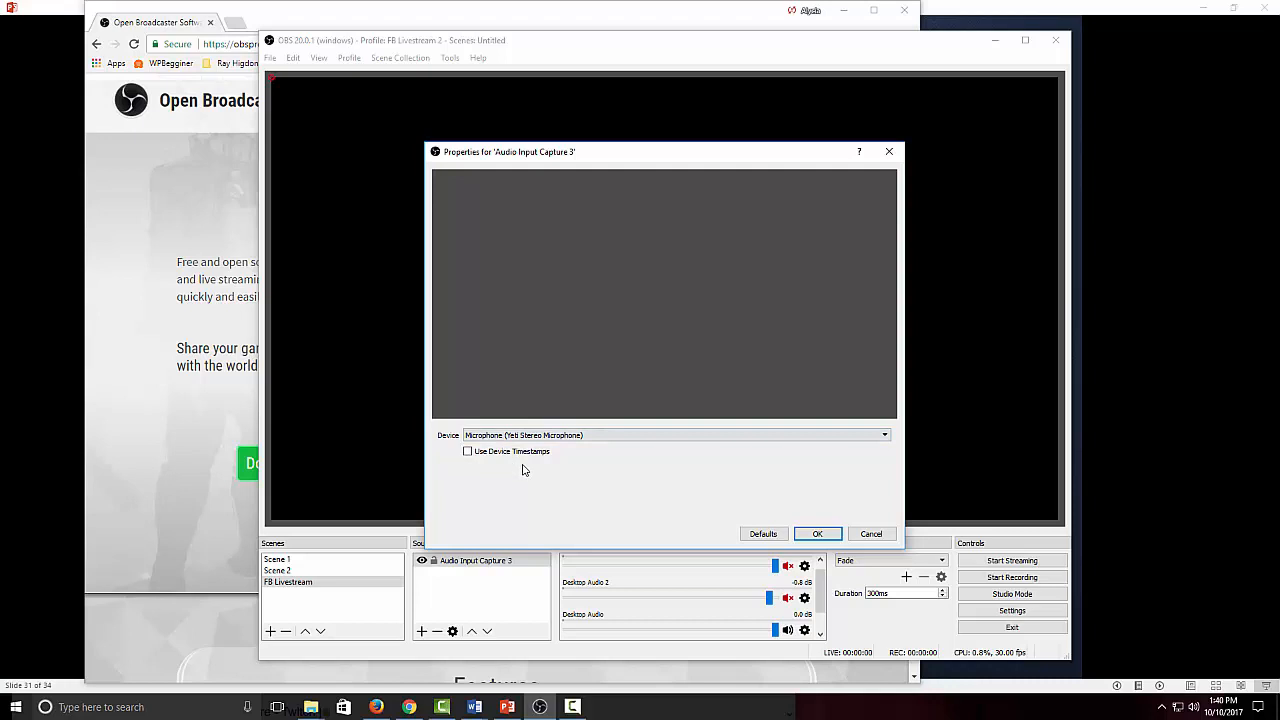
pyautogui.click(828, 535)
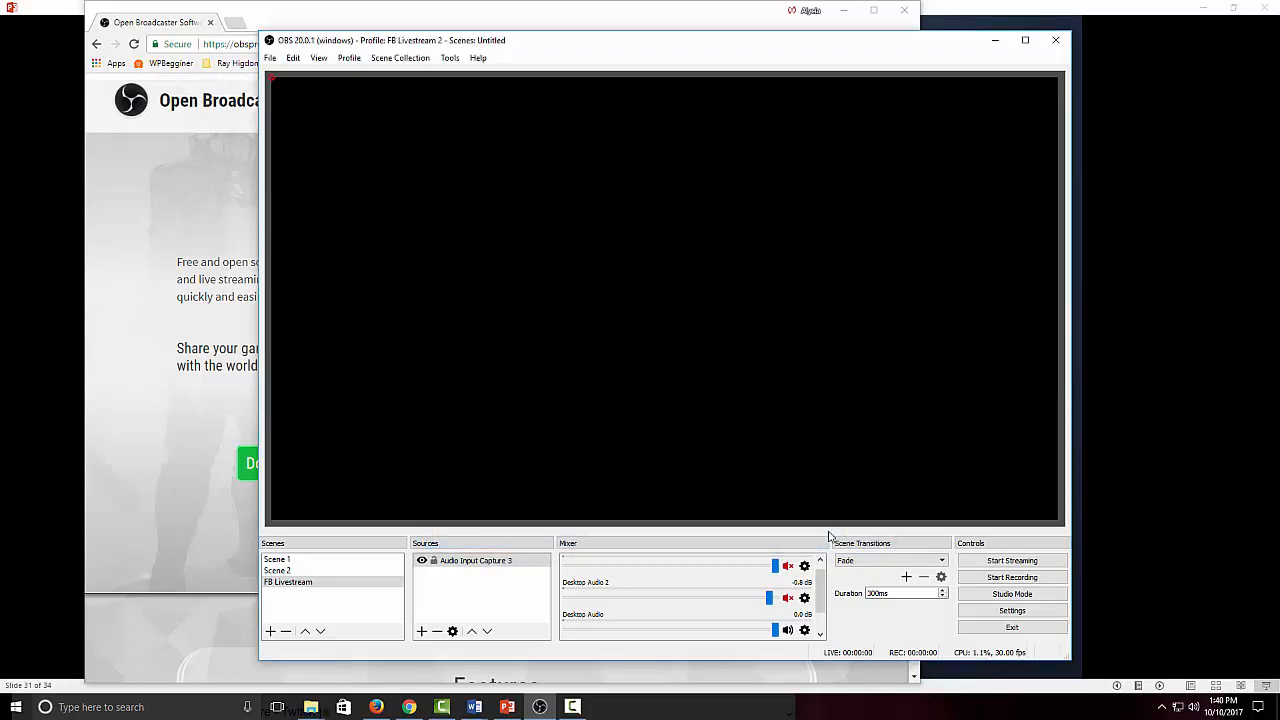
# Mute Desktop Audio in the mixer and check the other audio channels.
pyautogui.click(823, 632)
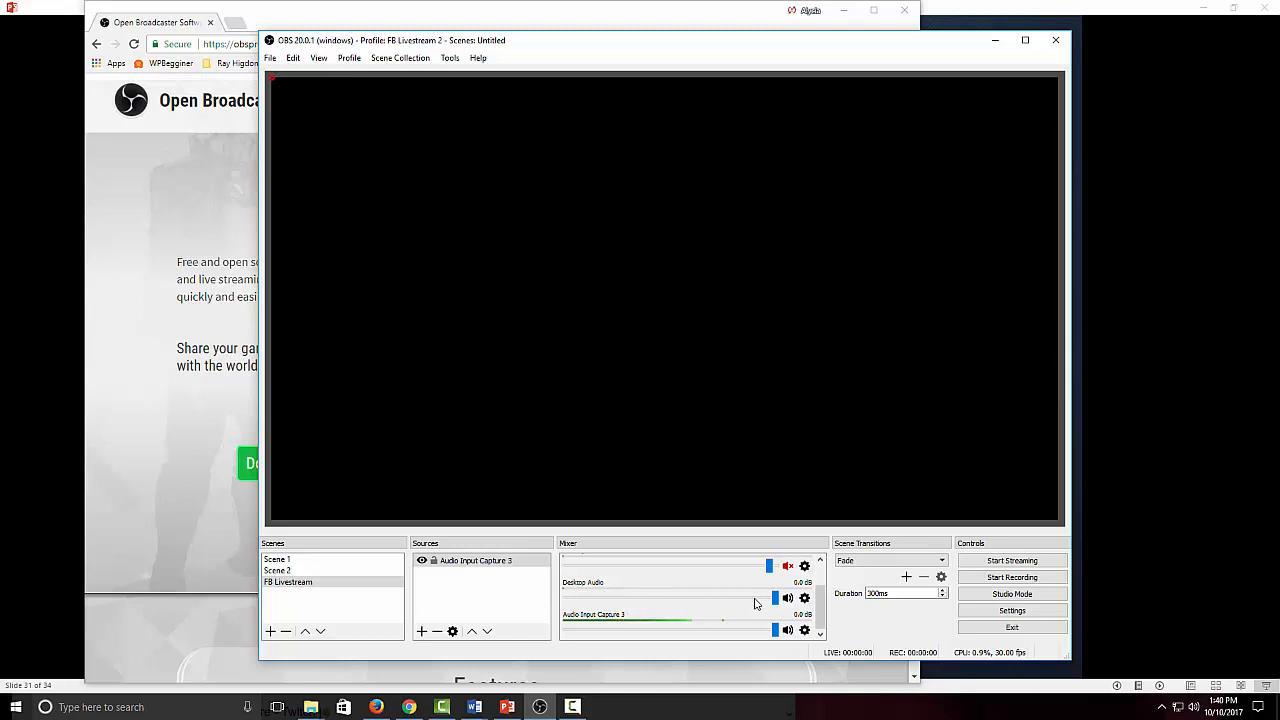
pyautogui.click(787, 599)
pyautogui.scroll(3, 821, 573)
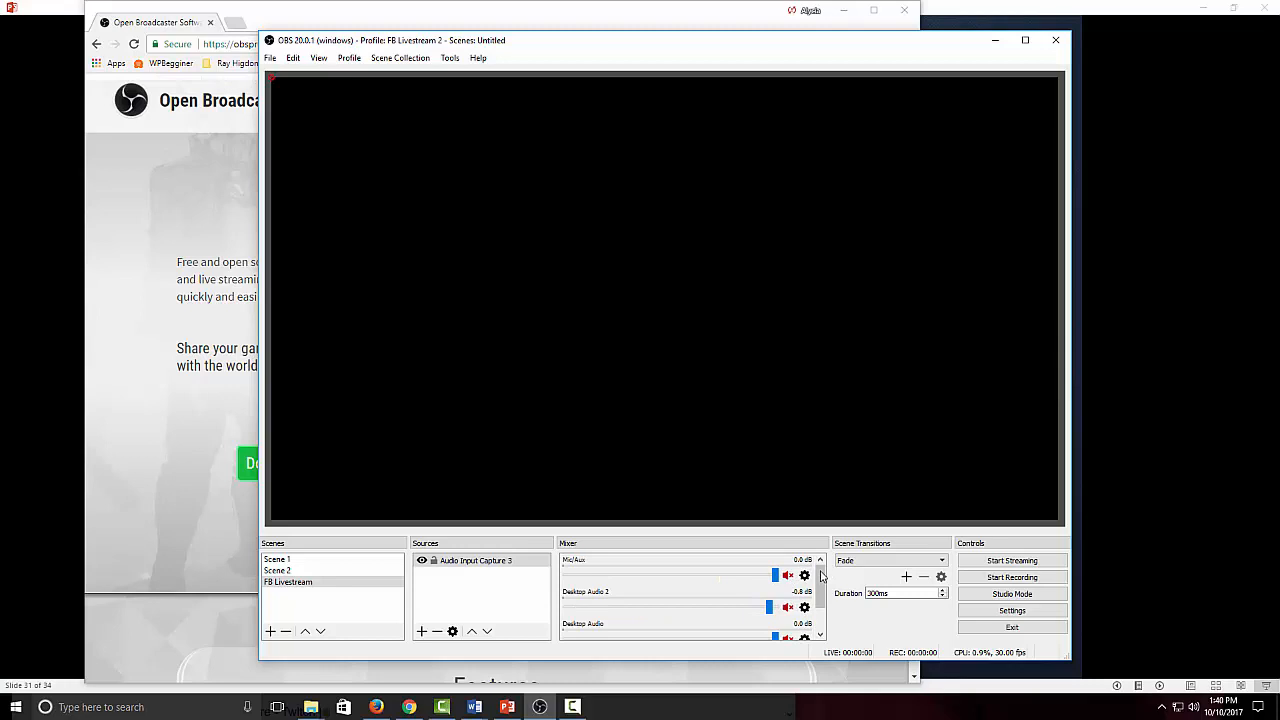
pyautogui.scroll(-3, 820, 575)
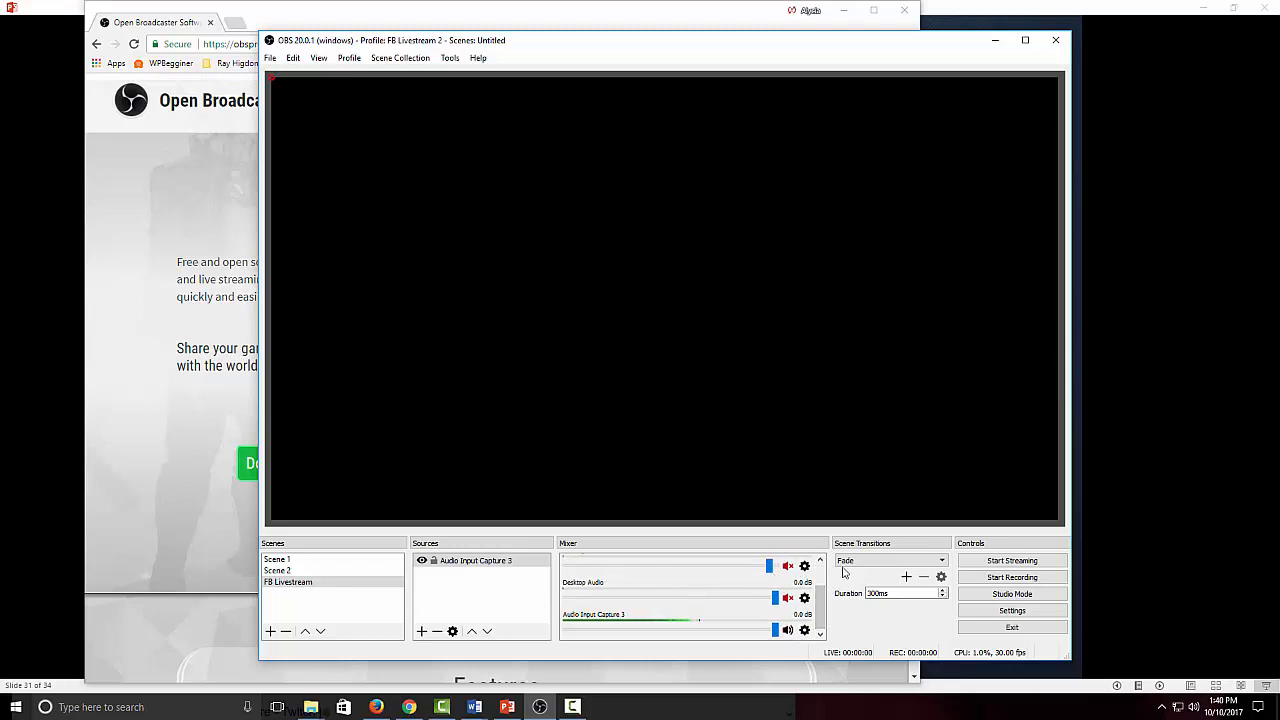
pyautogui.scroll(3, 822, 574)
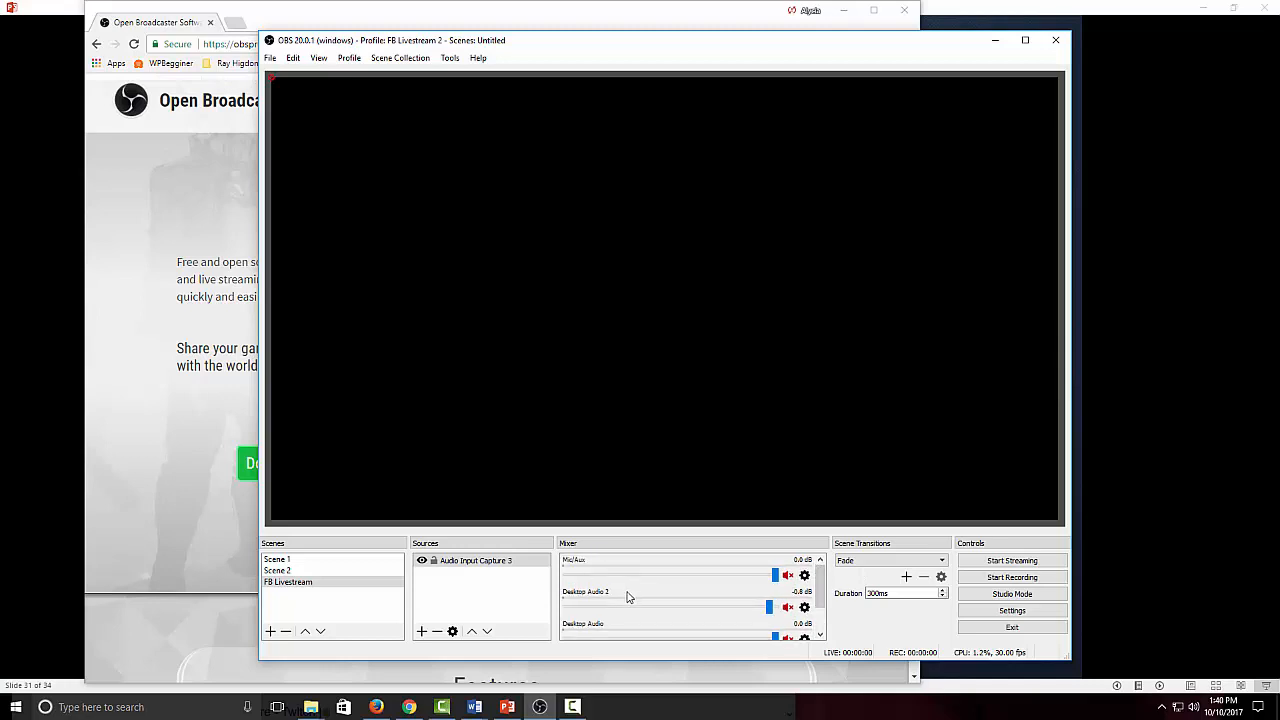
# Add a new Video Capture Device source to the FB Livestream scene with the Logitech HD Pro Webcam C920 and its default settings.
pyautogui.click(422, 632)
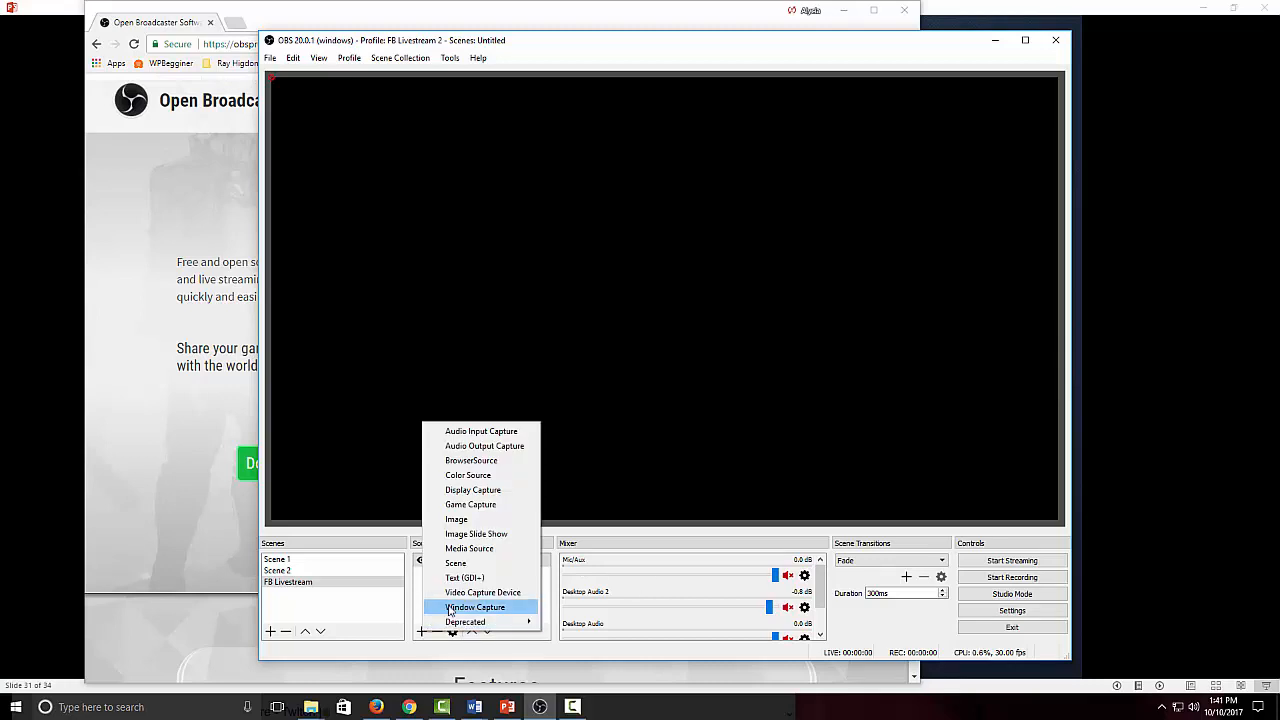
pyautogui.click(459, 597)
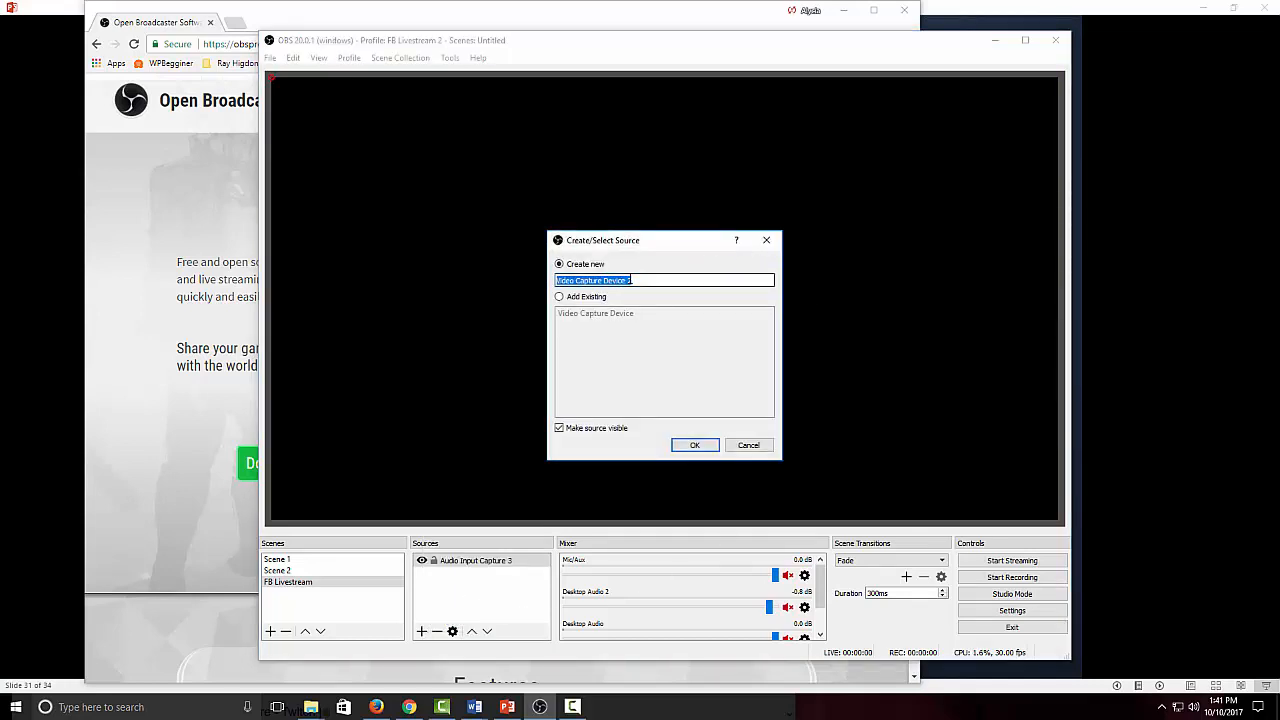
pyautogui.click(697, 446)
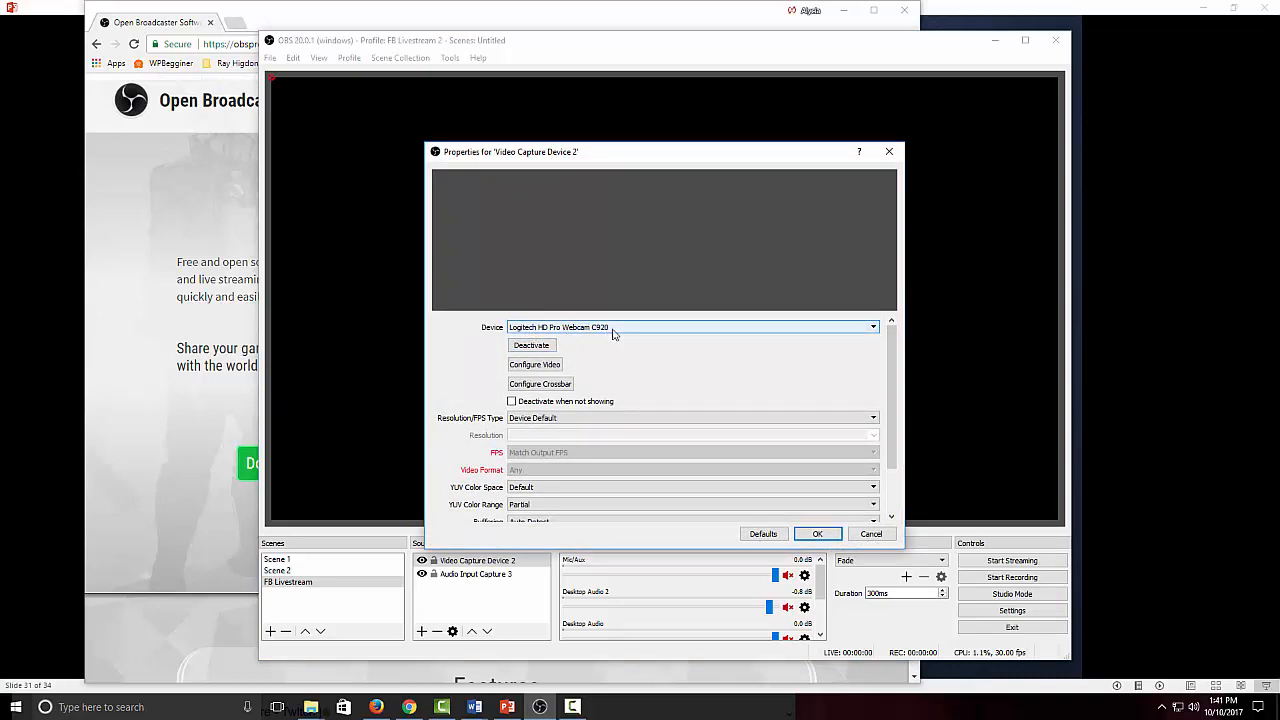
pyautogui.click(874, 330)
pyautogui.click(874, 330)
pyautogui.scroll(-2, 794, 438)
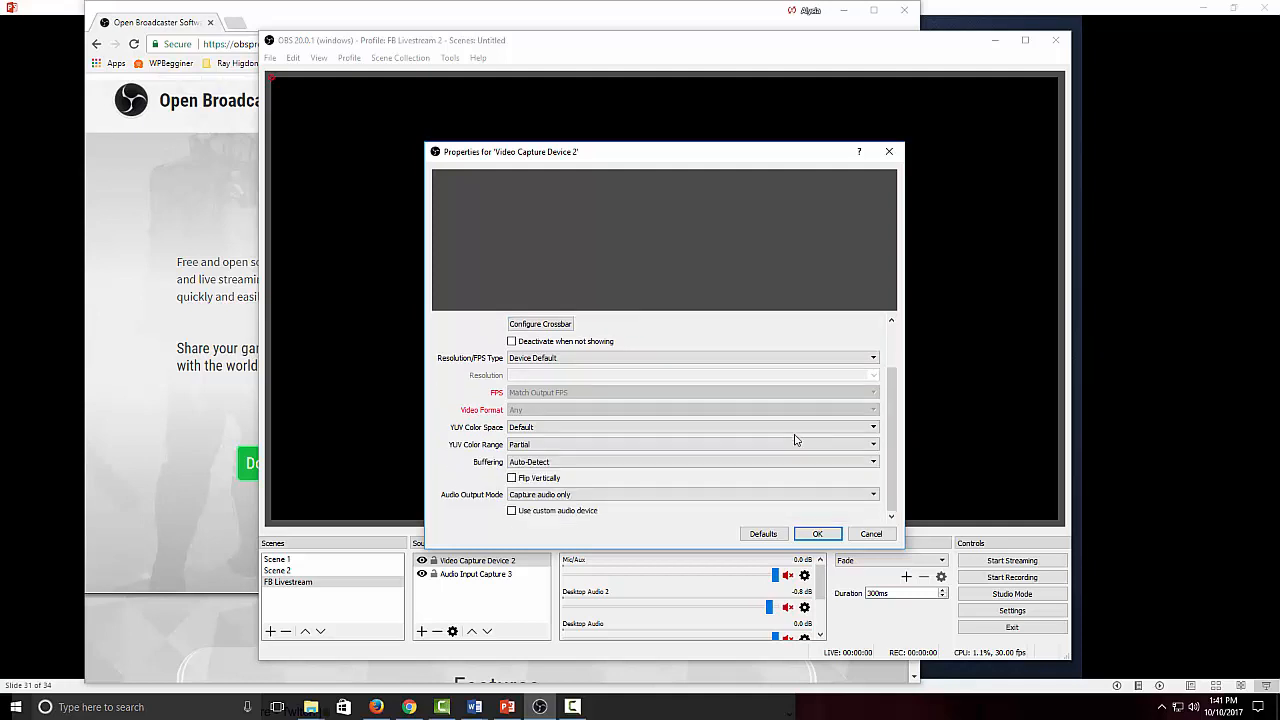
pyautogui.click(817, 534)
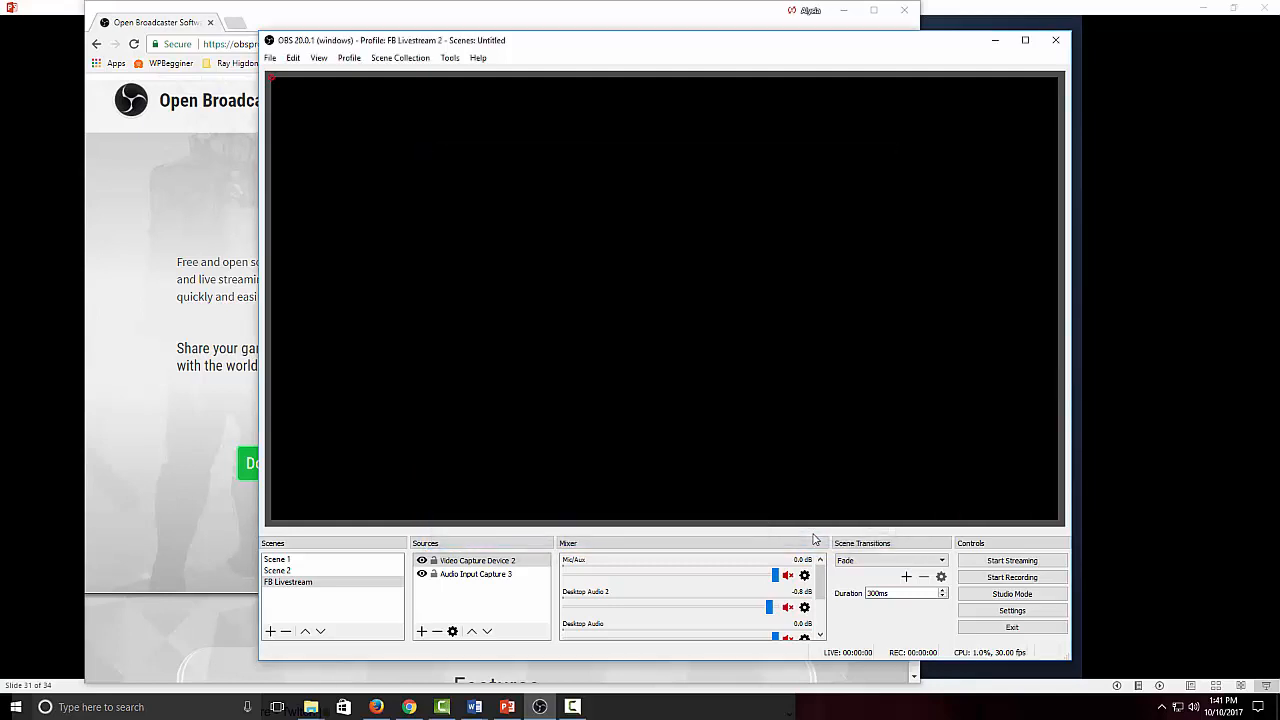
# Switch to the PowerPoint editing window of basic_design_for_you_18732.pptx, reduce it from full screen and reposition it on the desktop.
pyautogui.click(421, 631)
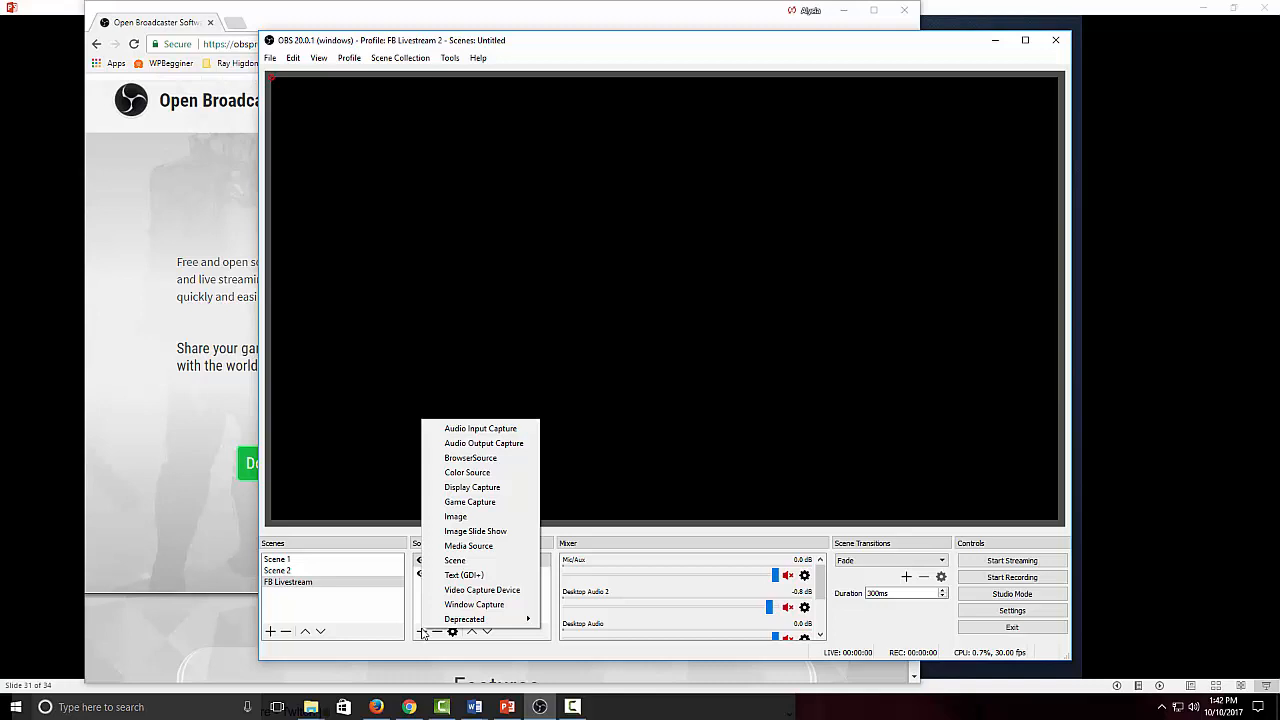
pyautogui.click(507, 707)
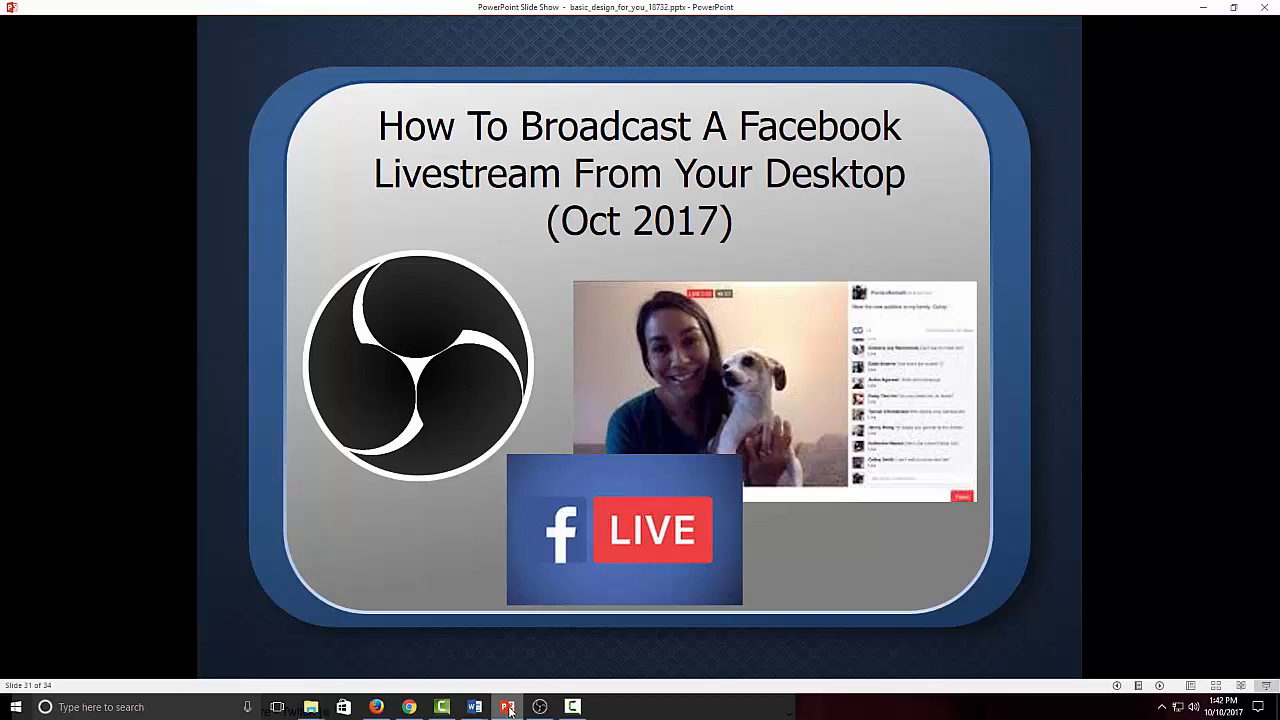
pyautogui.click(509, 708)
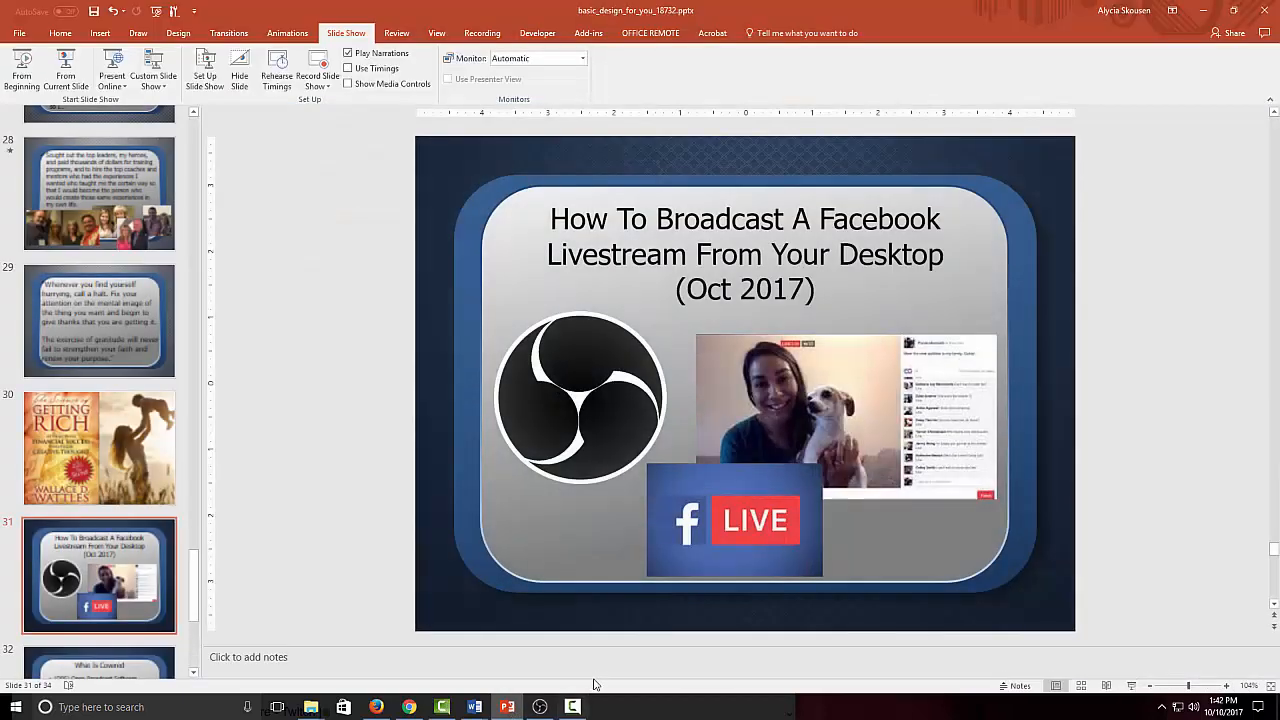
pyautogui.click(1238, 17)
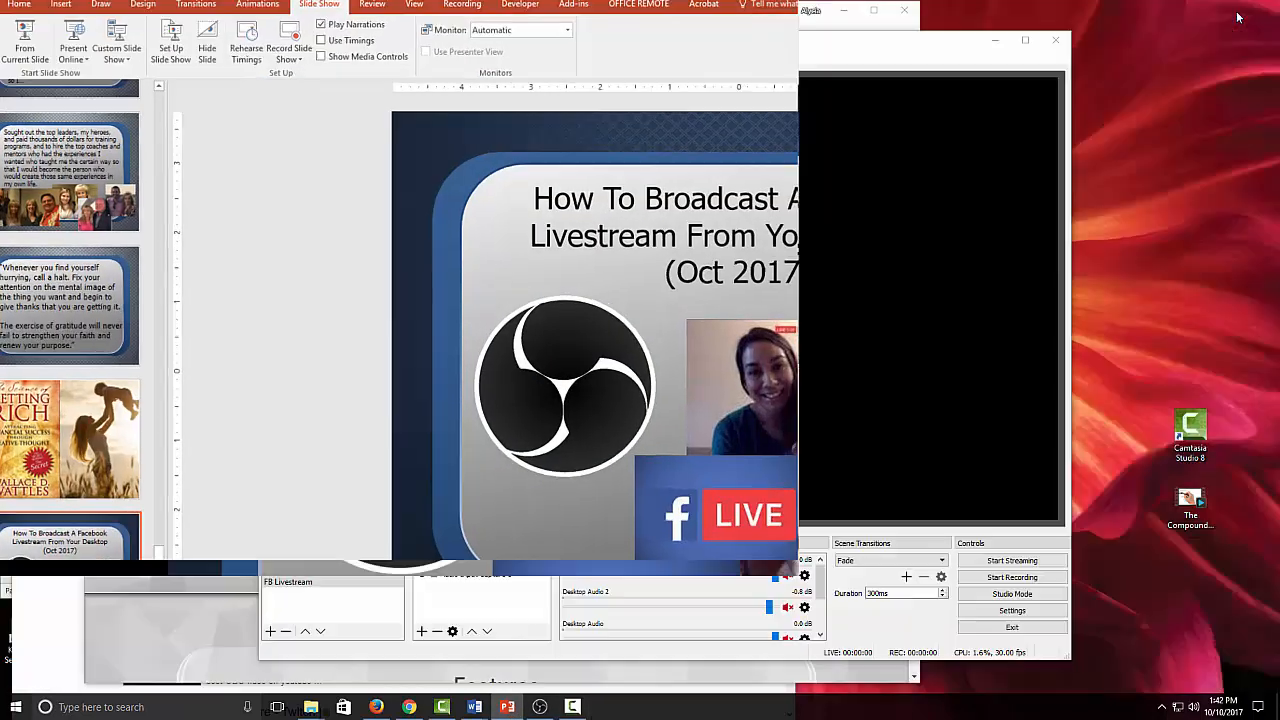
pyautogui.moveTo(250, 18); pyautogui.dragTo(335, 44)
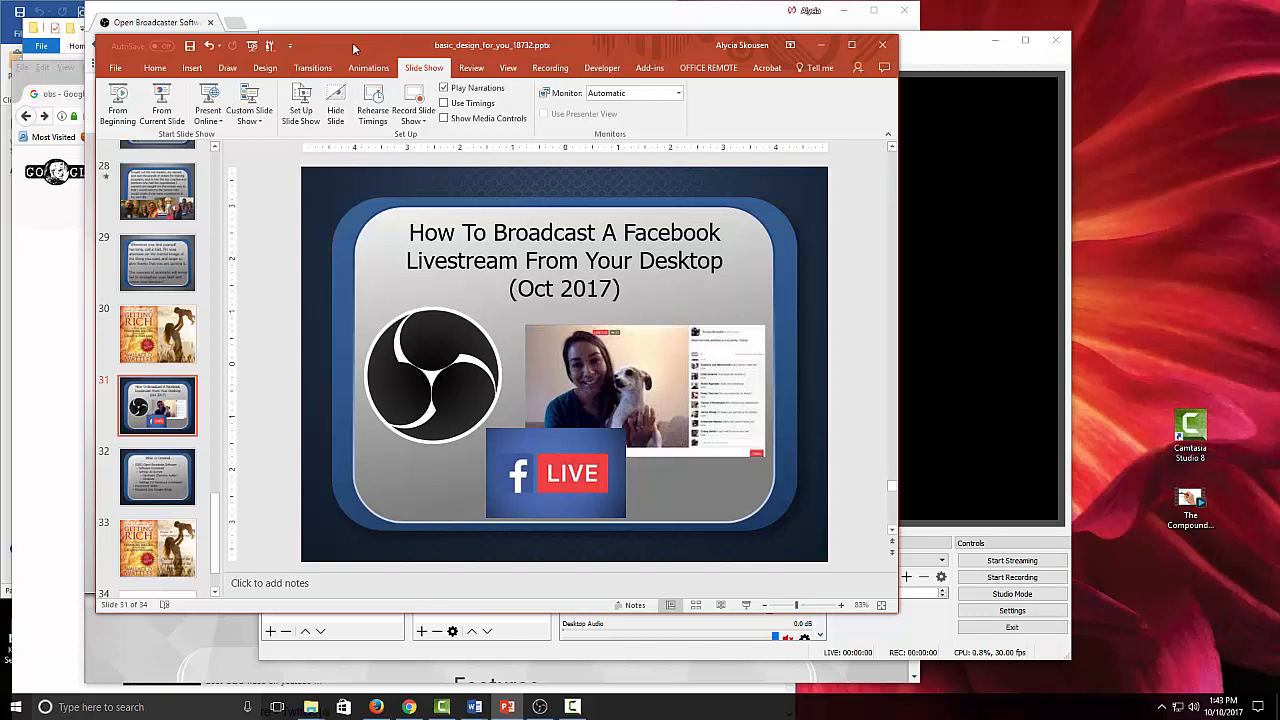
# Set the slide show type to "Browsed by an individual (window)" in the presentation's show setup.
pyautogui.click(303, 100)
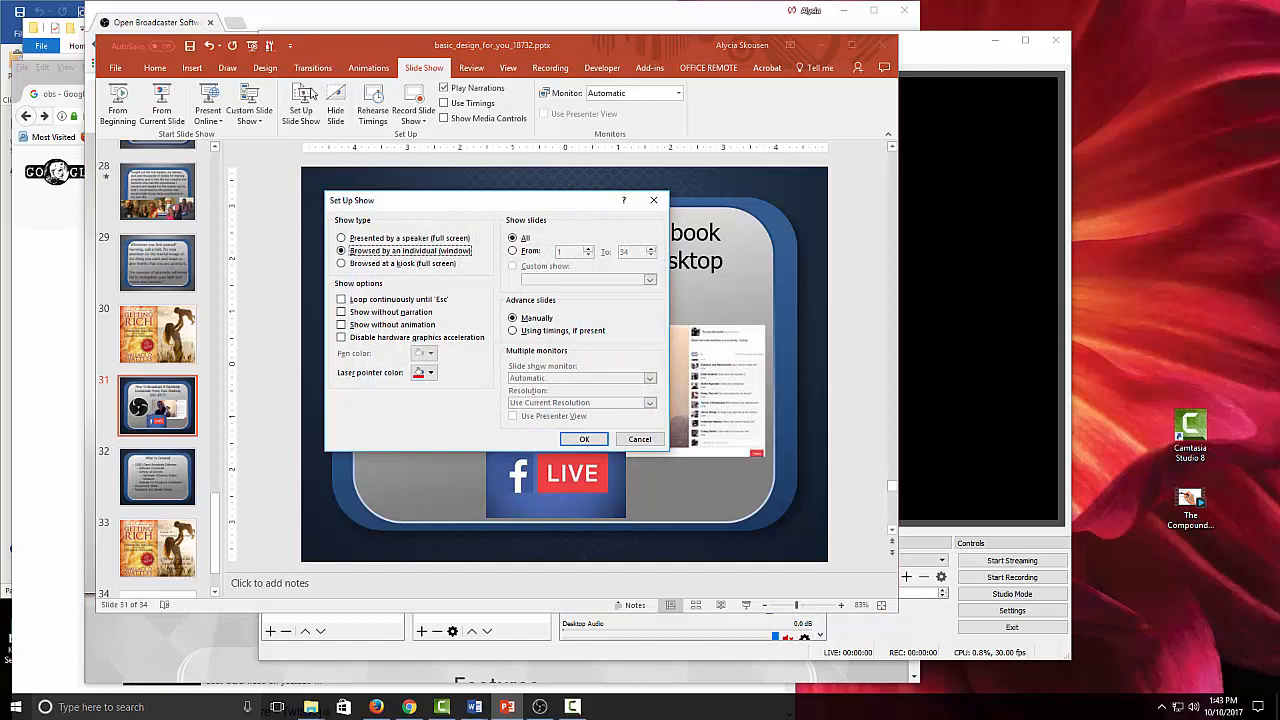
pyautogui.click(341, 238)
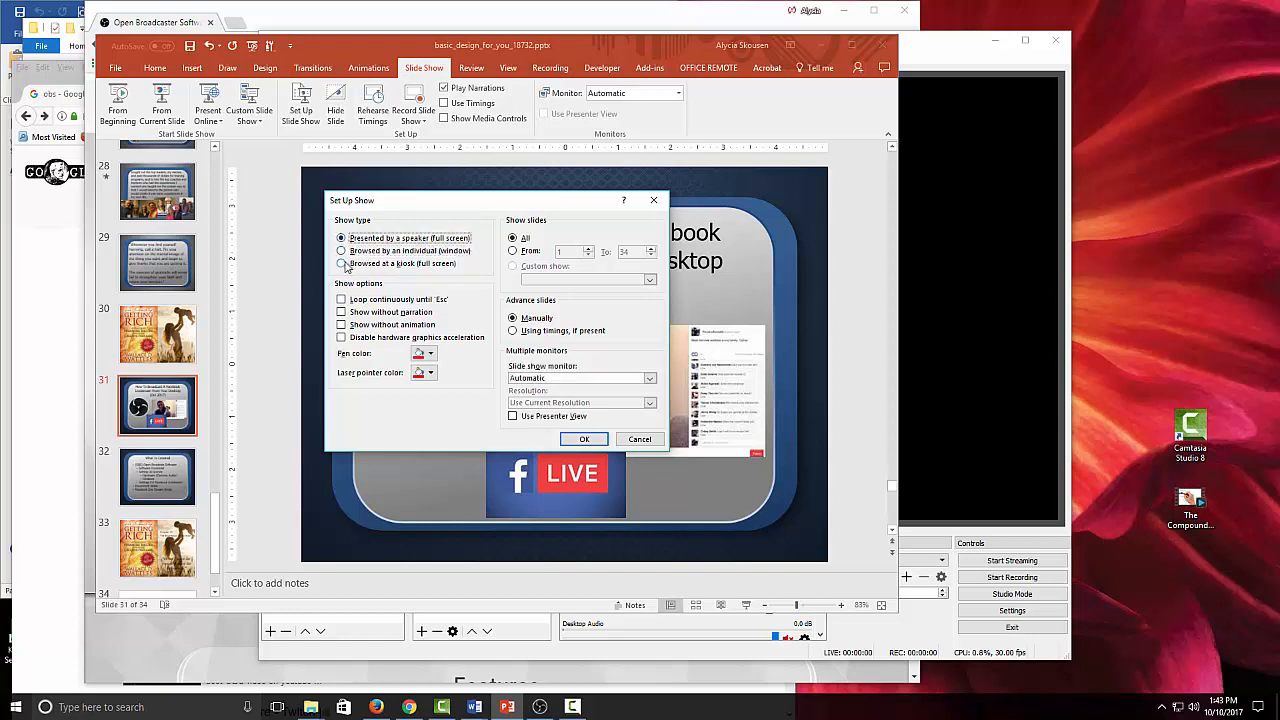
pyautogui.click(341, 251)
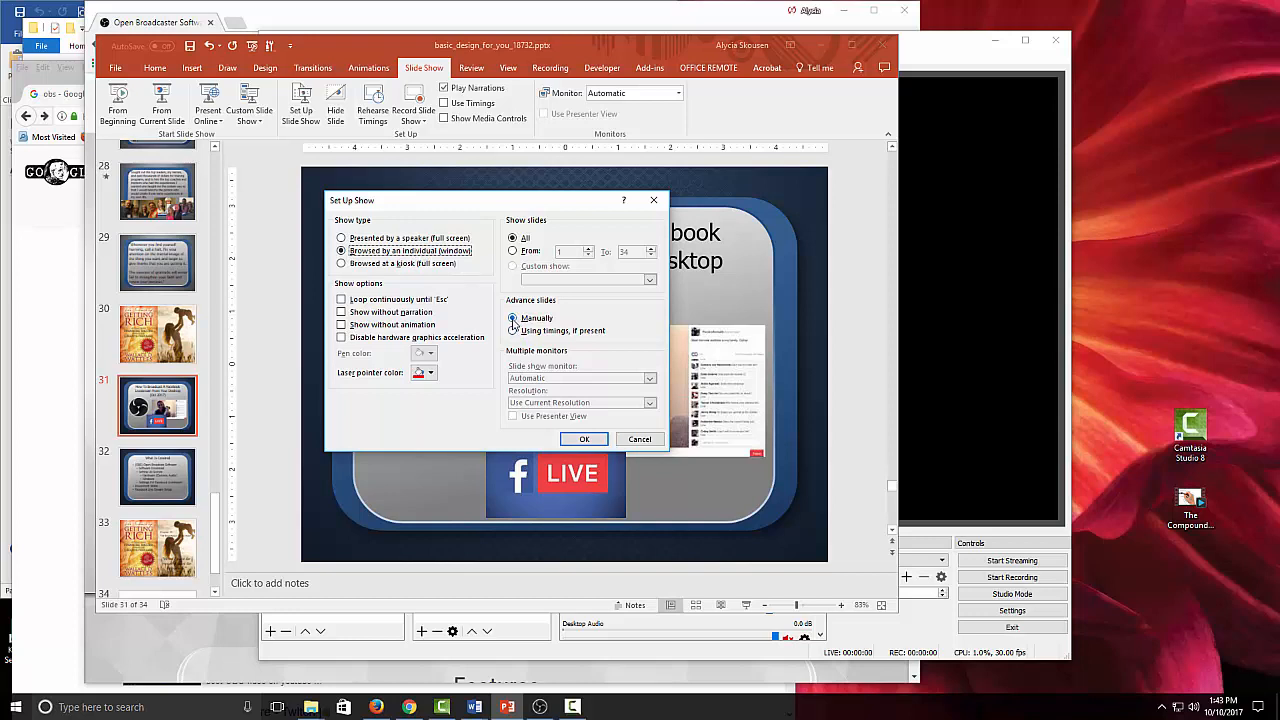
pyautogui.click(582, 440)
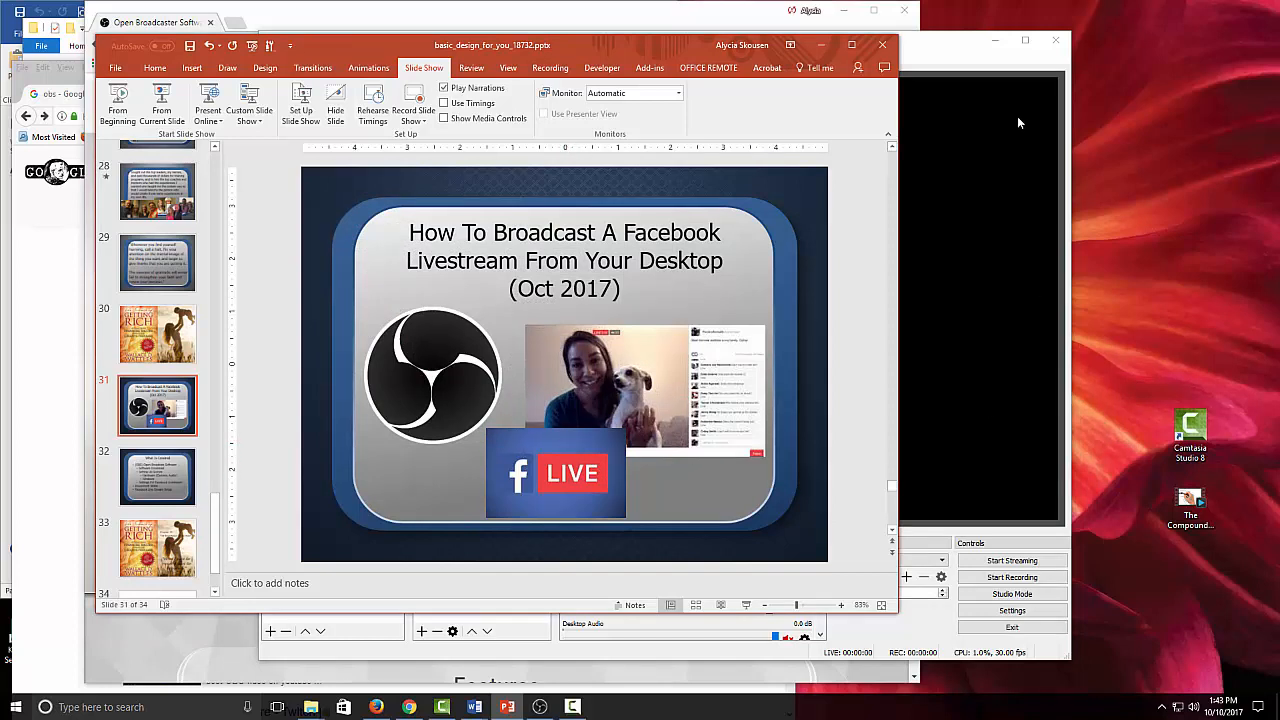
# In OBS, add a new Window Capture source for the basic_design_for_you_18732.pptx PowerPoint window to the FB Livestream scene and enlarge it in the preview.
pyautogui.click(937, 51)
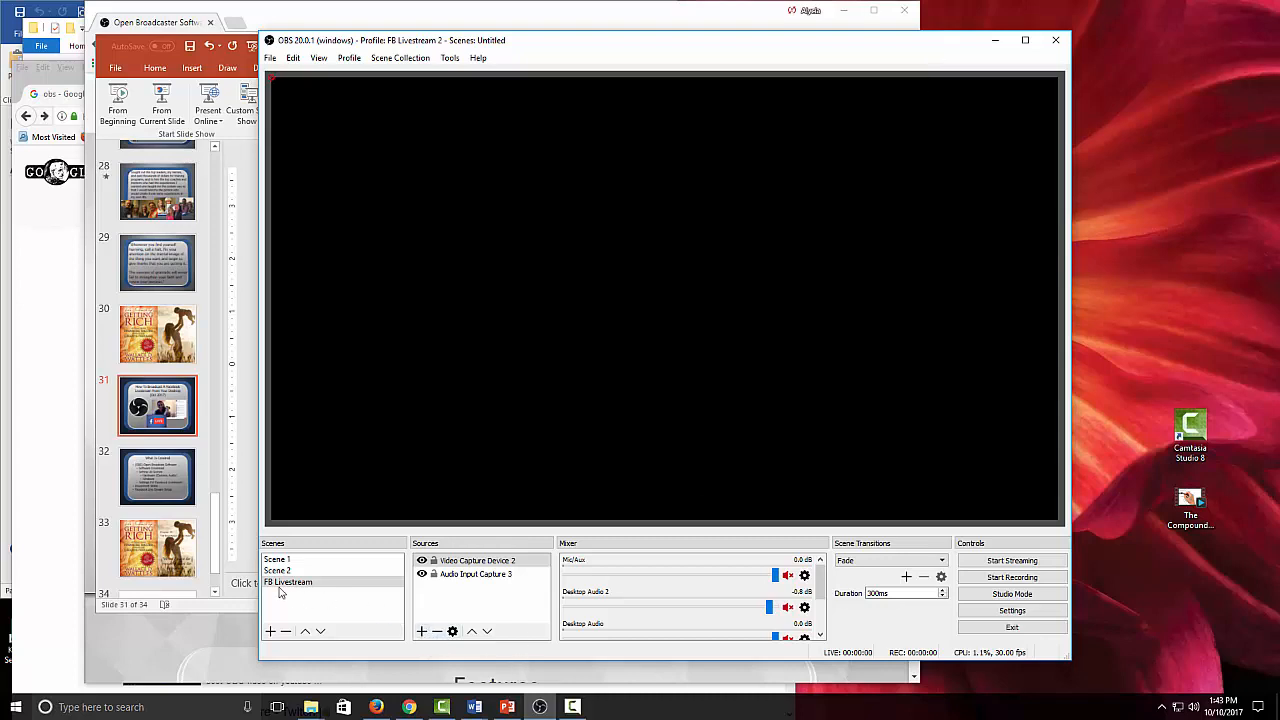
pyautogui.click(422, 632)
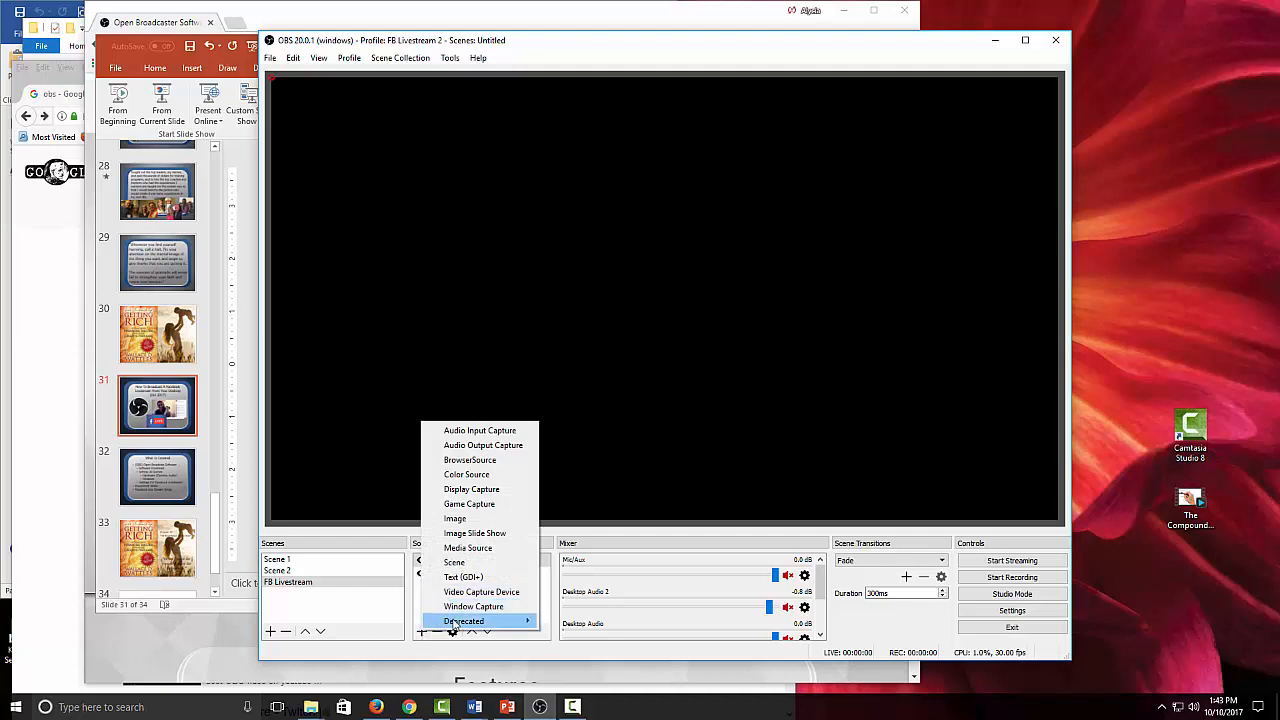
pyautogui.click(500, 607)
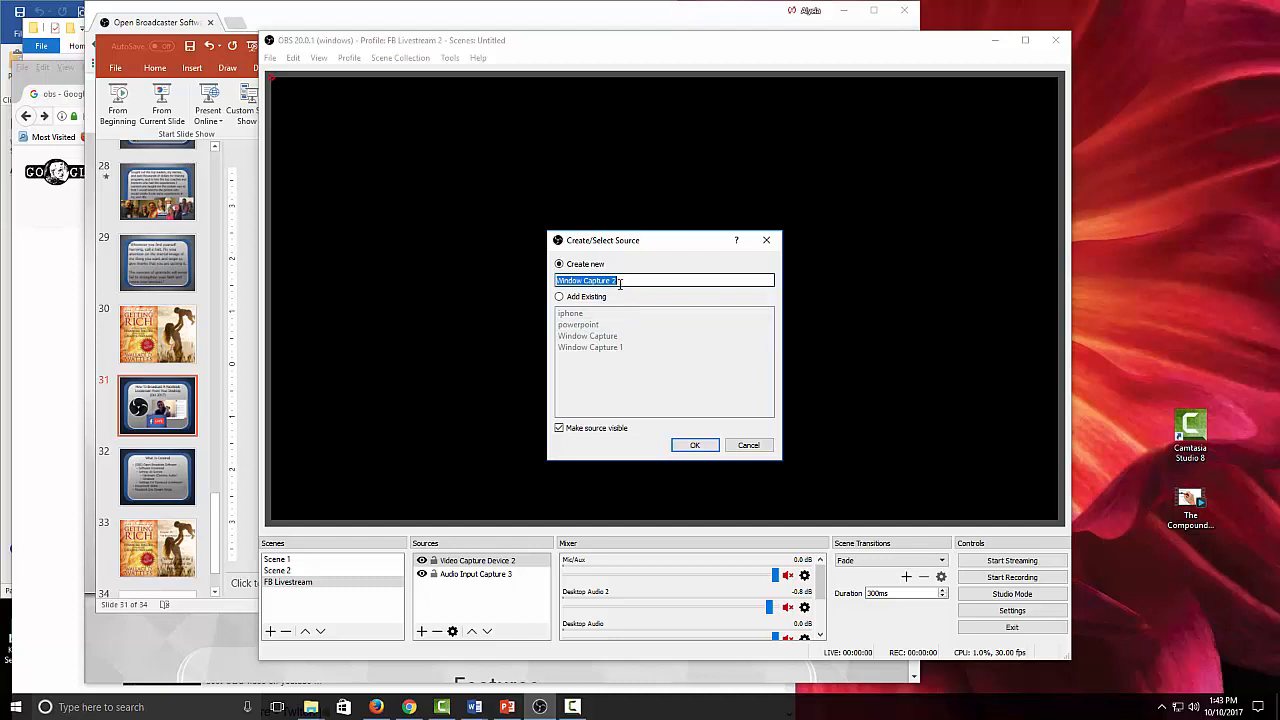
pyautogui.click(697, 445)
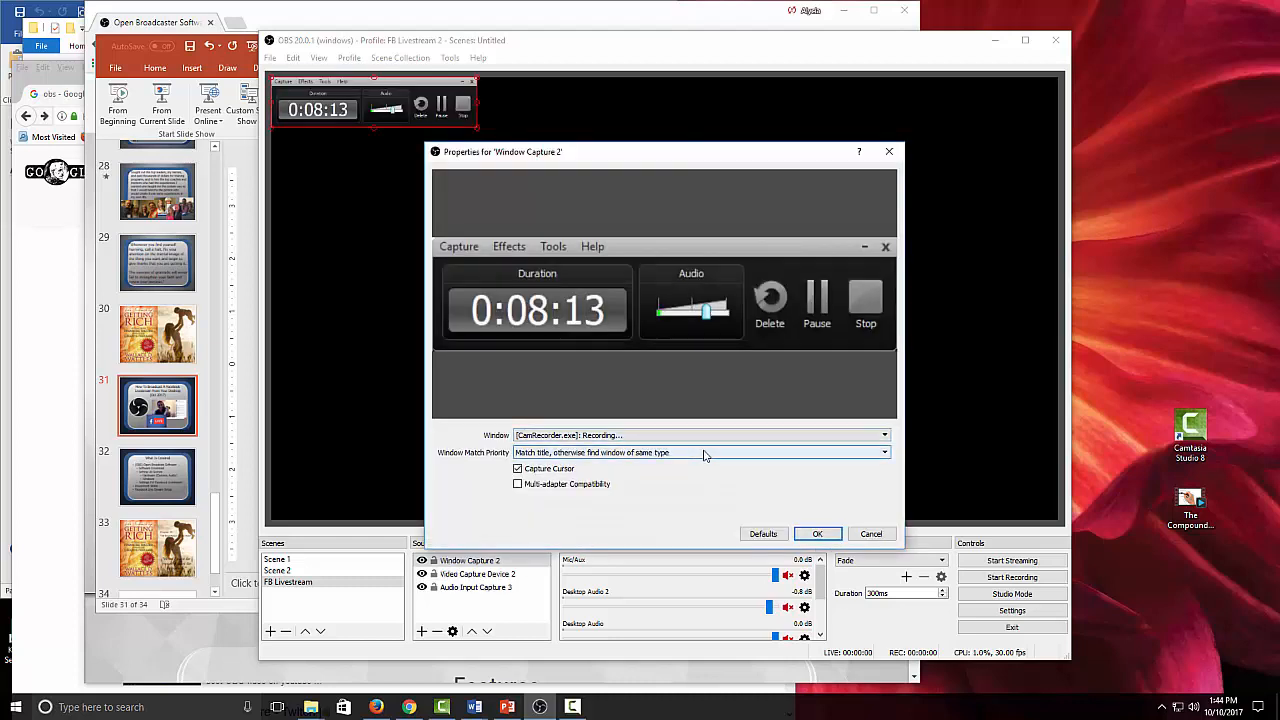
pyautogui.click(884, 437)
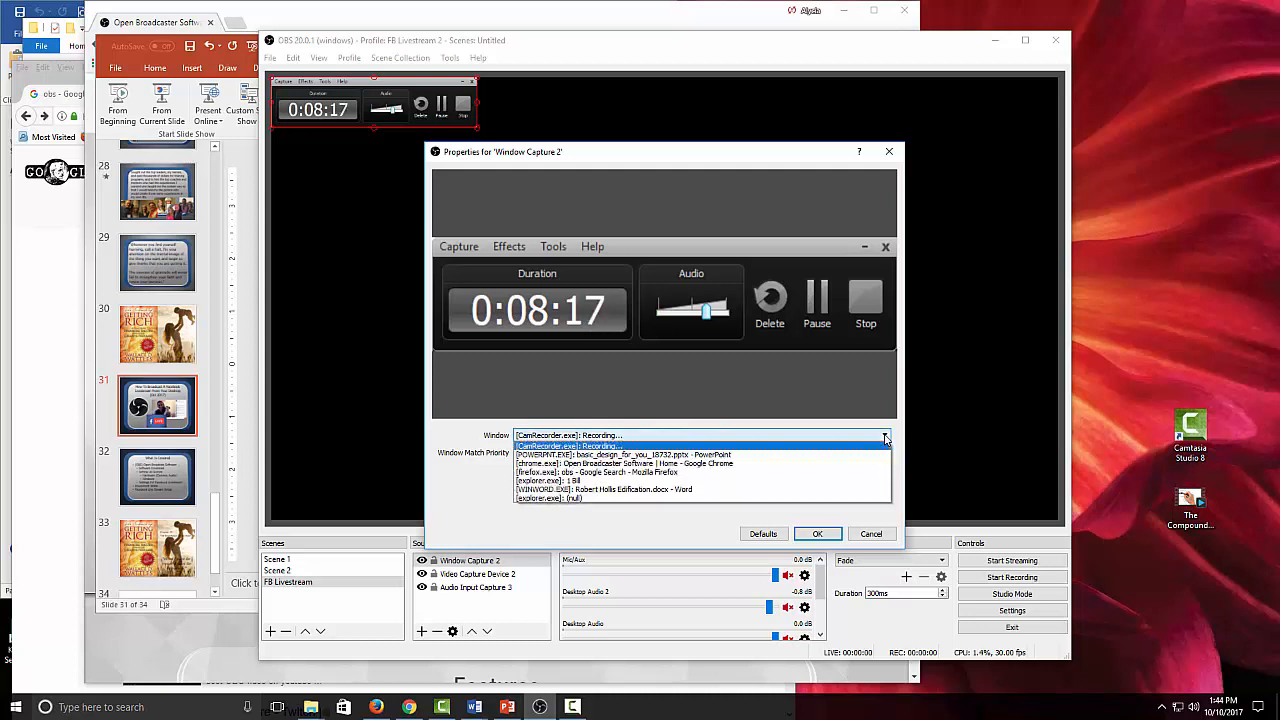
pyautogui.click(578, 455)
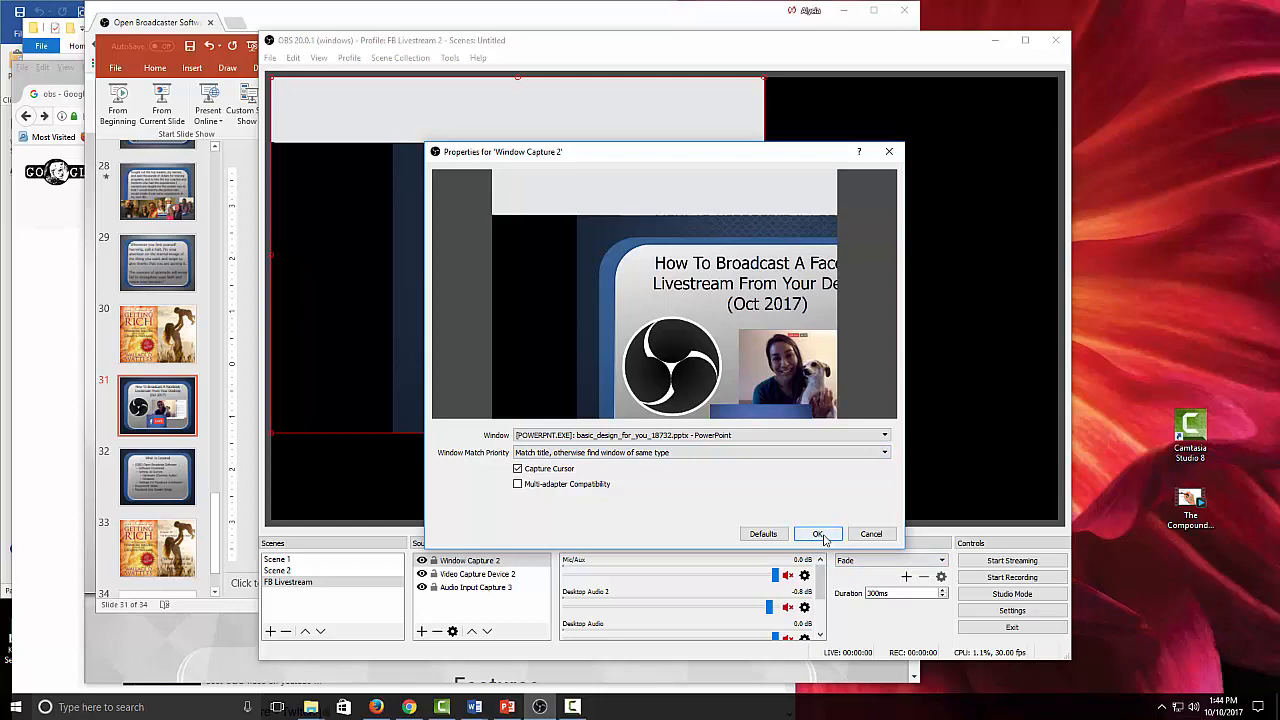
pyautogui.click(818, 534)
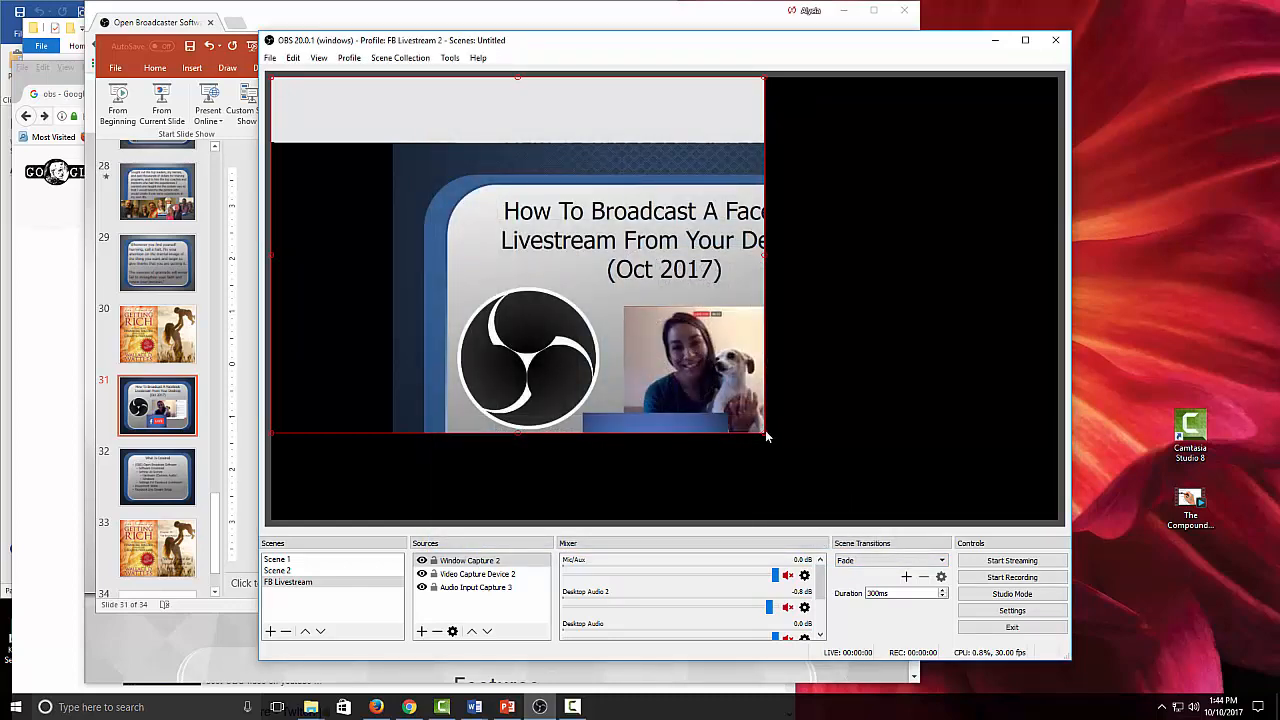
pyautogui.moveTo(764, 437); pyautogui.dragTo(882, 481)
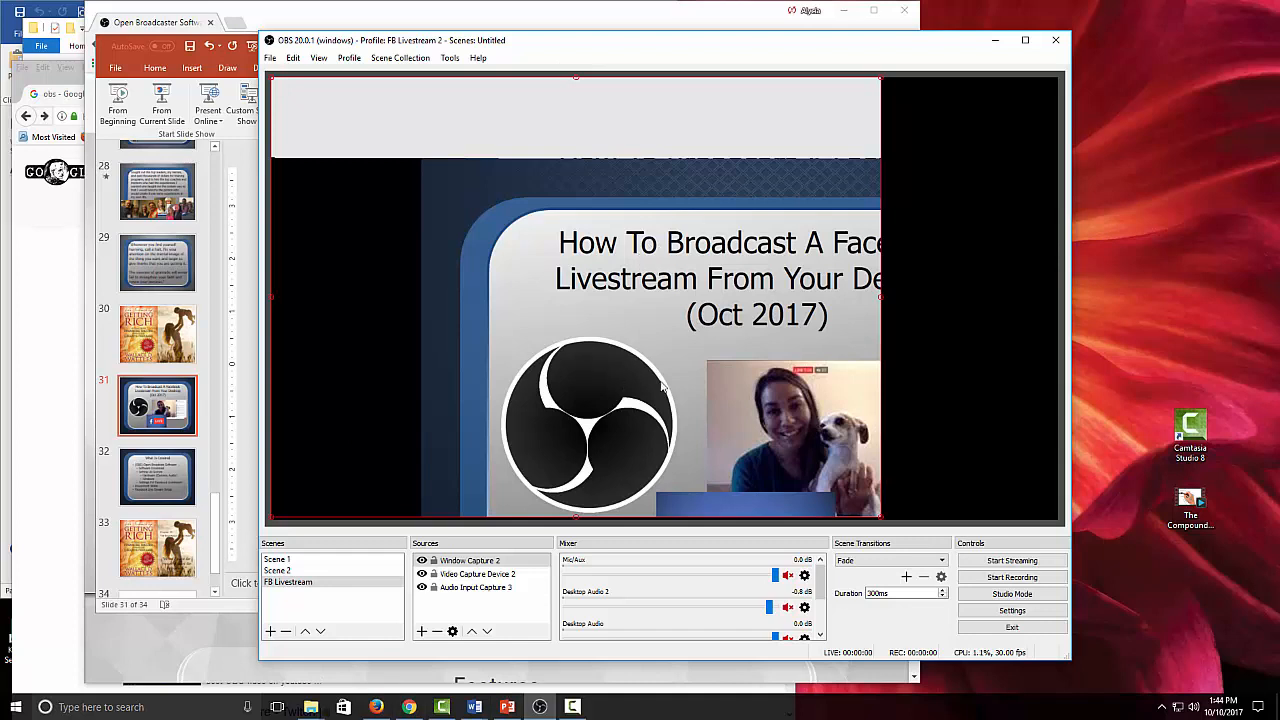
# Run the PowerPoint slide show from the current slide, and shift its window capture slightly down in the OBS preview.
pyautogui.click(507, 707)
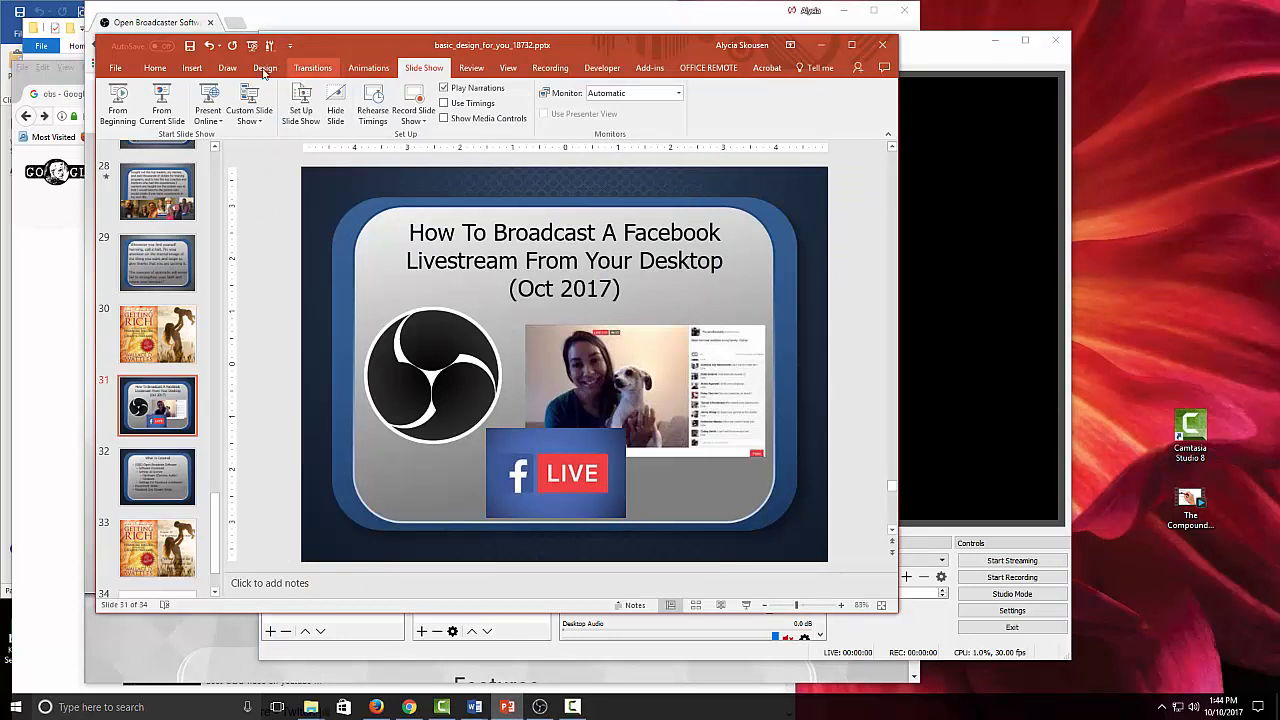
pyautogui.click(160, 103)
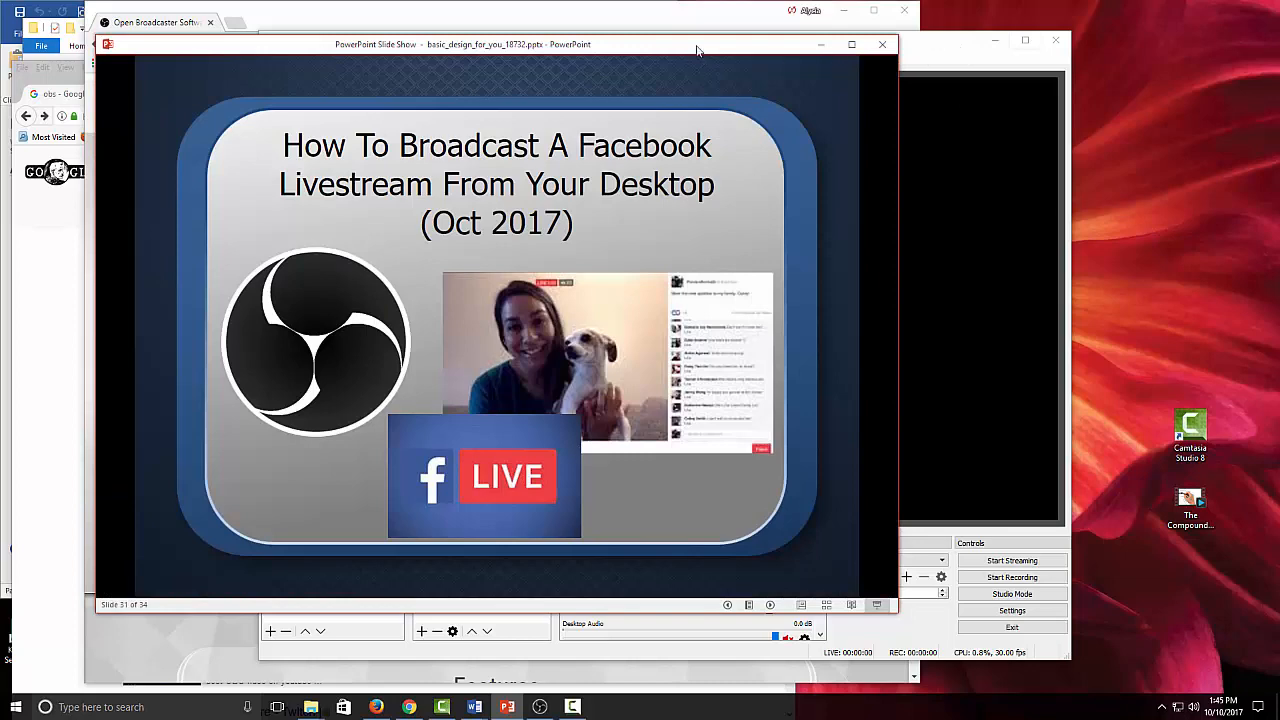
pyautogui.moveTo(698, 50); pyautogui.dragTo(632, 34)
pyautogui.click(935, 59)
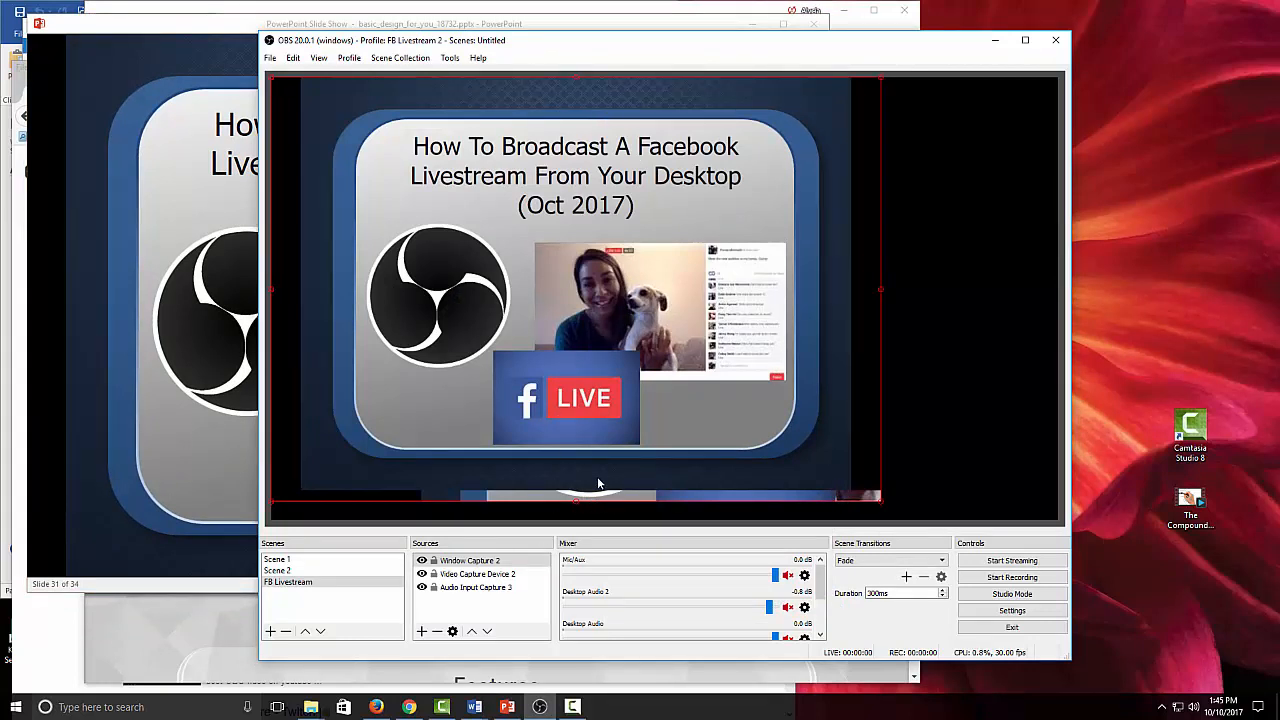
pyautogui.moveTo(598, 484); pyautogui.dragTo(598, 502)
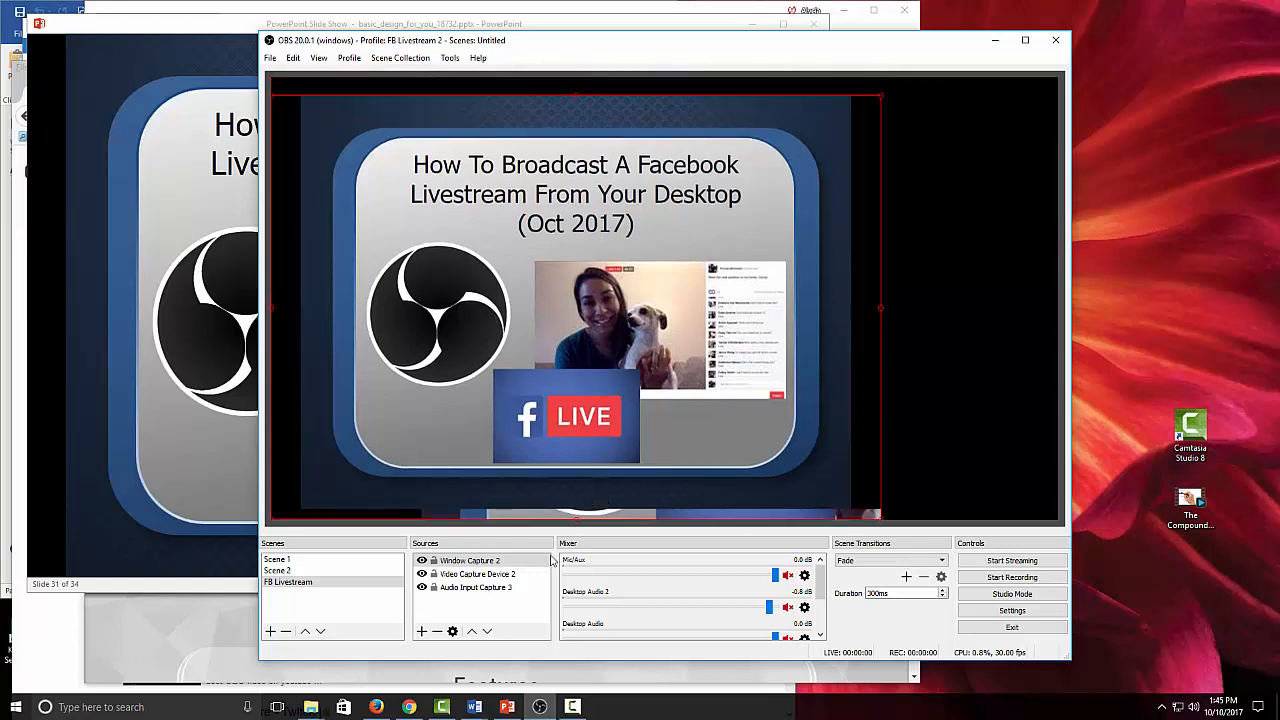
# In the properties of Video Capture Device 2, reselect the Logitech HD Pro Webcam C920, and deactivate and reactivate it.
pyautogui.click(474, 576)
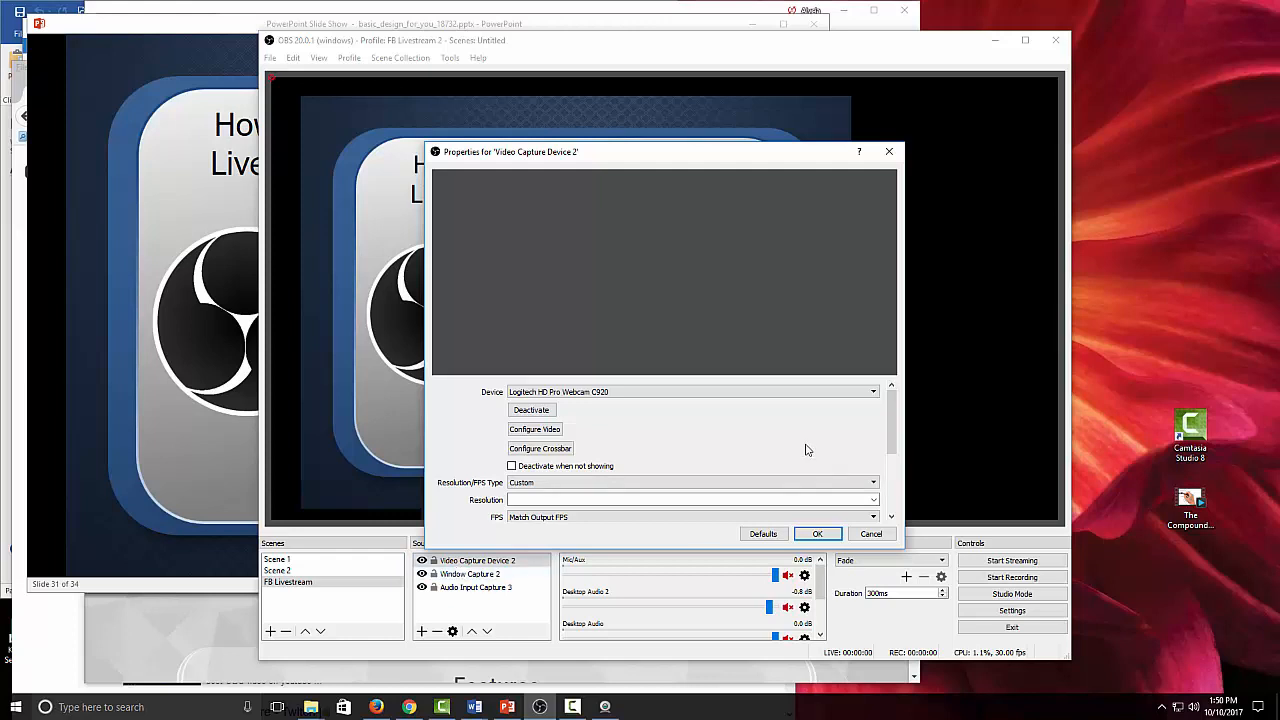
pyautogui.click(873, 394)
pyautogui.click(850, 403)
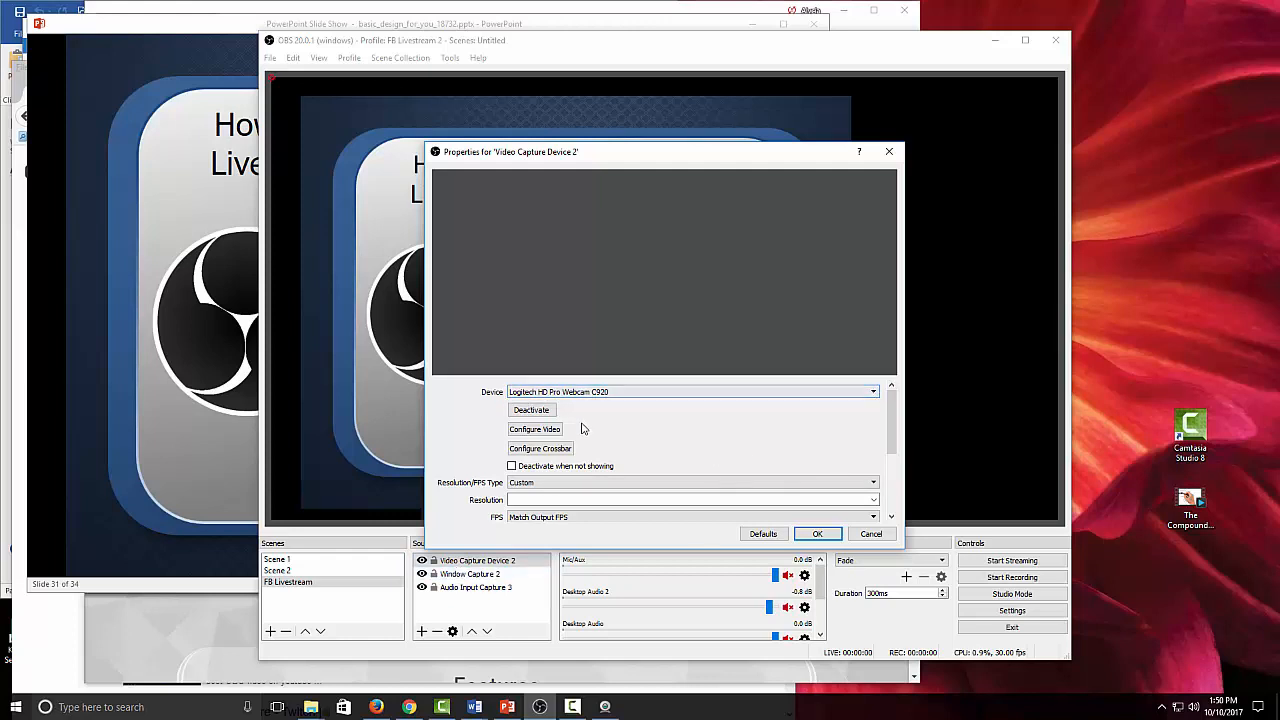
pyautogui.click(529, 411)
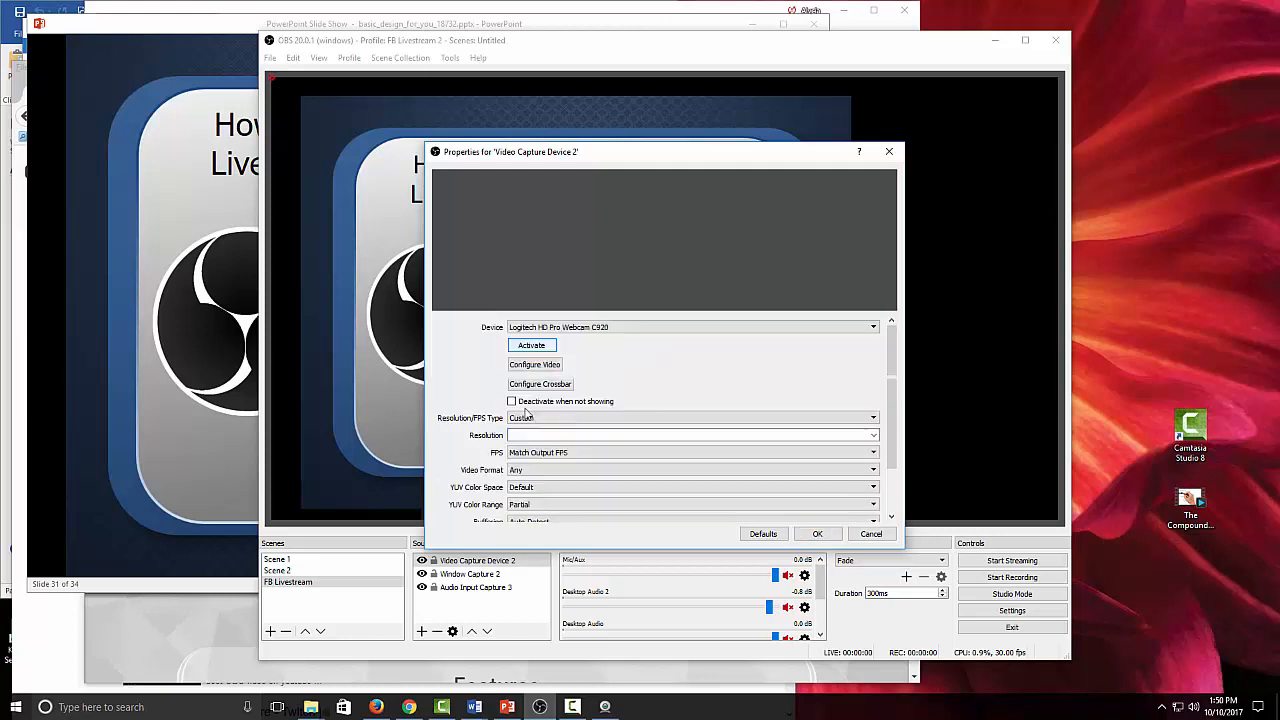
pyautogui.click(546, 347)
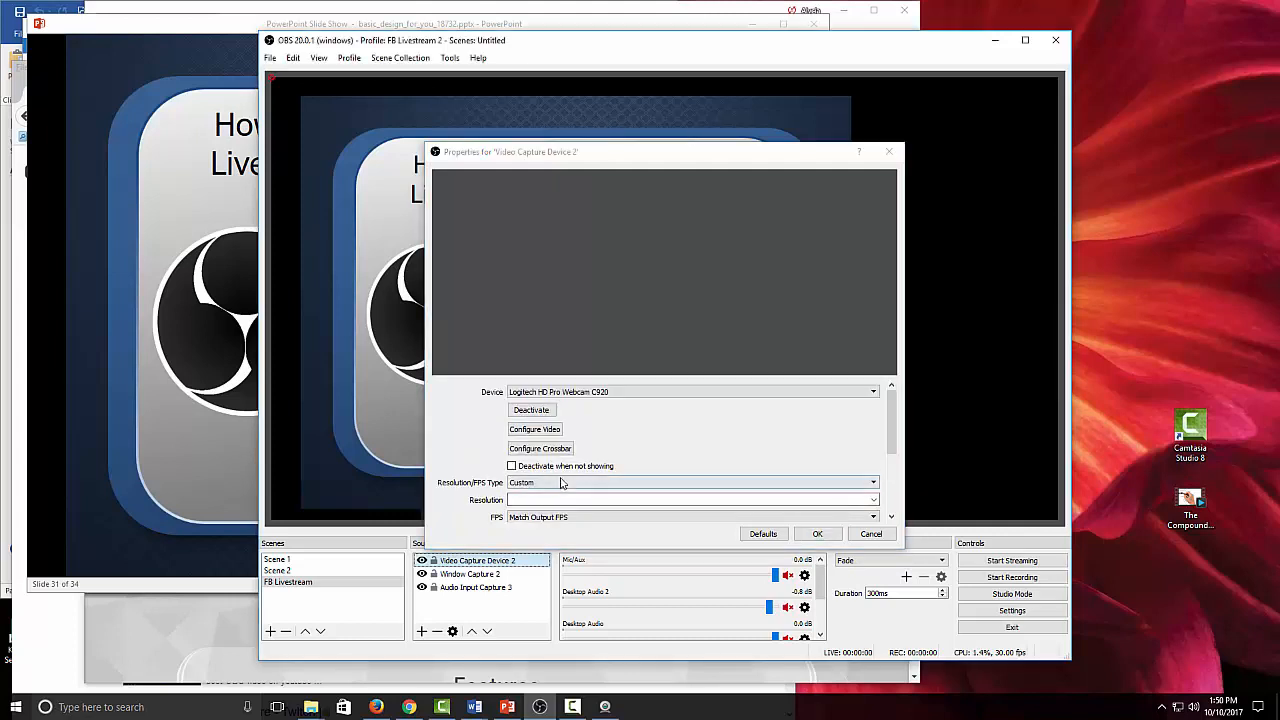
# Set the webcam's Resolution/FPS Type to Device Default, and place its picture beside the slide in the preview, slightly enlarged.
pyautogui.click(562, 482)
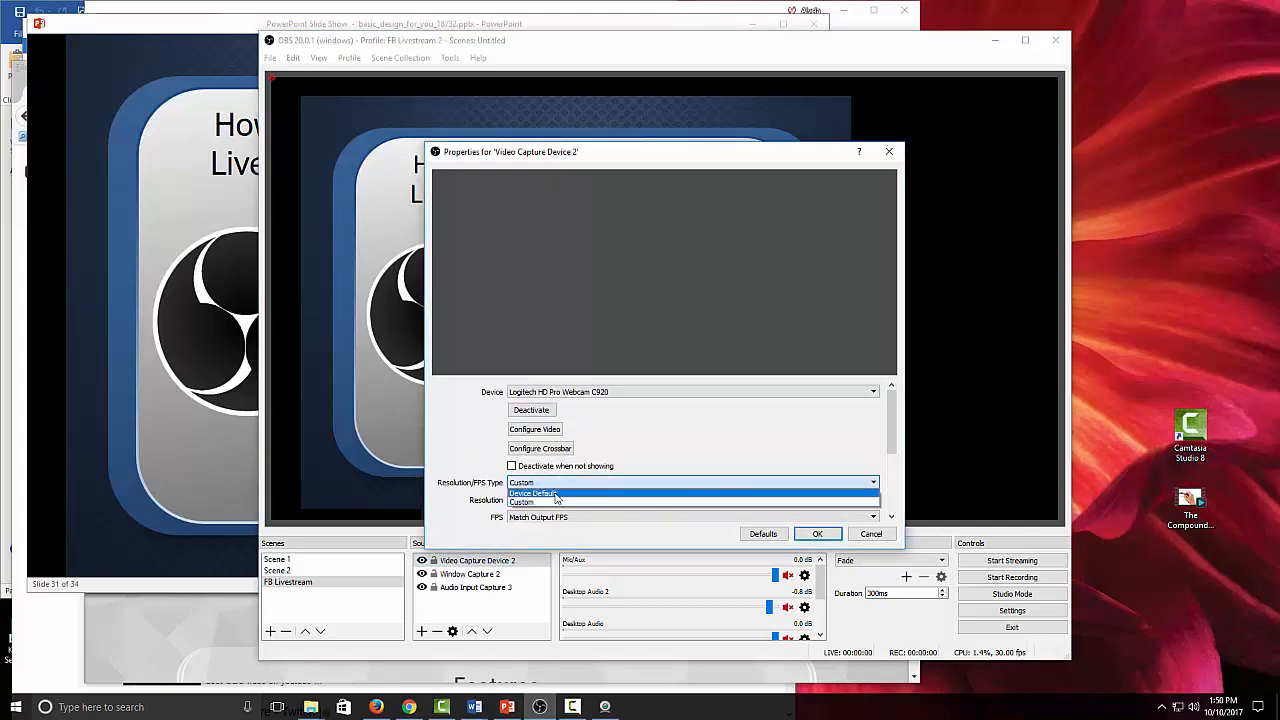
pyautogui.click(560, 493)
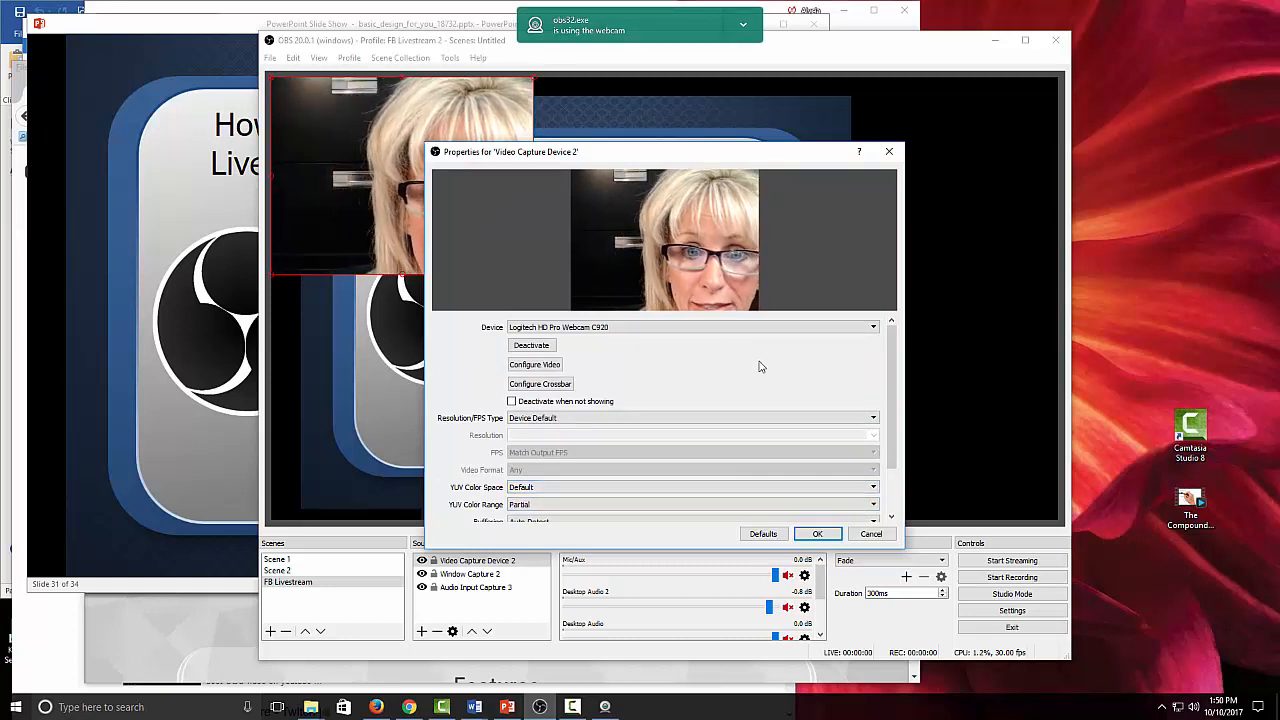
pyautogui.click(818, 534)
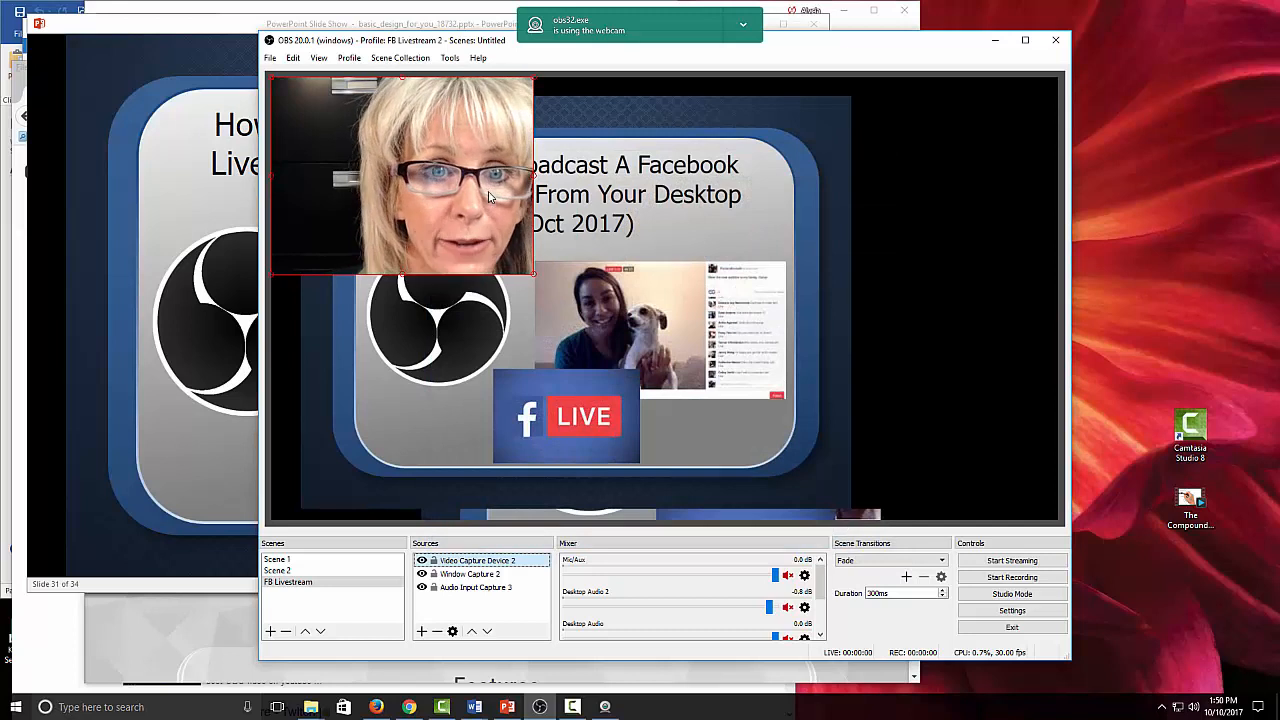
pyautogui.moveTo(458, 191); pyautogui.dragTo(969, 291)
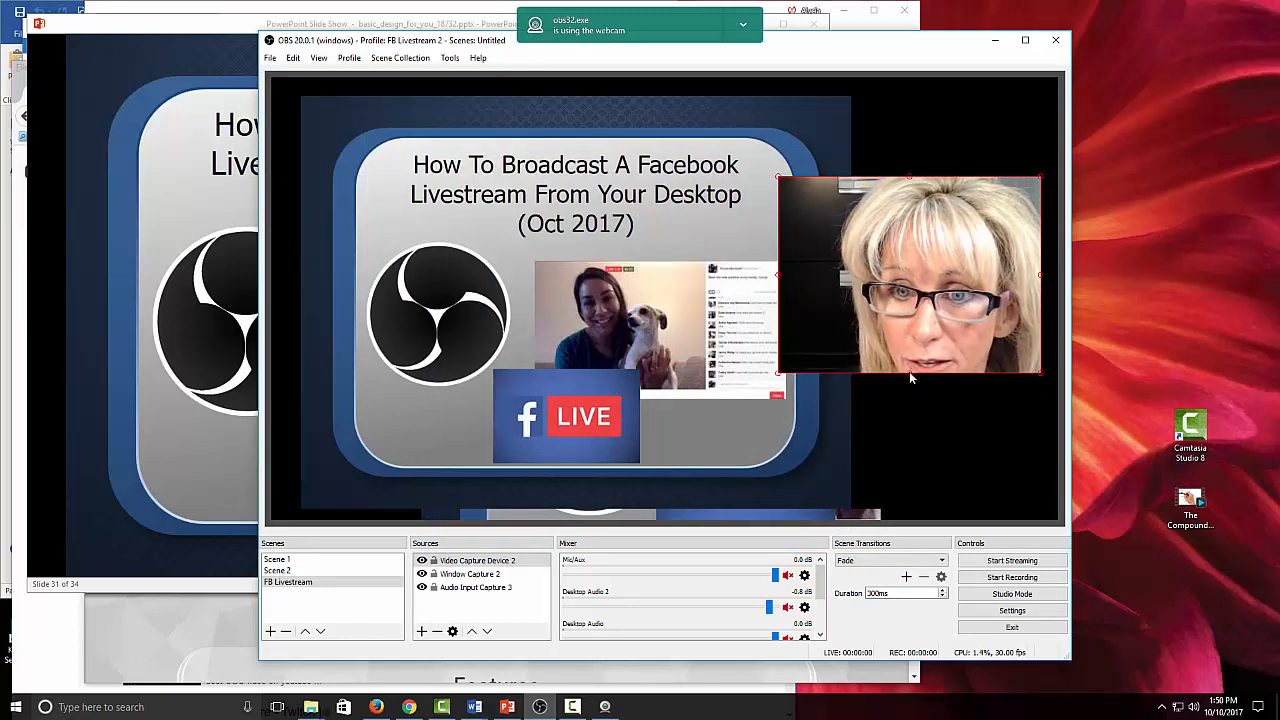
pyautogui.moveTo(910, 374)
pyautogui.mouseDown()
pyautogui.moveTo(916, 409)
pyautogui.moveTo(893, 384)
pyautogui.mouseUp()
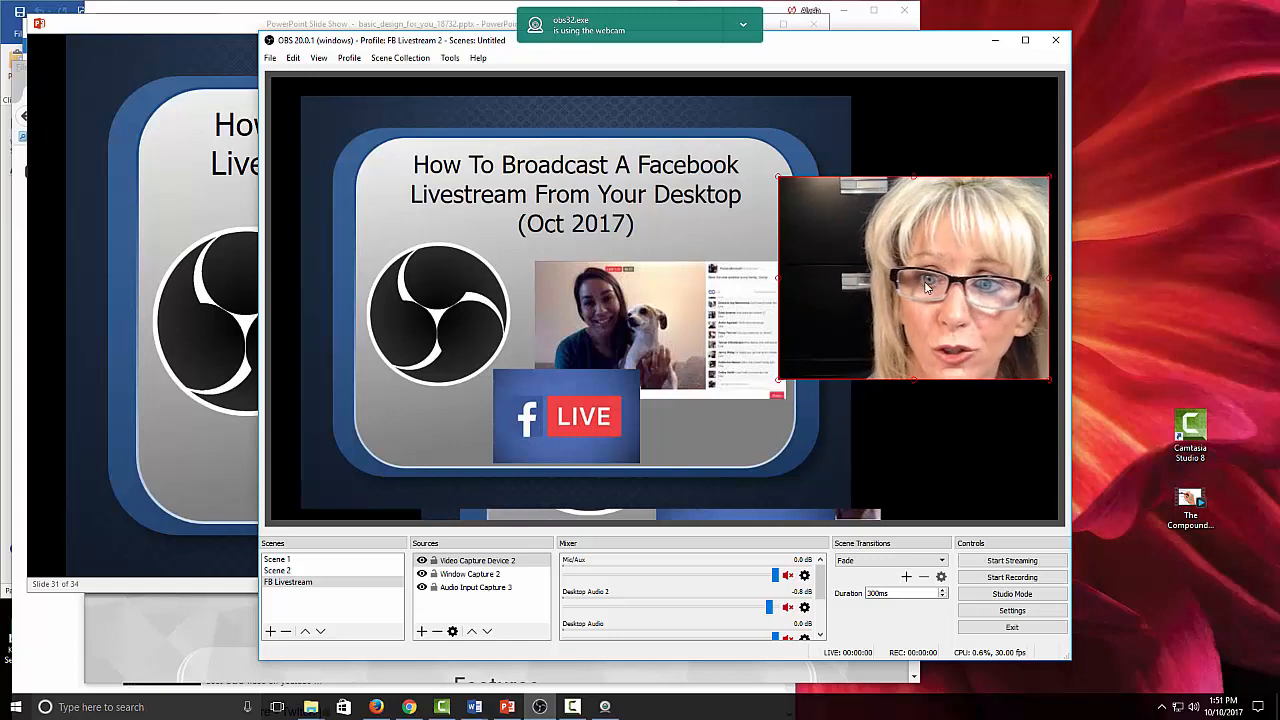
# Configure the Logitech webcam's video from the Video Capture Device 2 properties, saving the changes, and shift its picture lower in the preview.
pyautogui.doubleClick(469, 562)
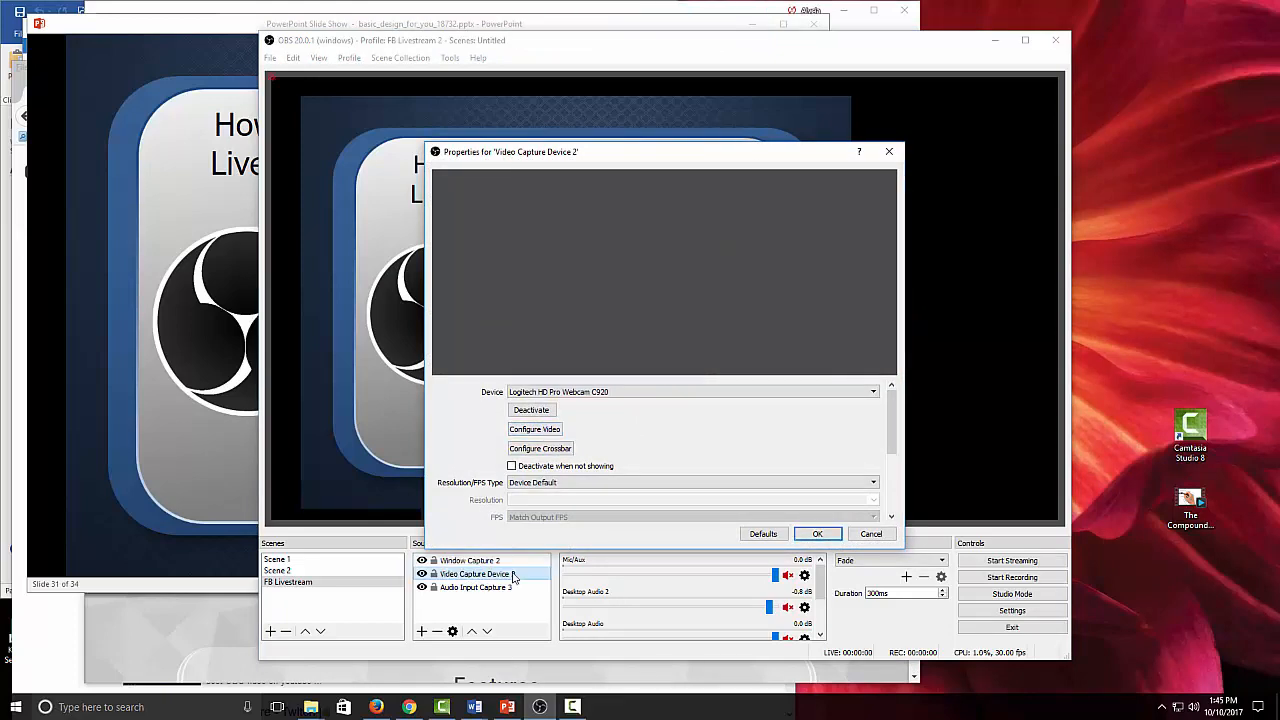
pyautogui.click(534, 429)
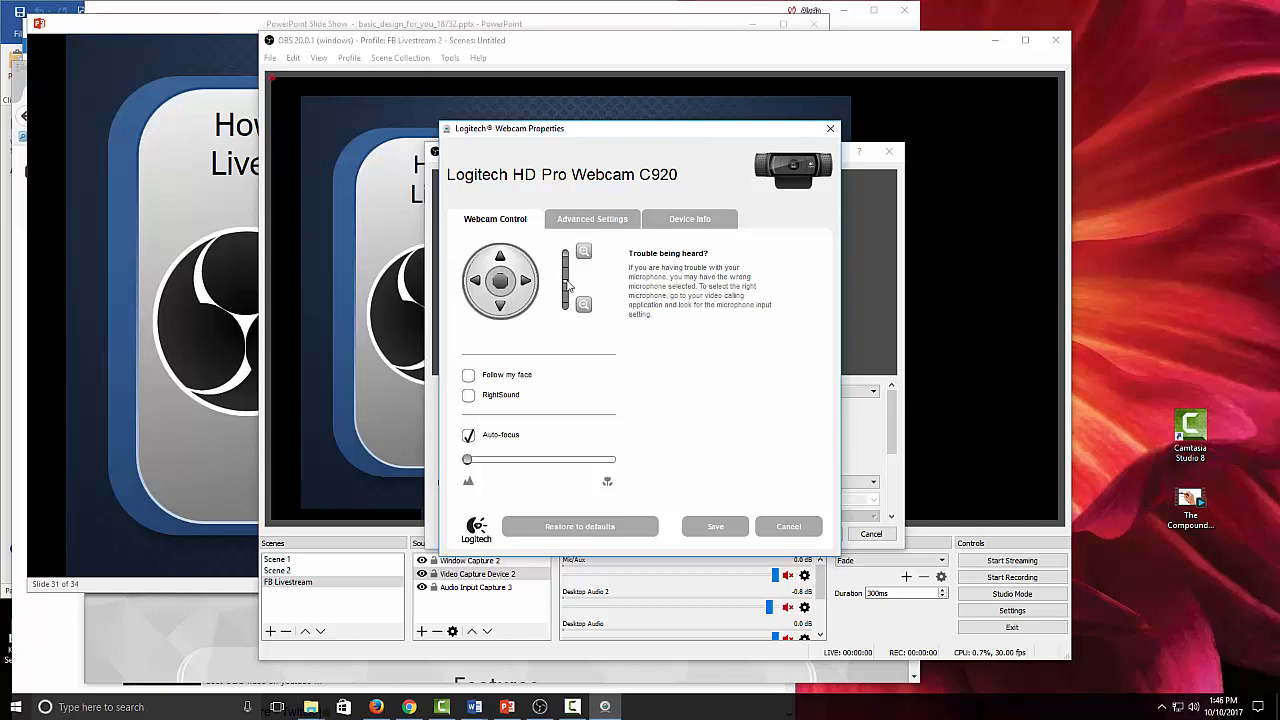
pyautogui.click(830, 128)
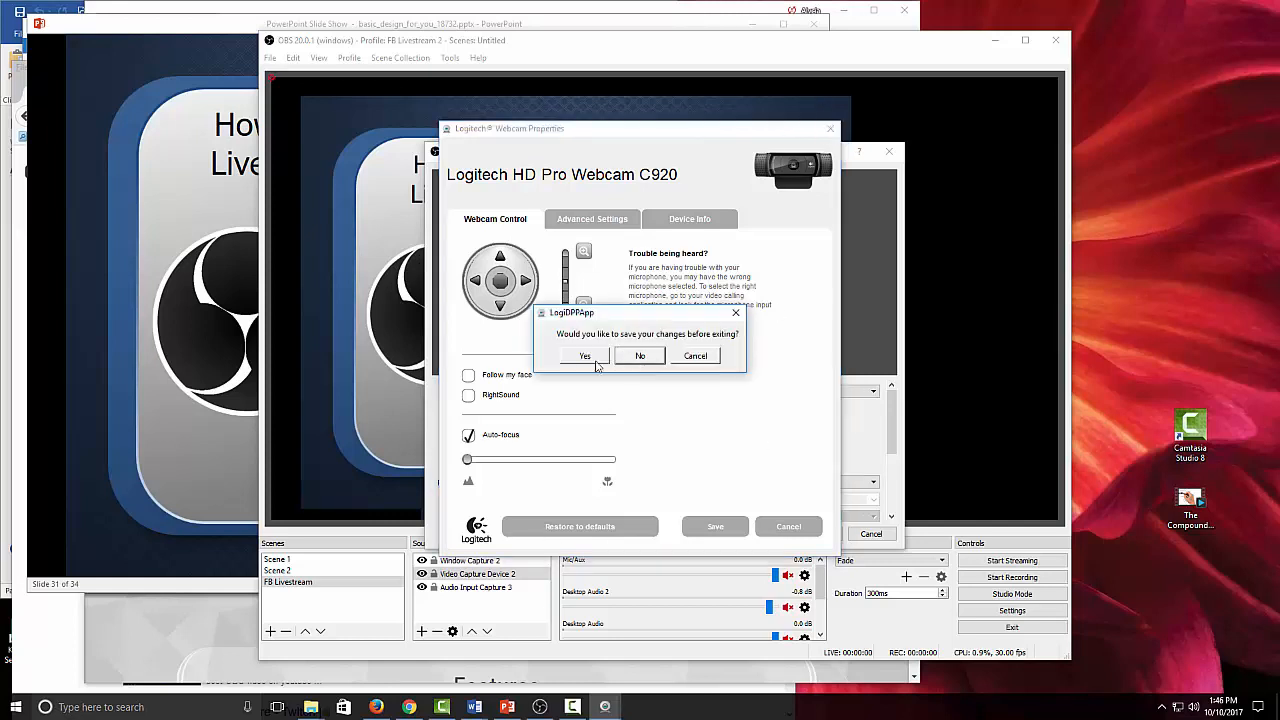
pyautogui.click(584, 357)
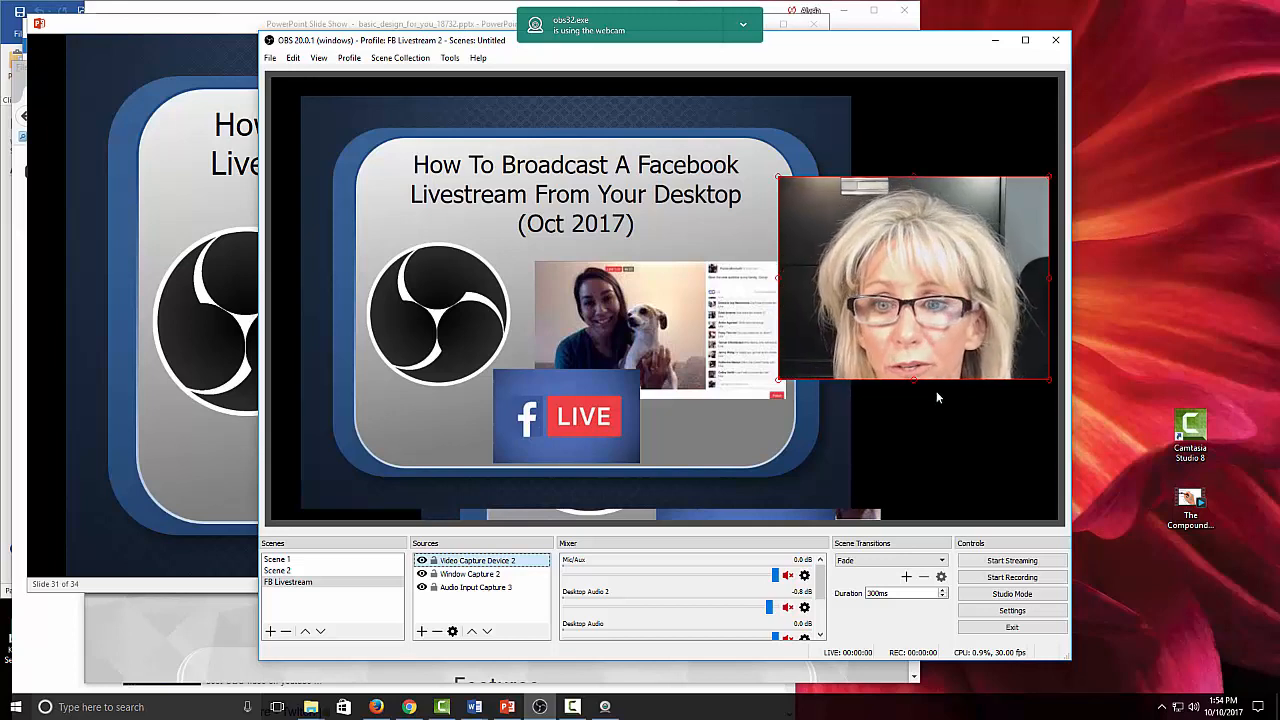
pyautogui.moveTo(912, 378)
pyautogui.mouseDown()
pyautogui.moveTo(914, 391)
pyautogui.moveTo(909, 361)
pyautogui.moveTo(916, 384)
pyautogui.mouseUp()
pyautogui.moveTo(922, 320); pyautogui.dragTo(919, 372)
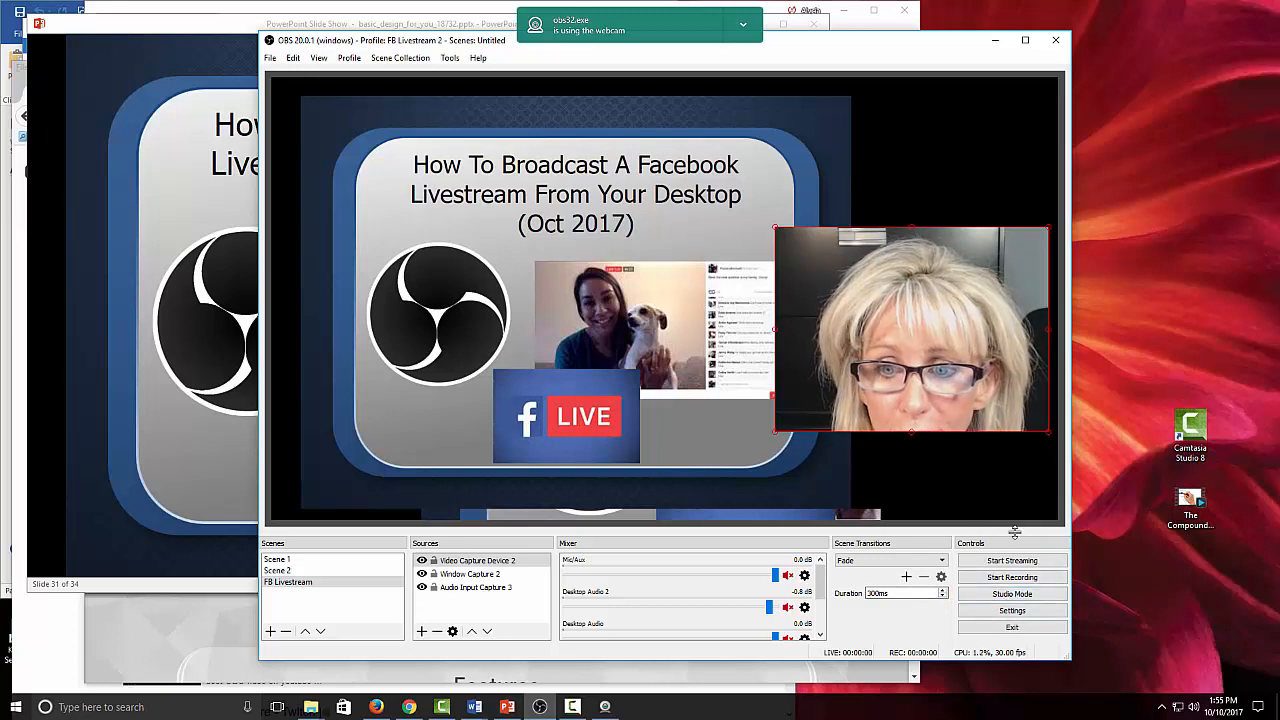
# Enter Studio Mode, move the webcam picture over the middle of the slide and transition the change to the live output.
pyautogui.click(1005, 595)
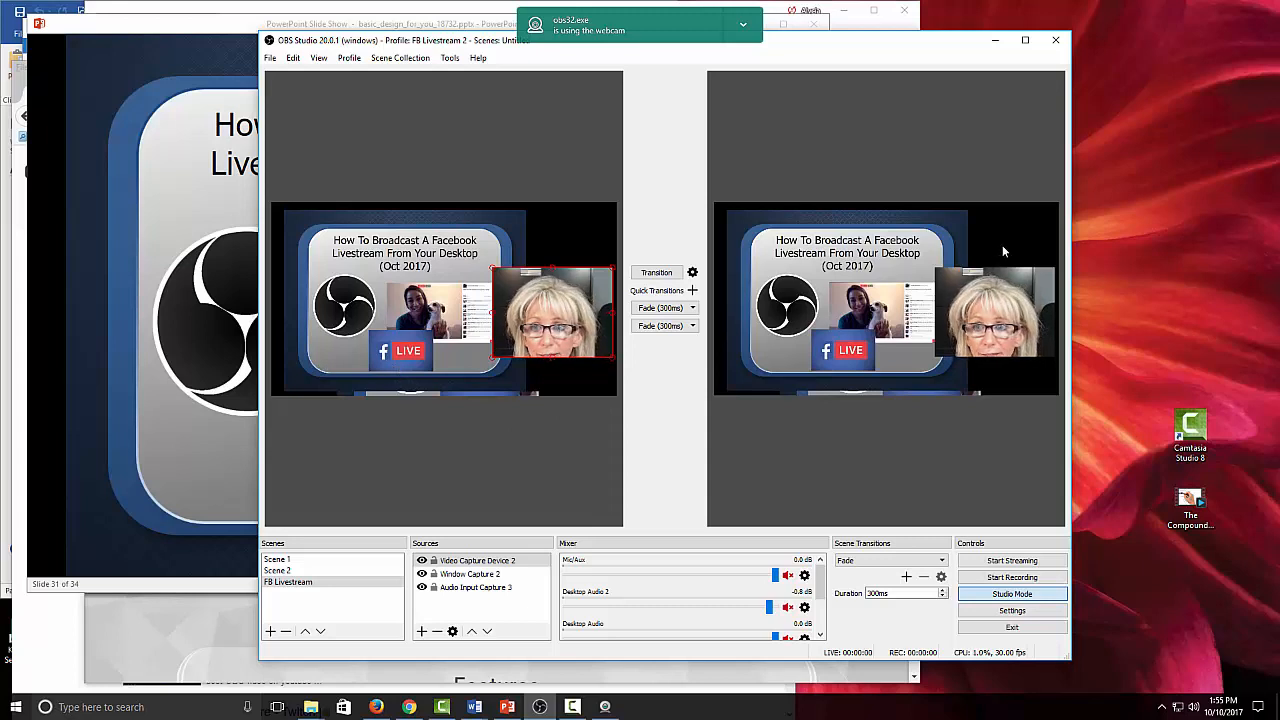
pyautogui.moveTo(563, 287); pyautogui.dragTo(419, 285)
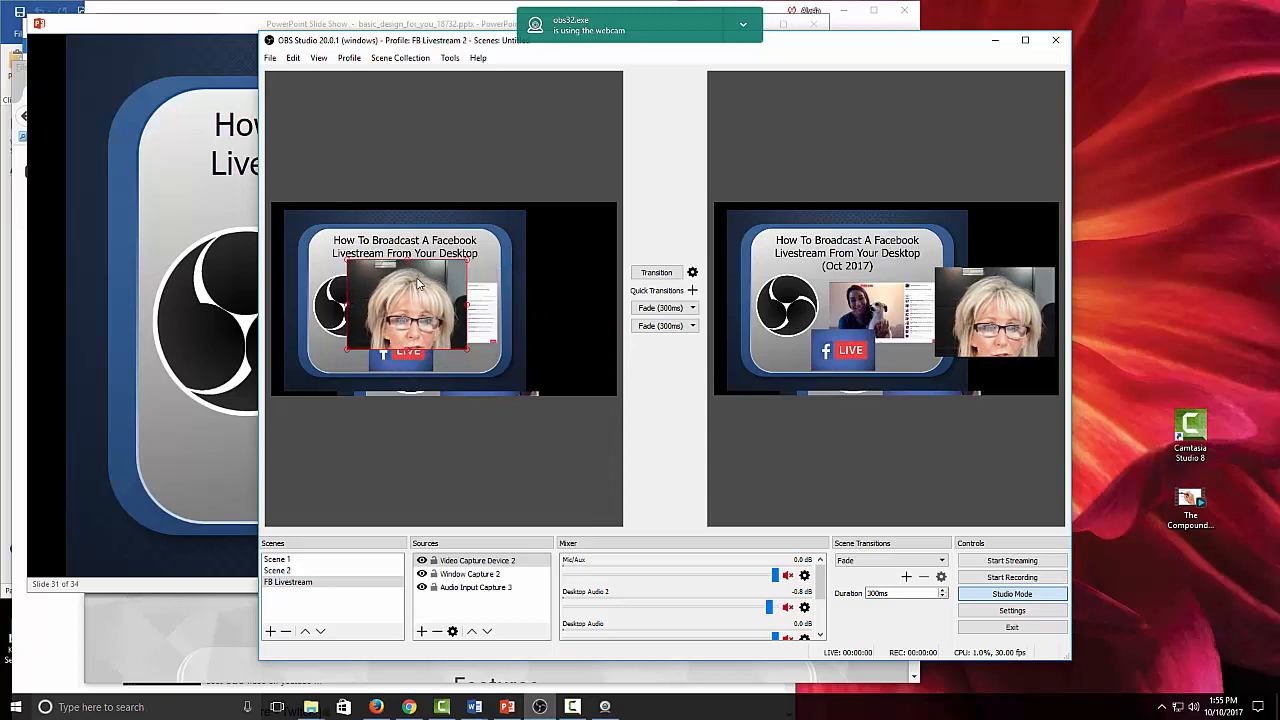
pyautogui.click(668, 274)
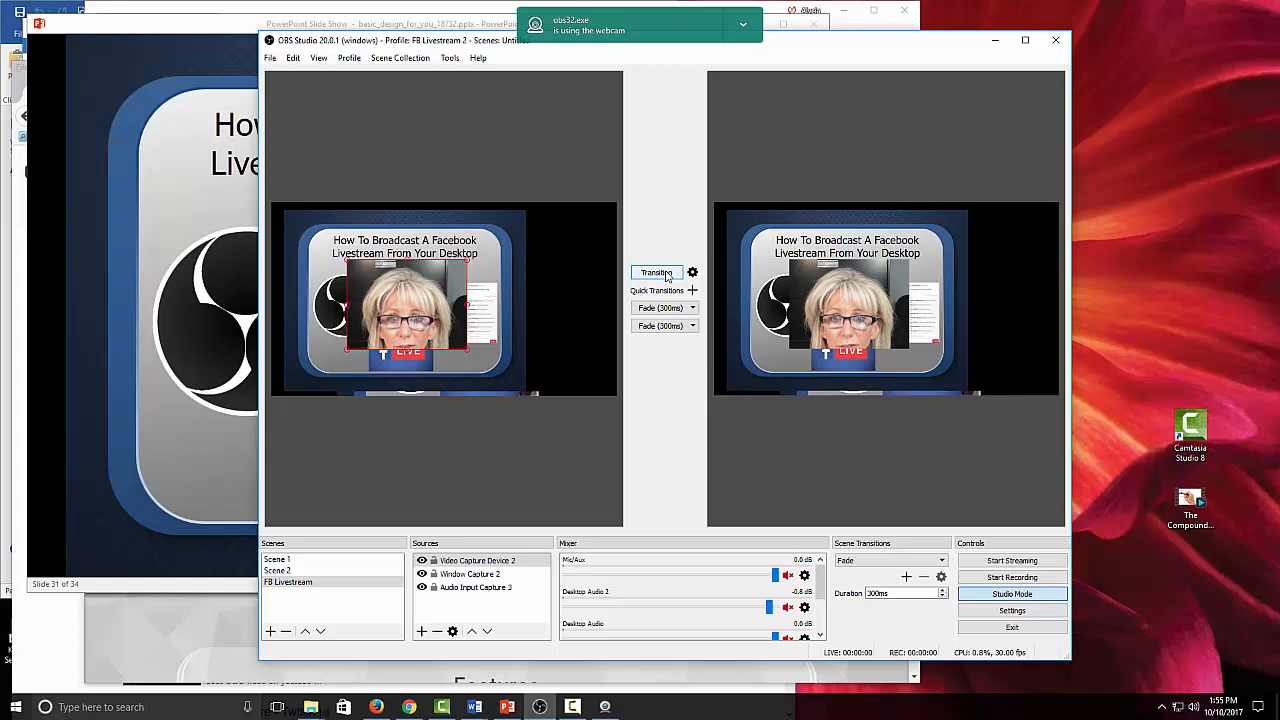
# Move the webcam picture back beside the slide, transition it to the live output and leave Studio Mode.
pyautogui.moveTo(435, 295); pyautogui.dragTo(613, 287)
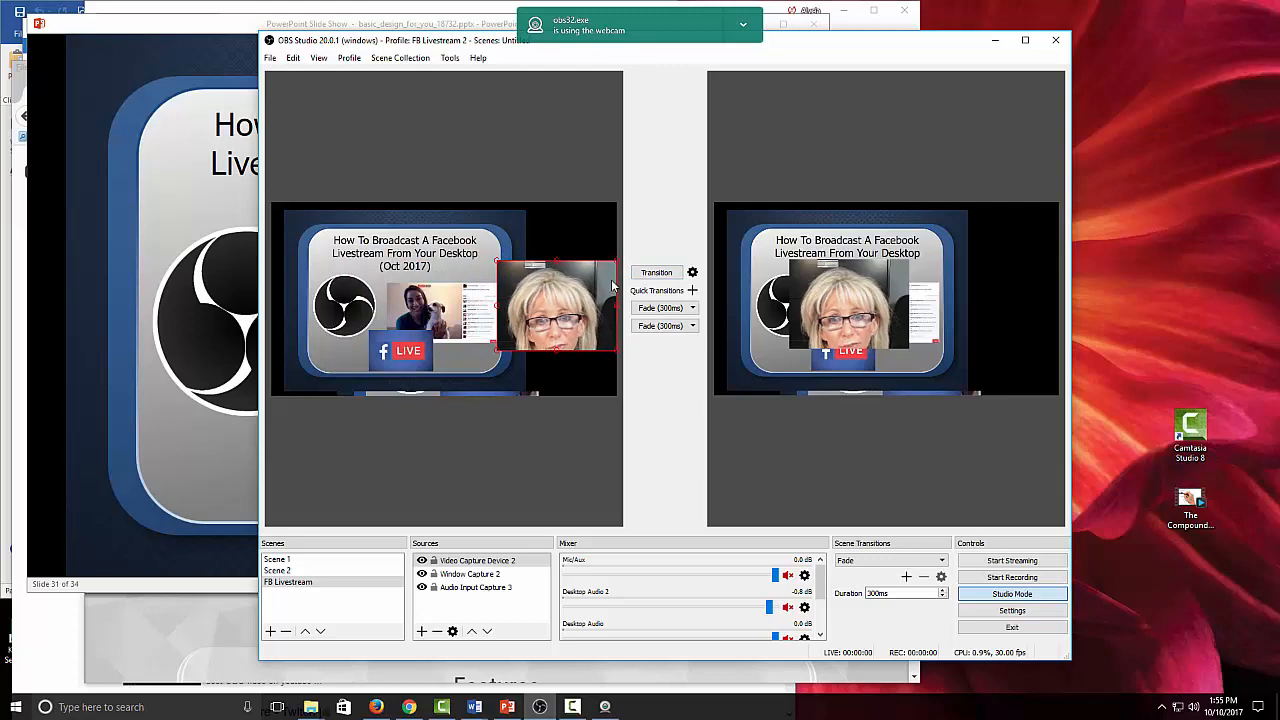
pyautogui.click(658, 273)
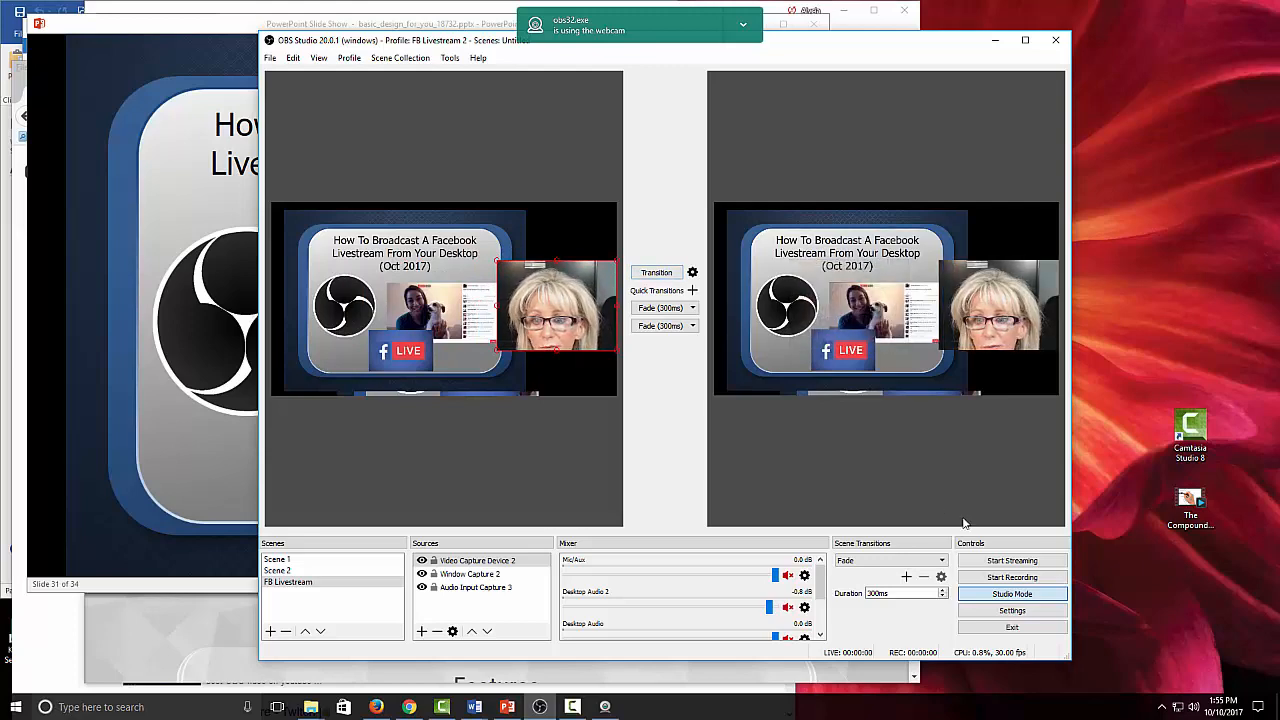
pyautogui.click(1013, 594)
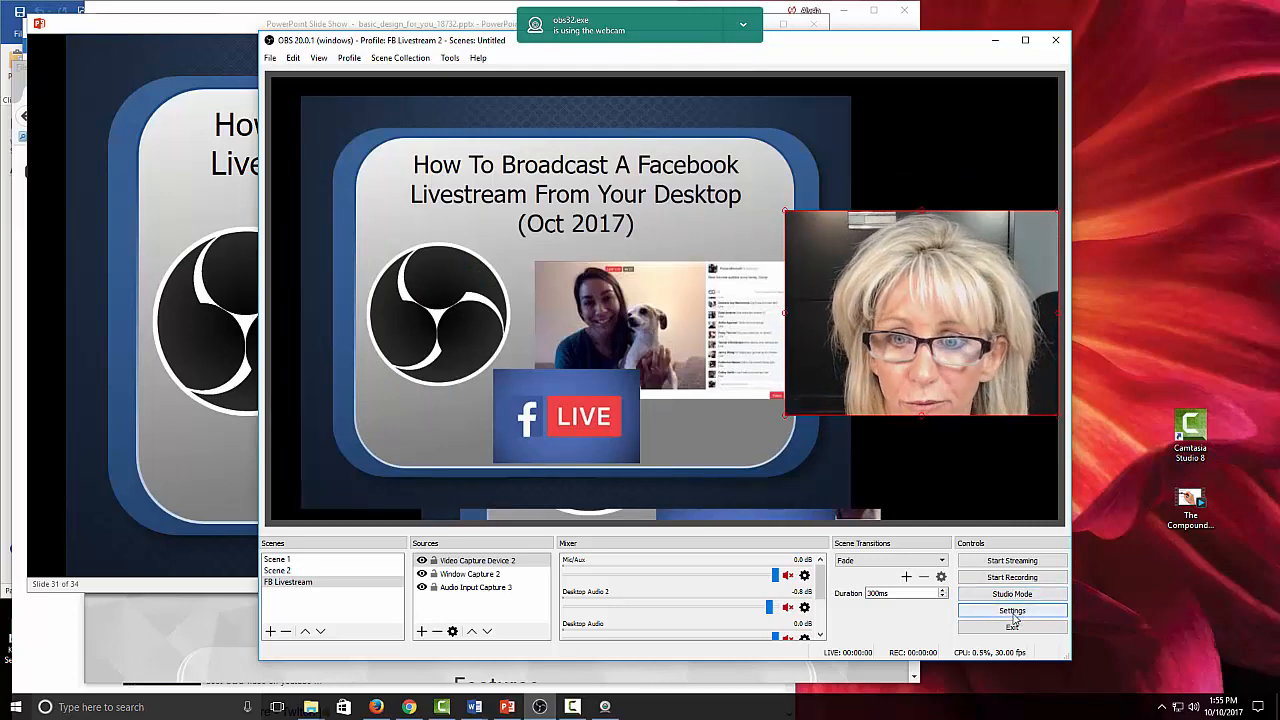
# Open the personal Facebook profile in a new Chrome tab and start a Live Video post.
pyautogui.click(410, 707)
pyautogui.click(234, 22)
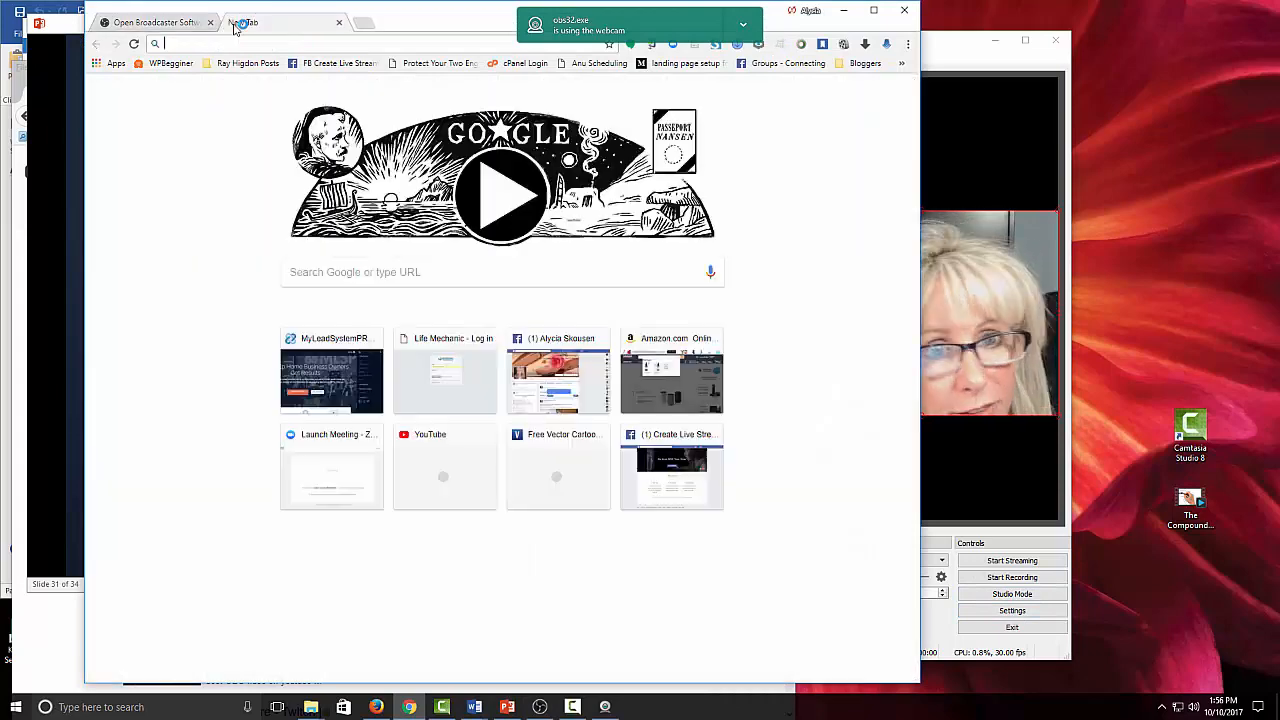
pyautogui.click(541, 340)
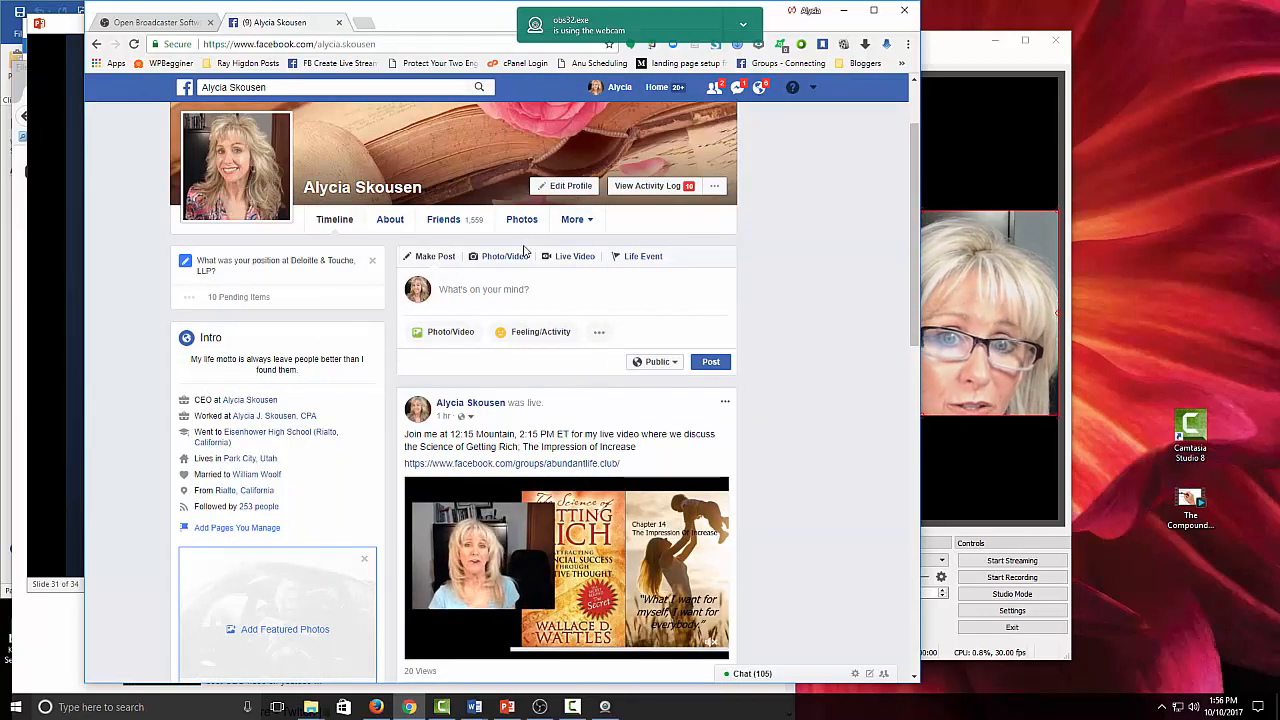
pyautogui.click(581, 259)
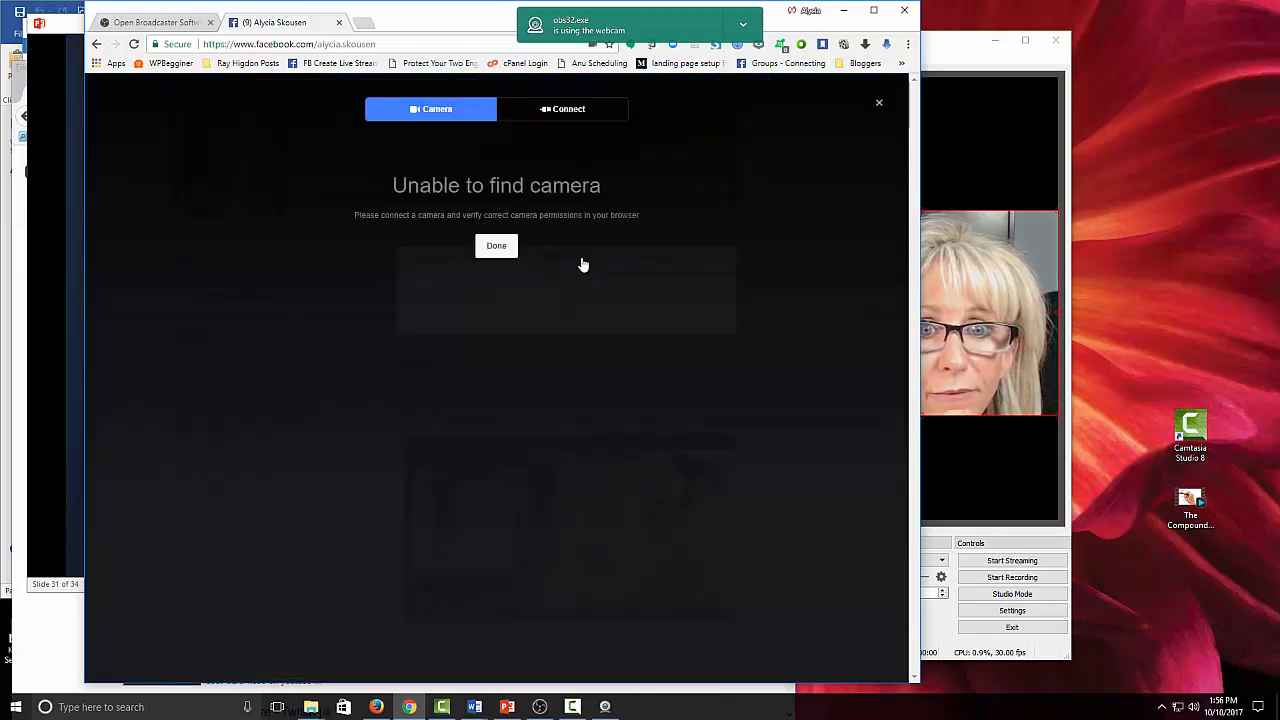
# Switch the live video to the Connect option and set the broadcast to share in a group.
pyautogui.click(560, 117)
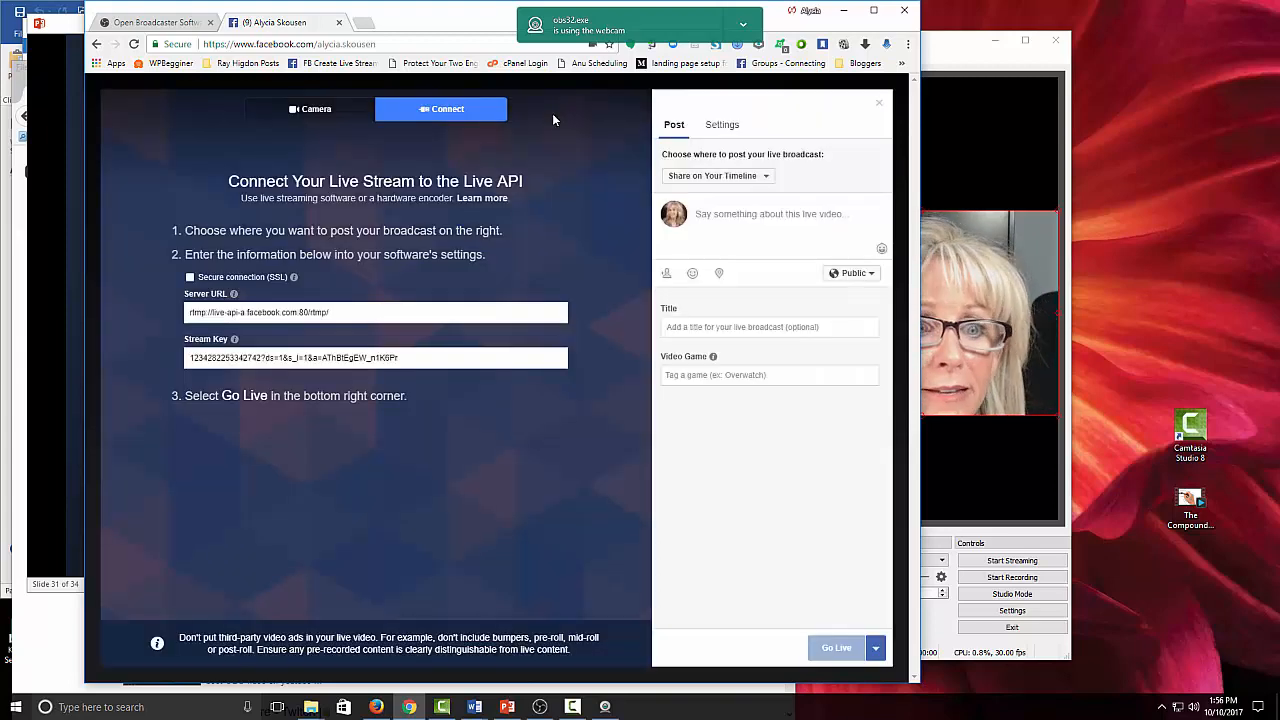
pyautogui.click(768, 180)
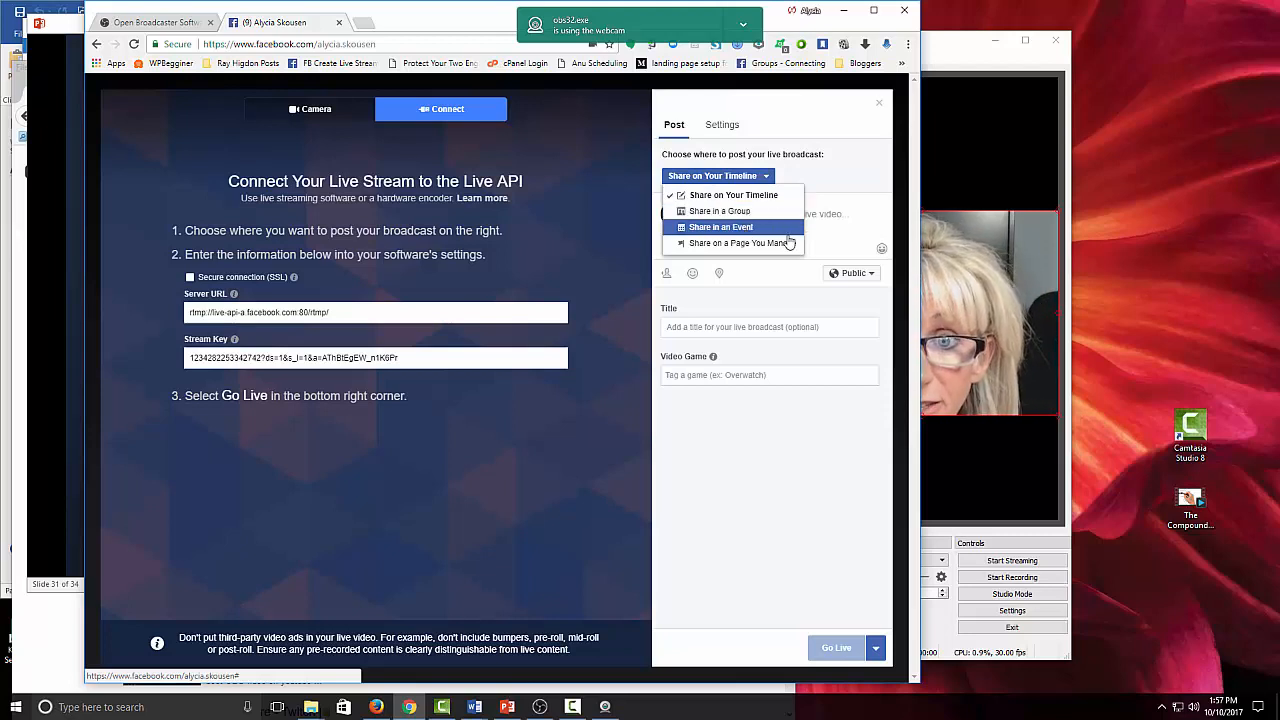
pyautogui.click(739, 213)
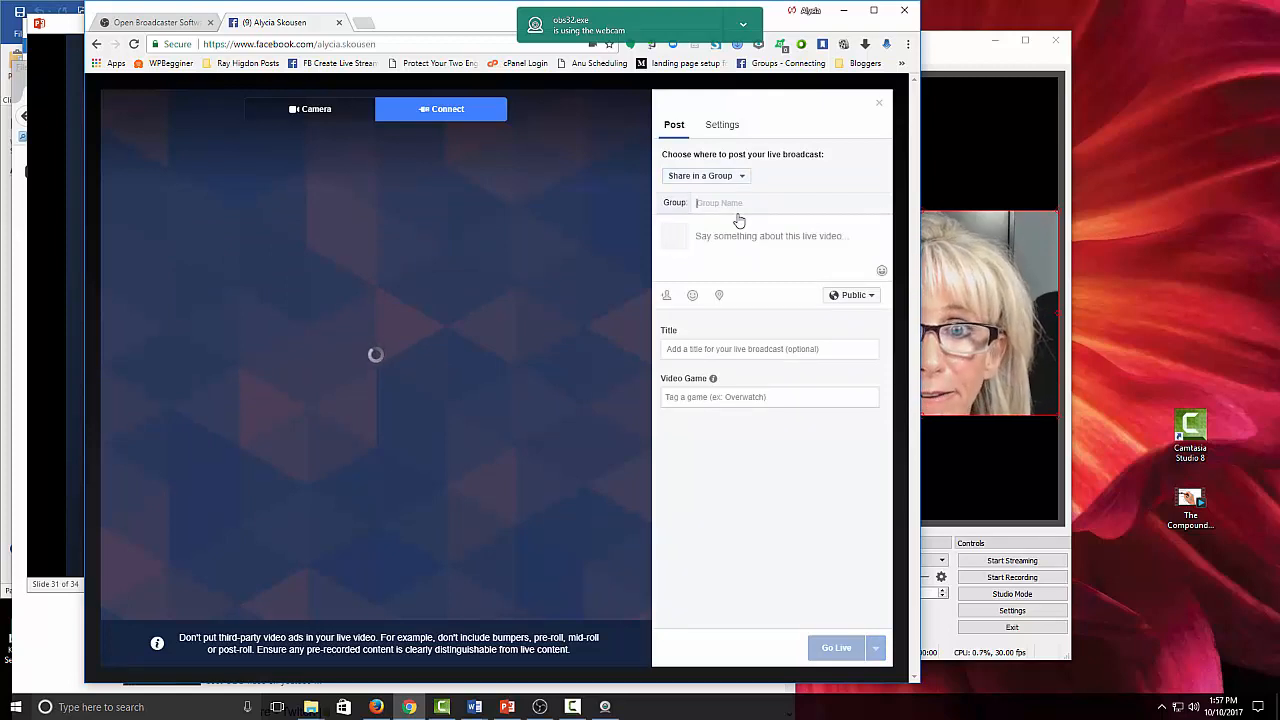
# Choose the Affirmation Shower group for the broadcast and enter the description "Testing - Please disregard".
pyautogui.click(712, 204)
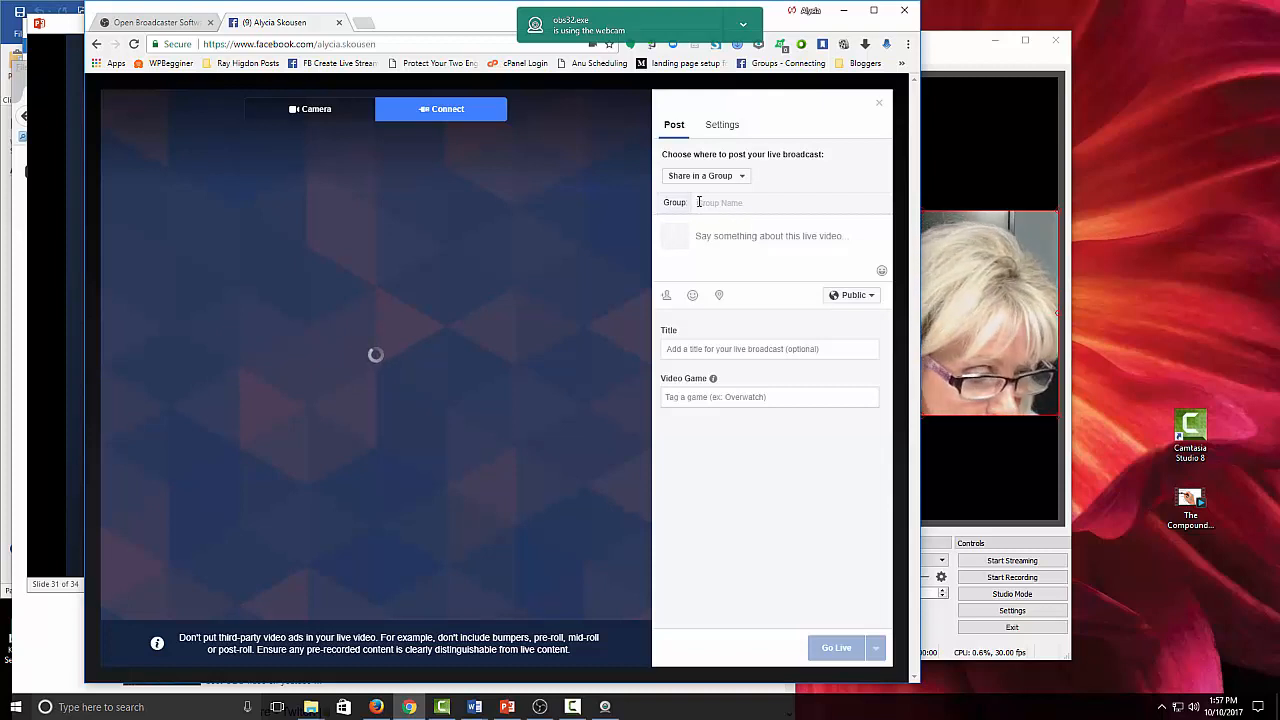
pyautogui.click(699, 202)
pyautogui.write('affirm')
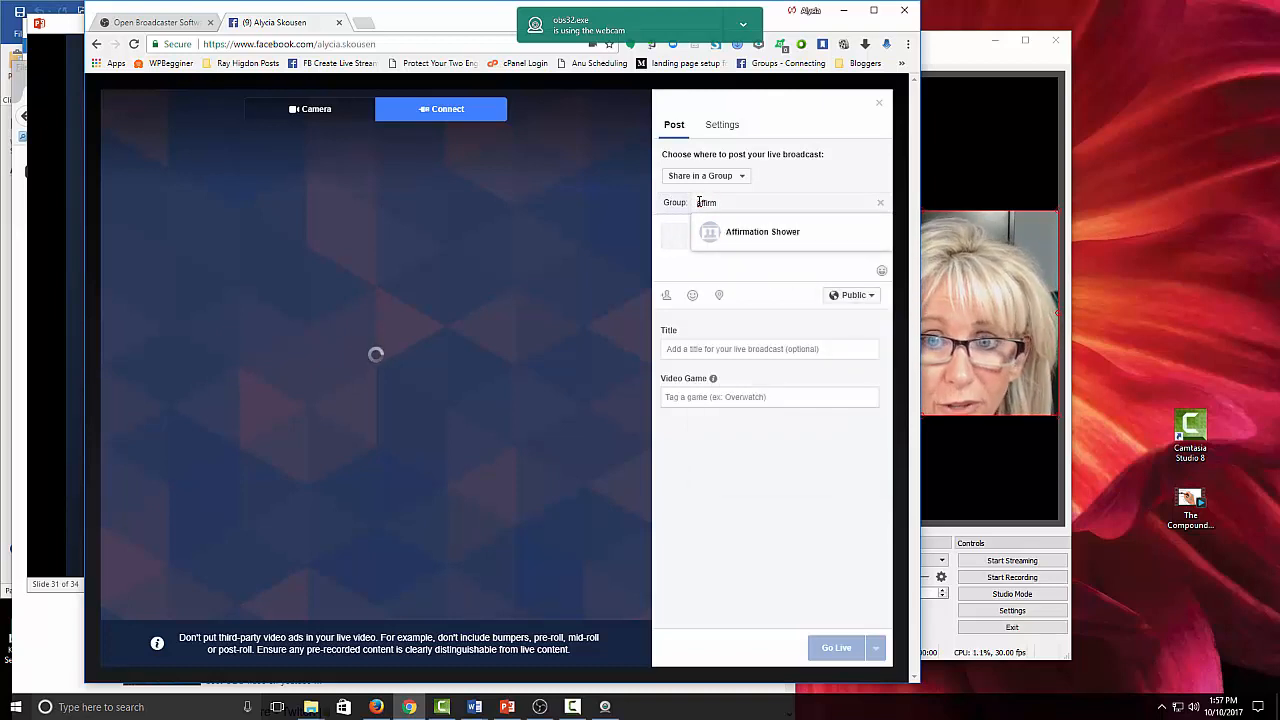
pyautogui.click(785, 235)
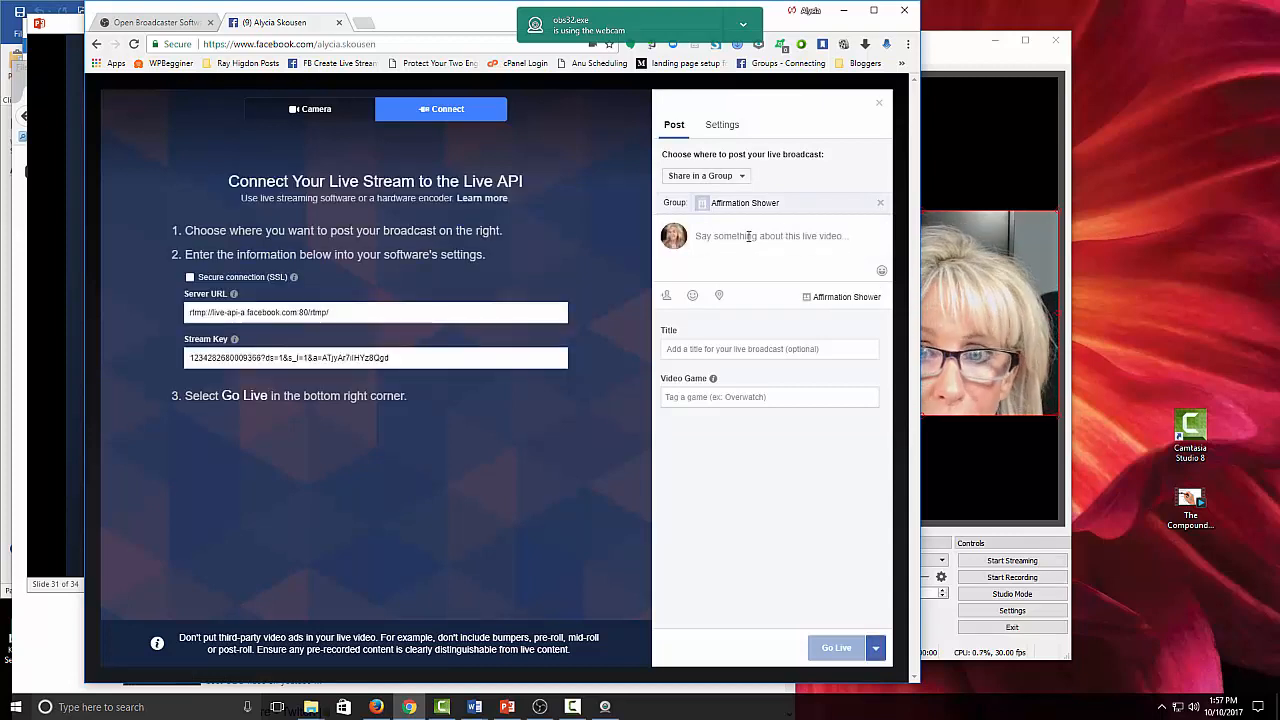
pyautogui.click(745, 235)
pyautogui.write('Testing - Please disregard')
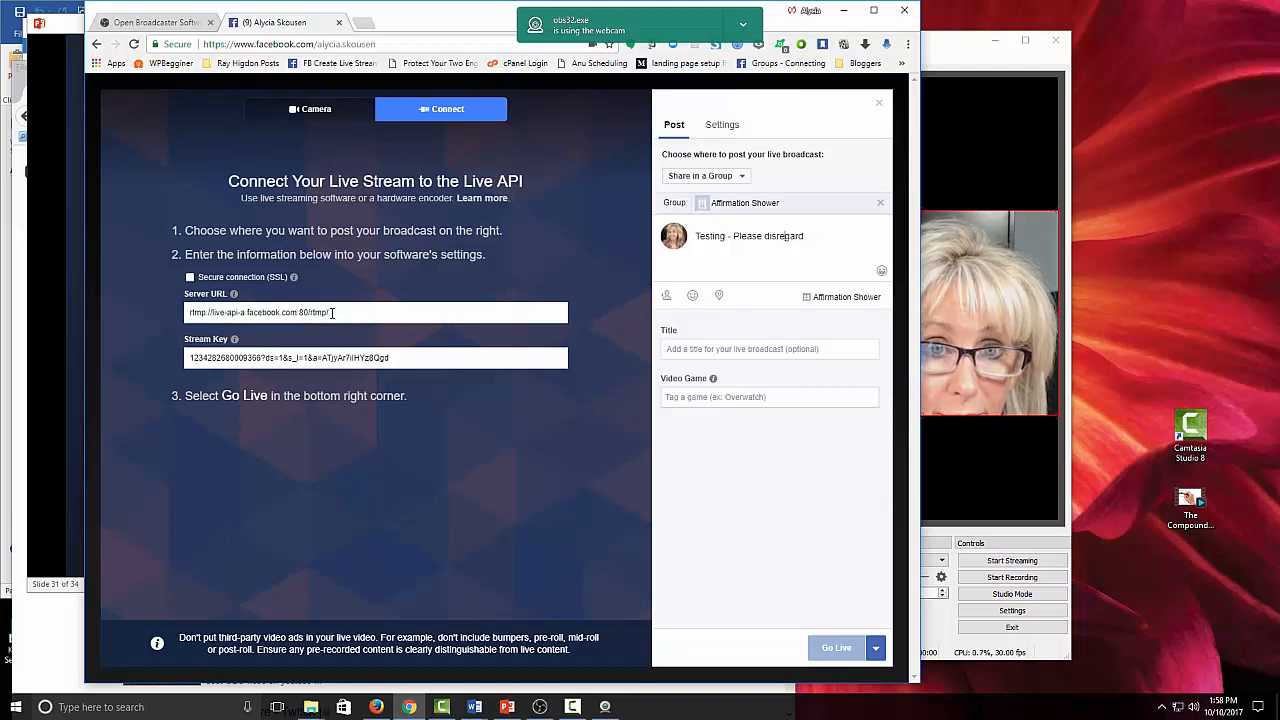
# Switch to OBS Studio and set the stream type to Custom Streaming Server in the stream settings.
pyautogui.click(539, 706)
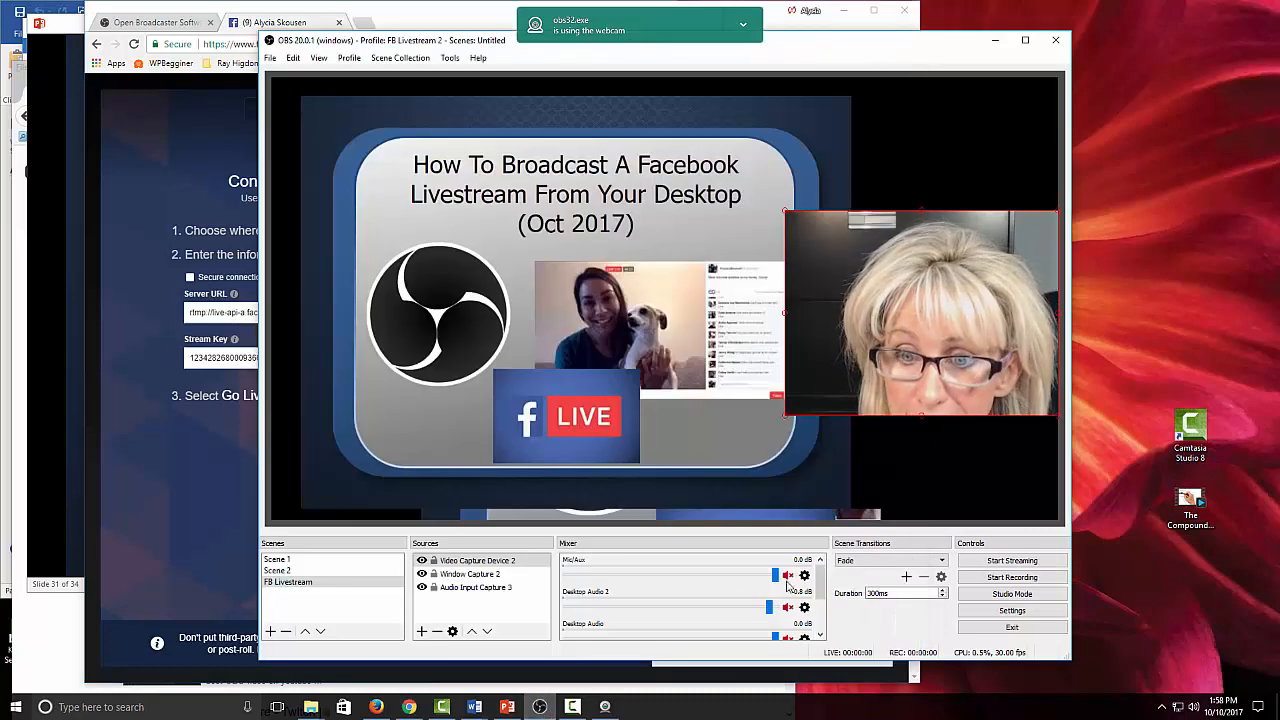
pyautogui.click(1012, 611)
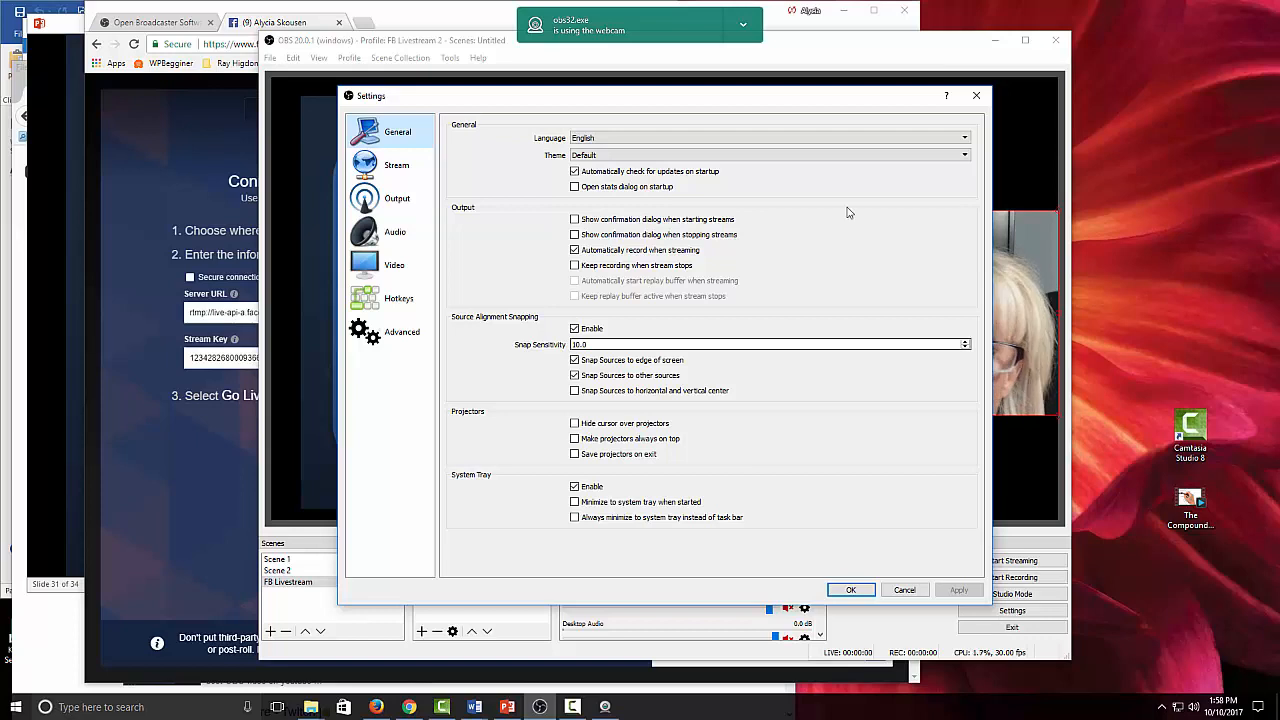
pyautogui.click(397, 168)
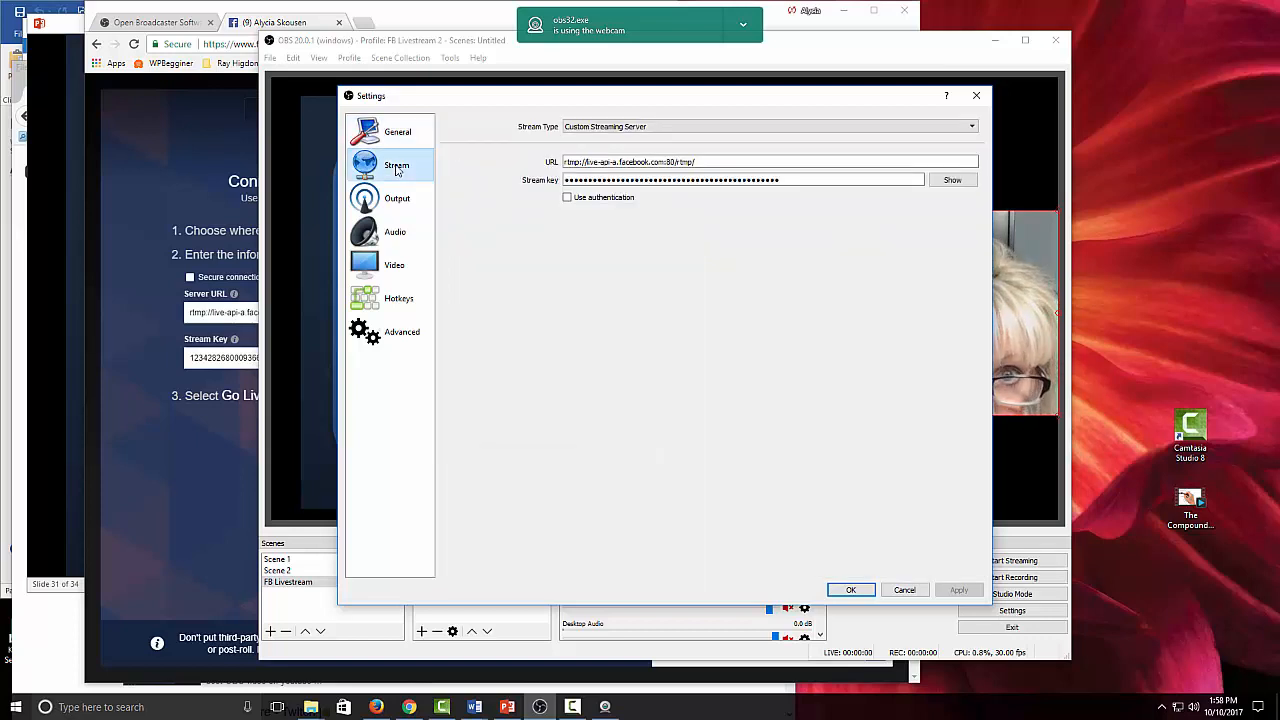
pyautogui.moveTo(476, 101); pyautogui.dragTo(723, 89)
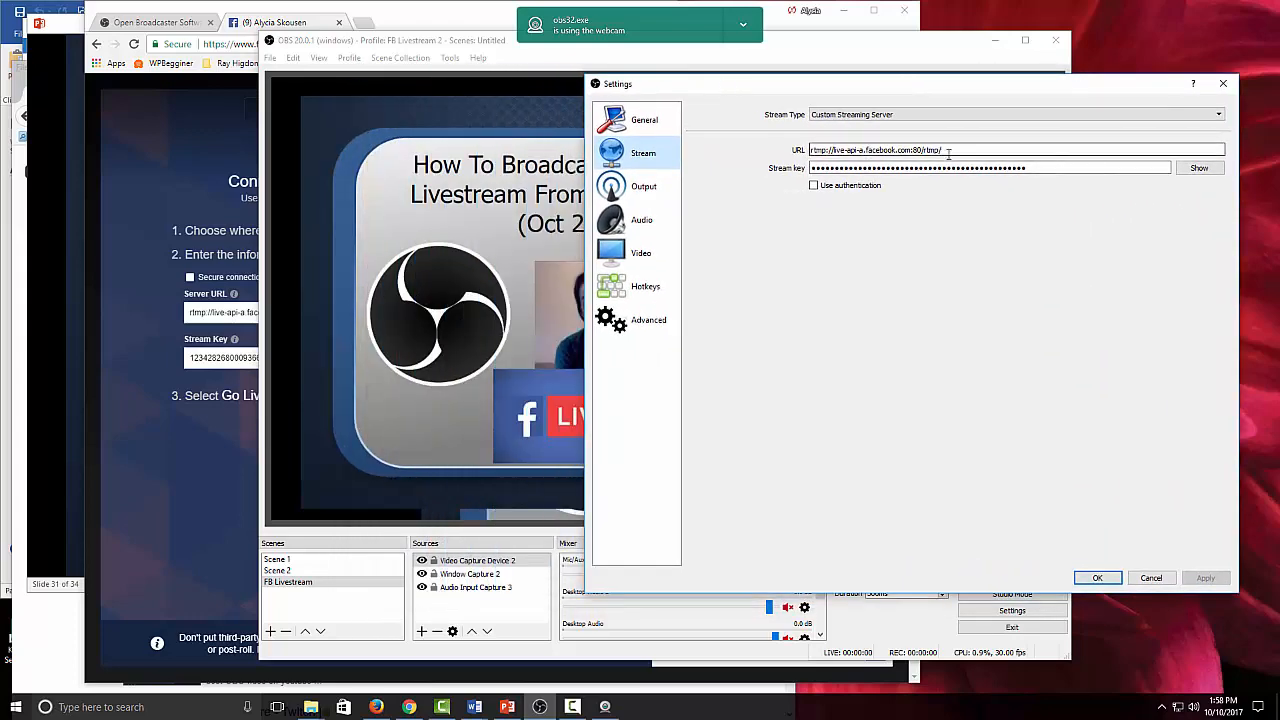
pyautogui.click(1218, 116)
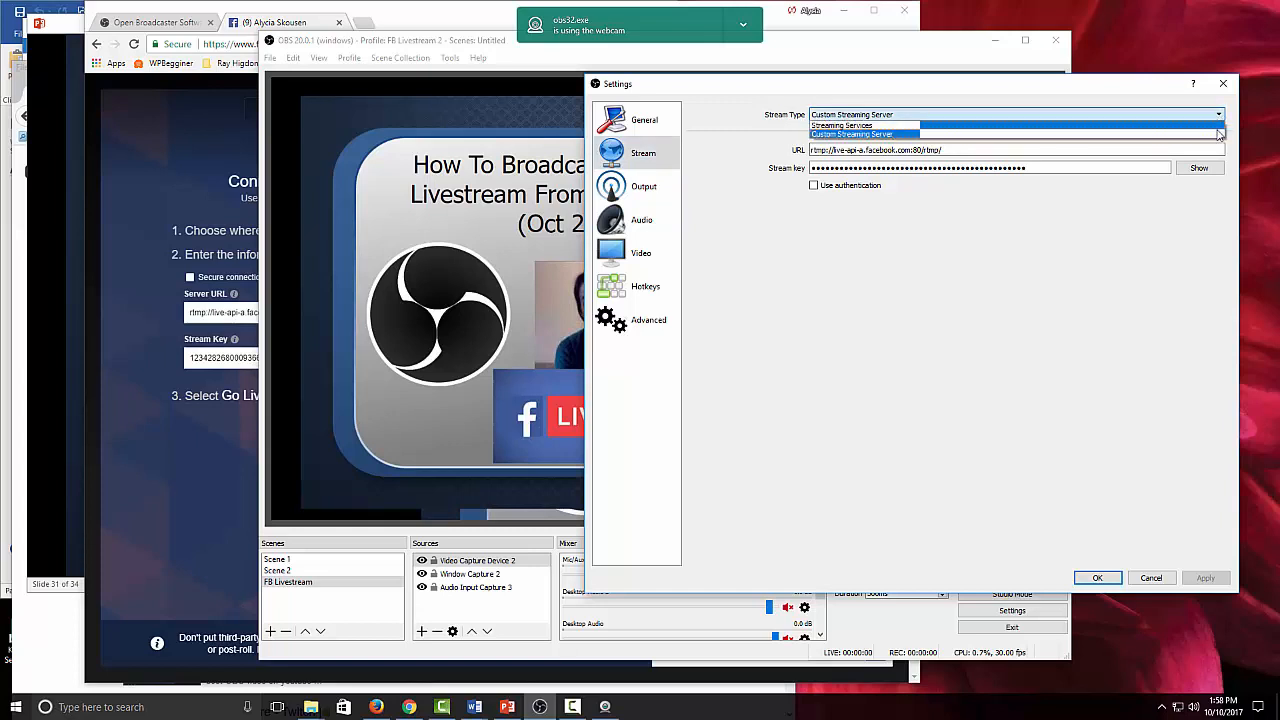
pyautogui.click(849, 136)
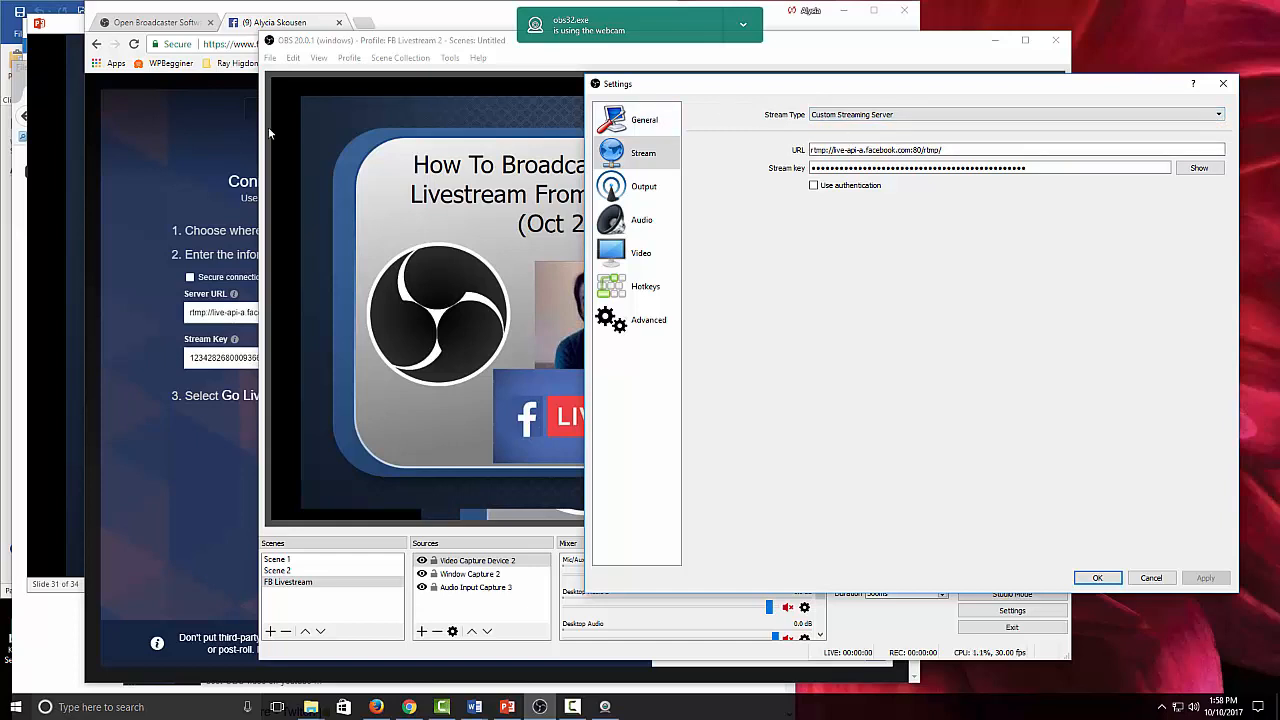
# Copy the server URL from the Facebook live page and replace the stream URL in the OBS settings with it.
pyautogui.click(168, 101)
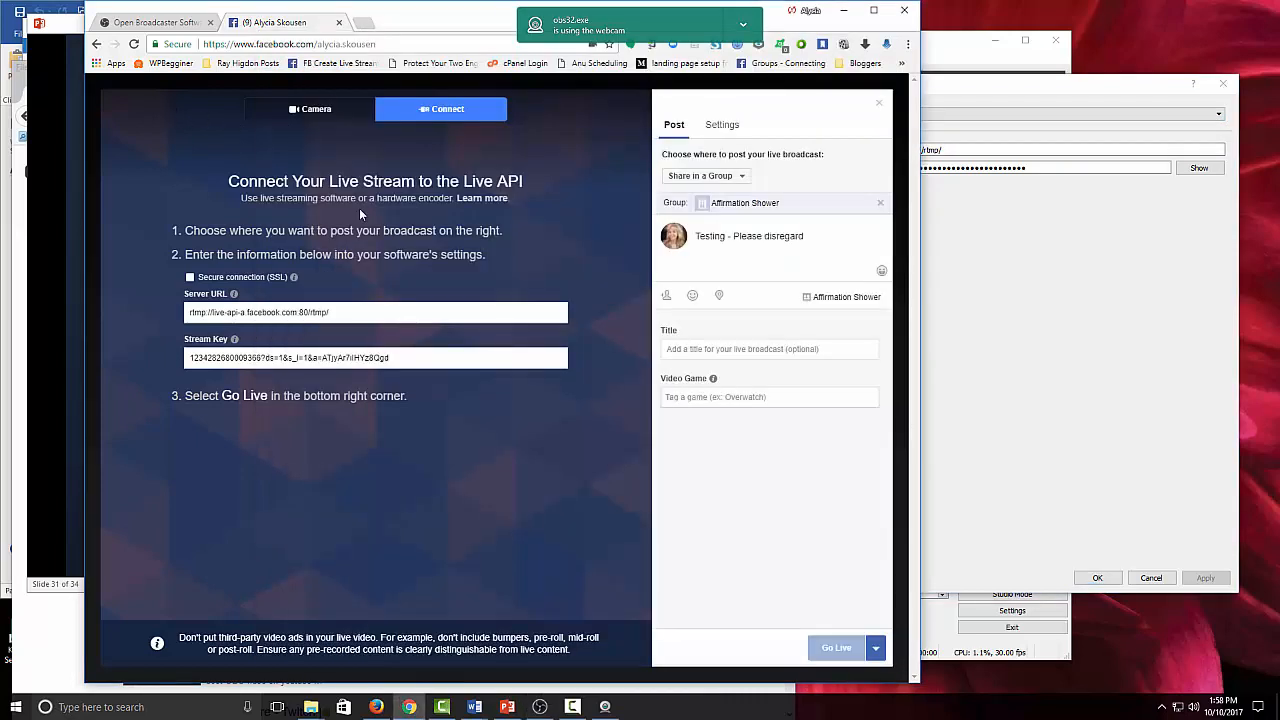
pyautogui.tripleClick(332, 312)
pyautogui.hotkey('ctrl', 'c')
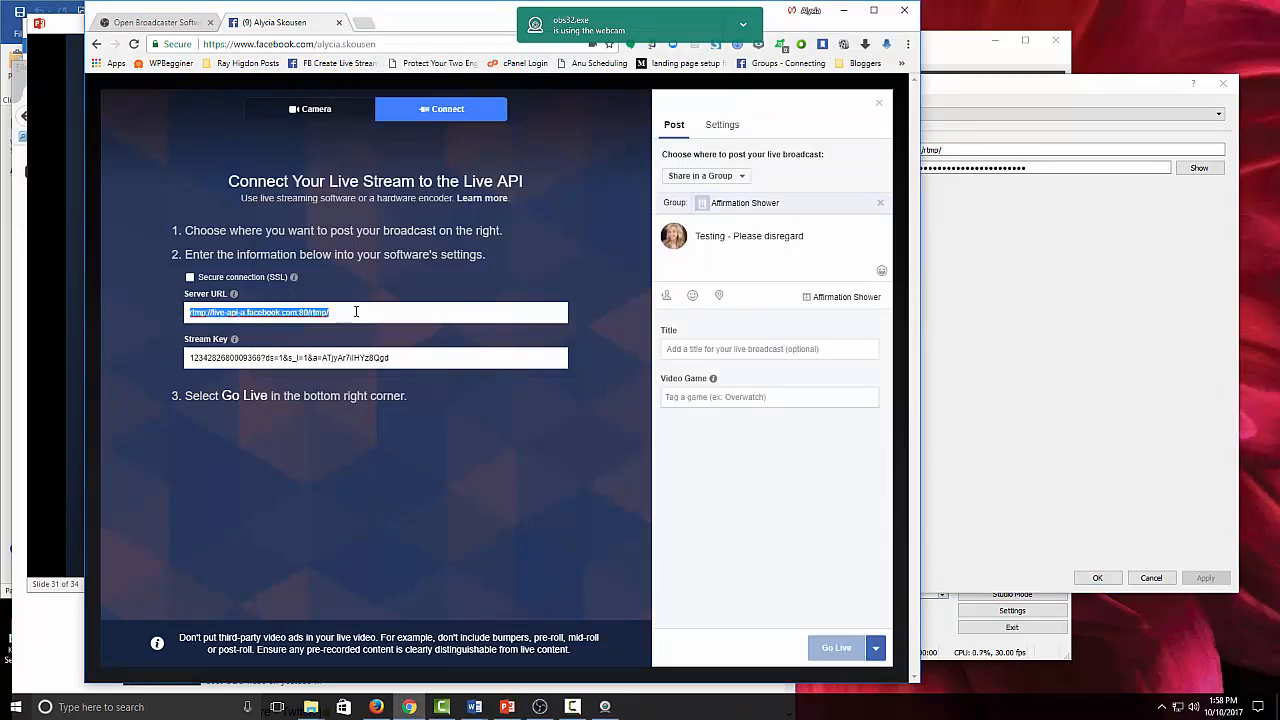
pyautogui.click(1037, 237)
pyautogui.click(976, 150)
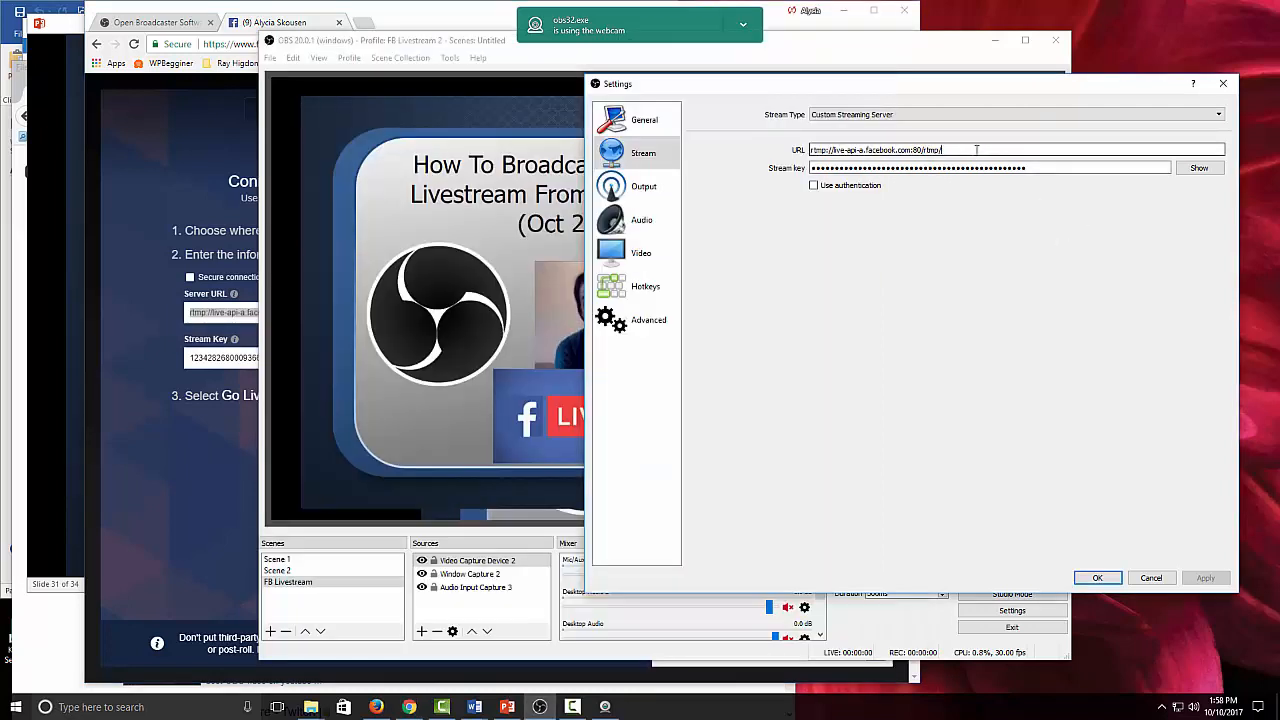
pyautogui.press('BackSpace')
pyautogui.press('BackSpace')
pyautogui.moveTo(976, 150); pyautogui.dragTo(813, 152)
pyautogui.press('BackSpace')
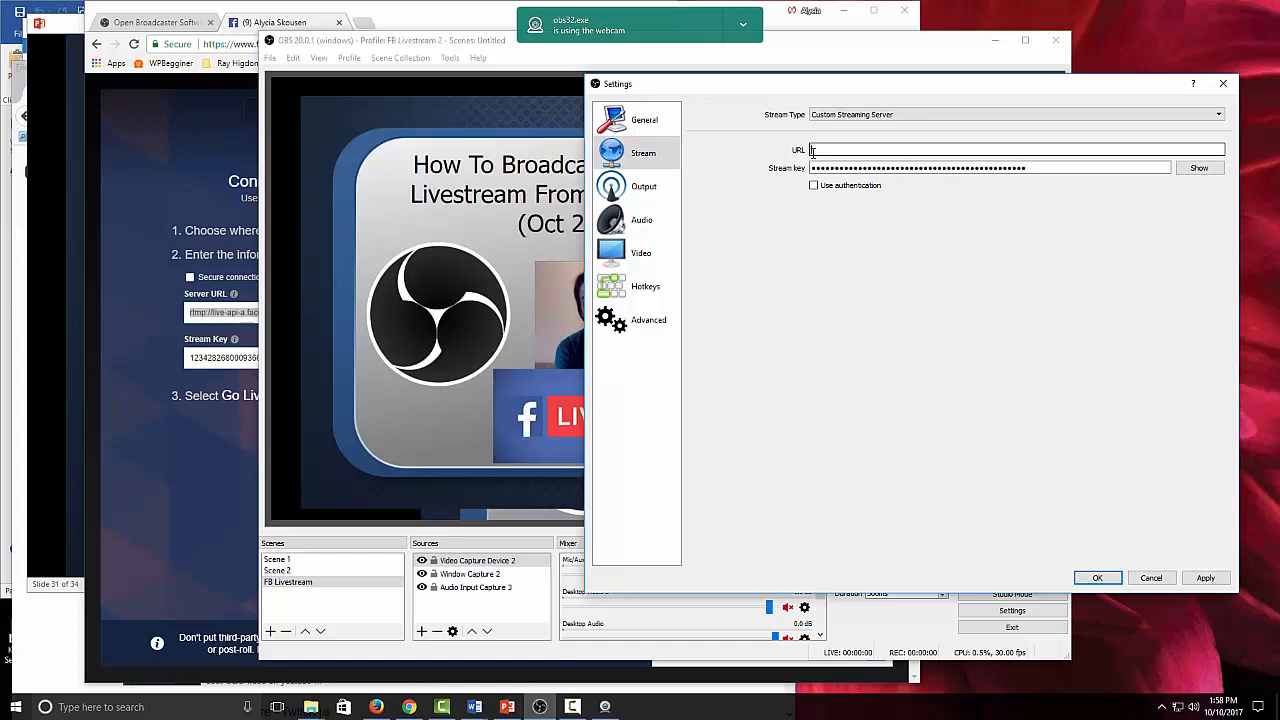
pyautogui.hotkey('ctrl', 'v')
# Clear the old stream key in the OBS settings and paste in the stream key copied from the Facebook live page.
pyautogui.click(1040, 167)
pyautogui.moveTo(1040, 167); pyautogui.dragTo(754, 171)
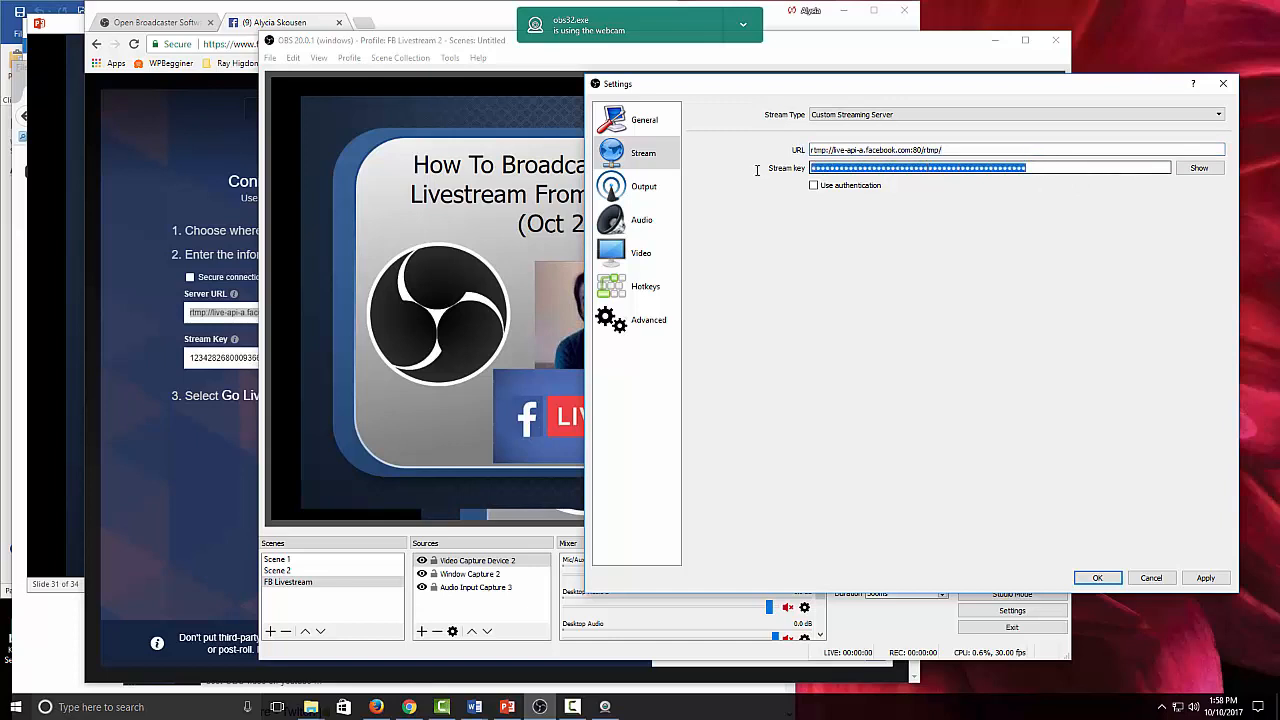
pyautogui.press('BackSpace')
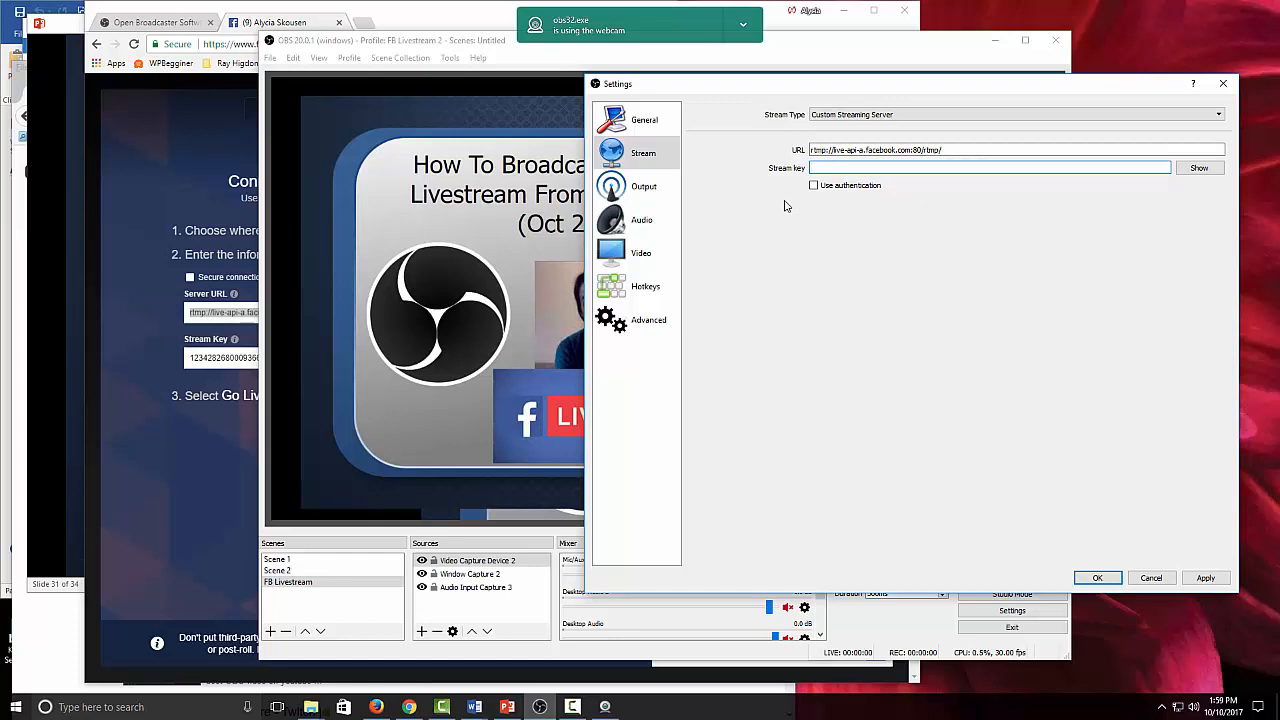
pyautogui.click(257, 36)
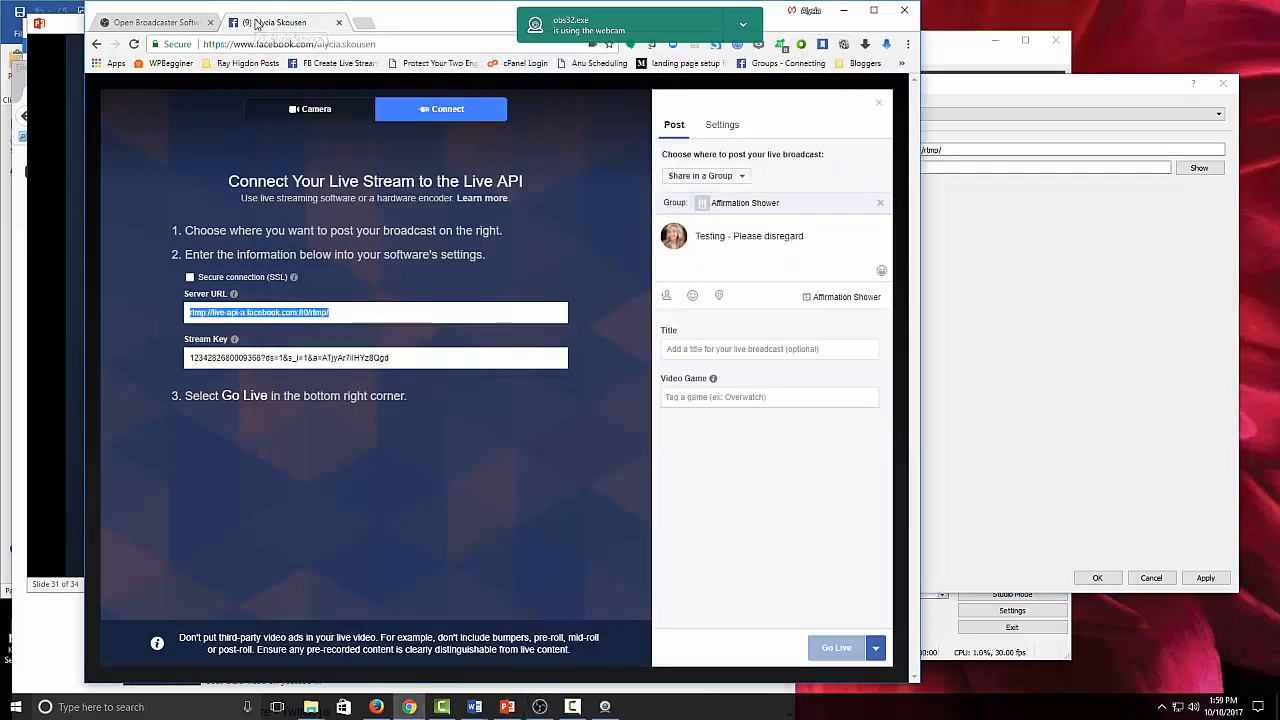
pyautogui.click(398, 357)
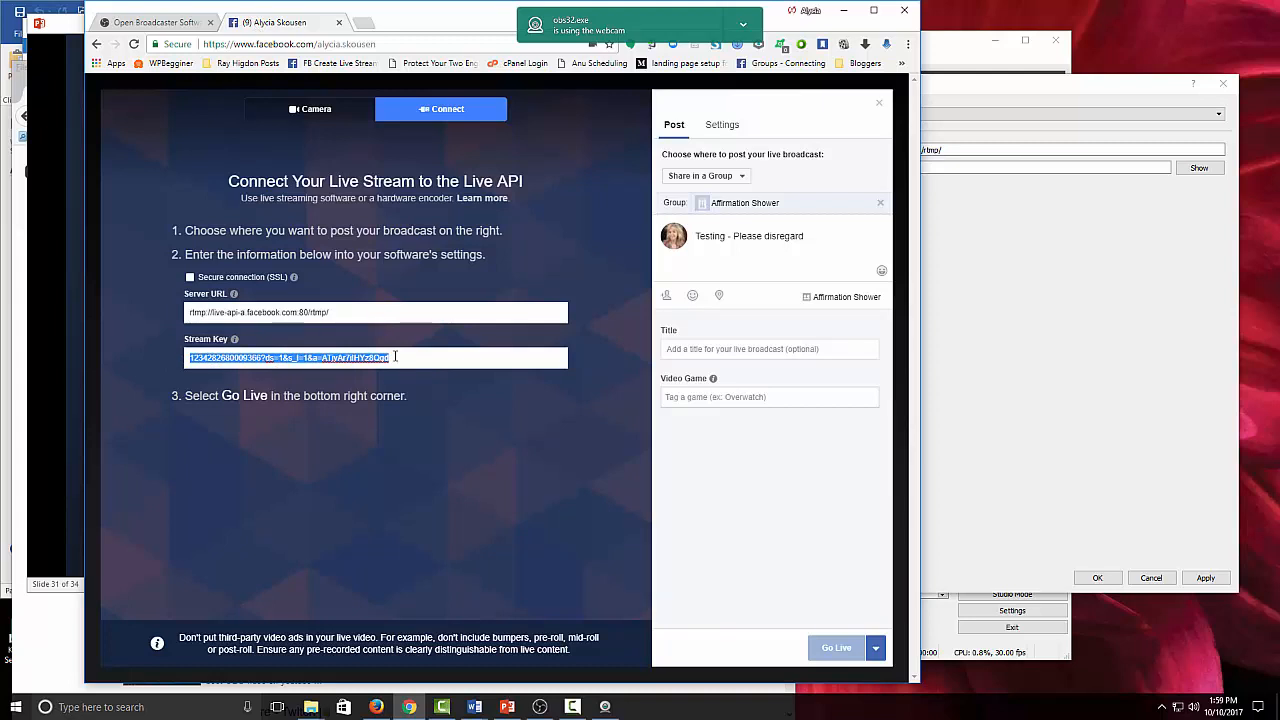
pyautogui.click(1195, 346)
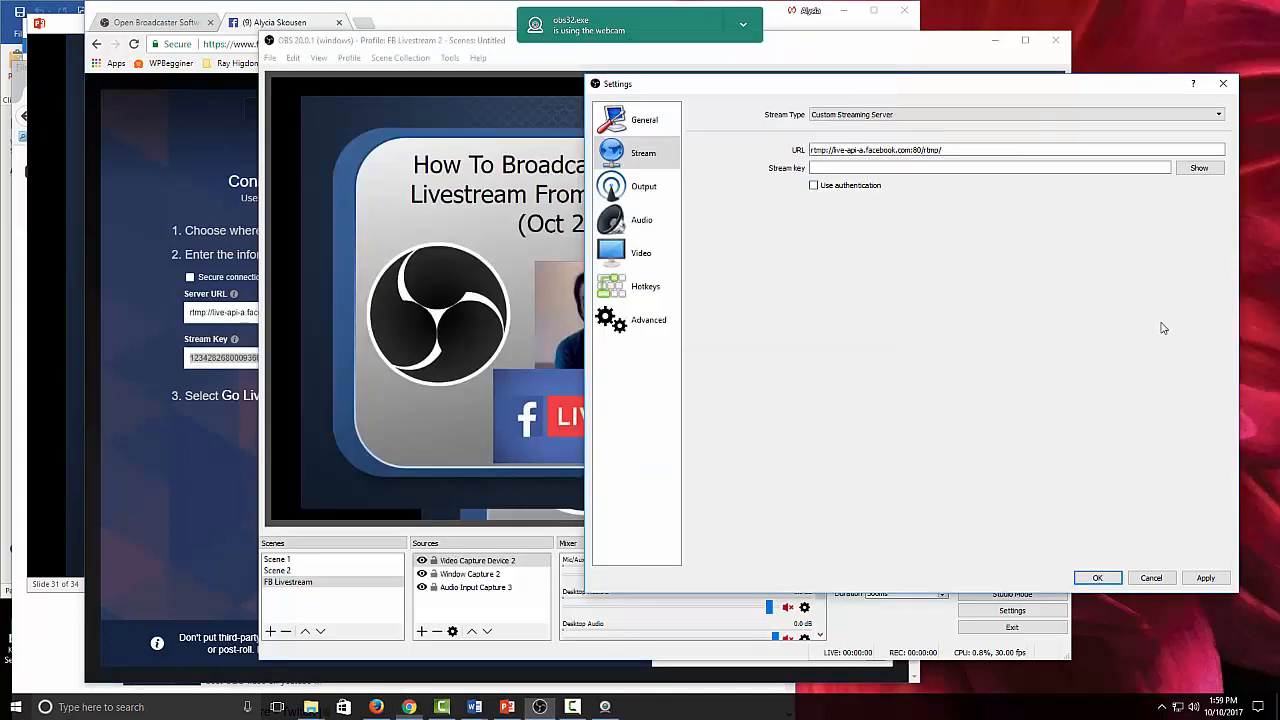
pyautogui.click(885, 168)
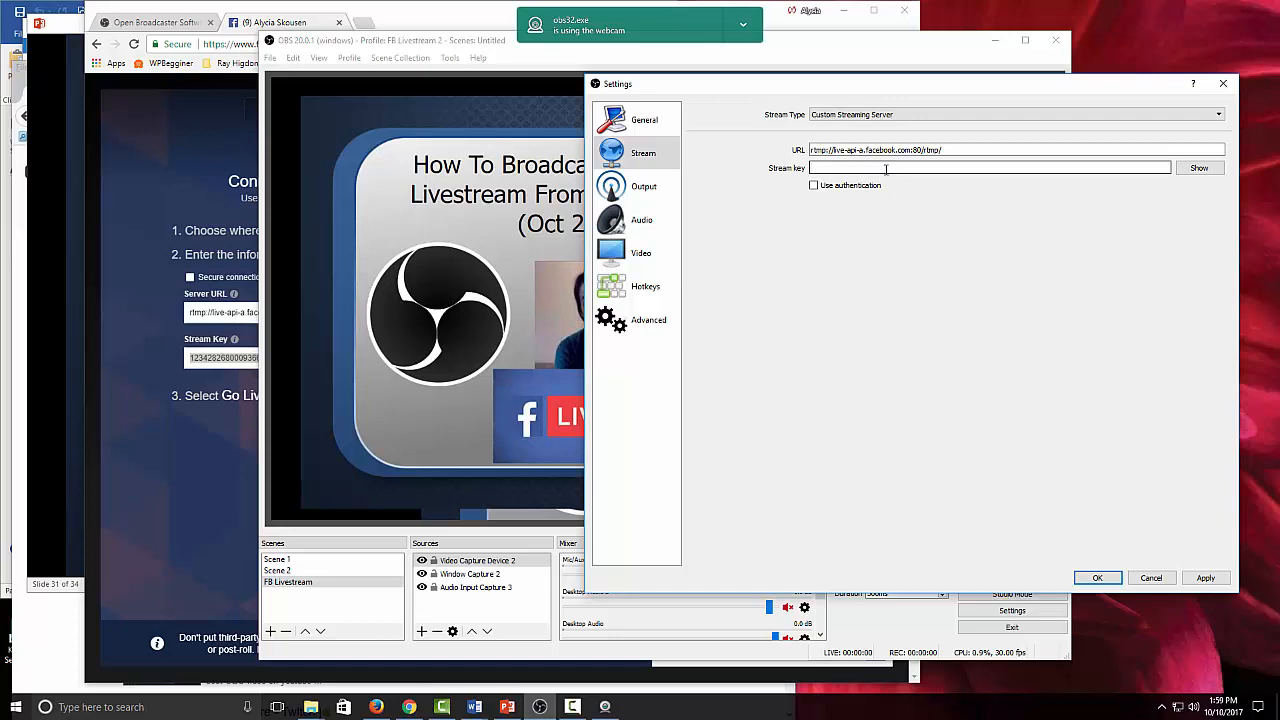
pyautogui.hotkey('ctrl', 'v')
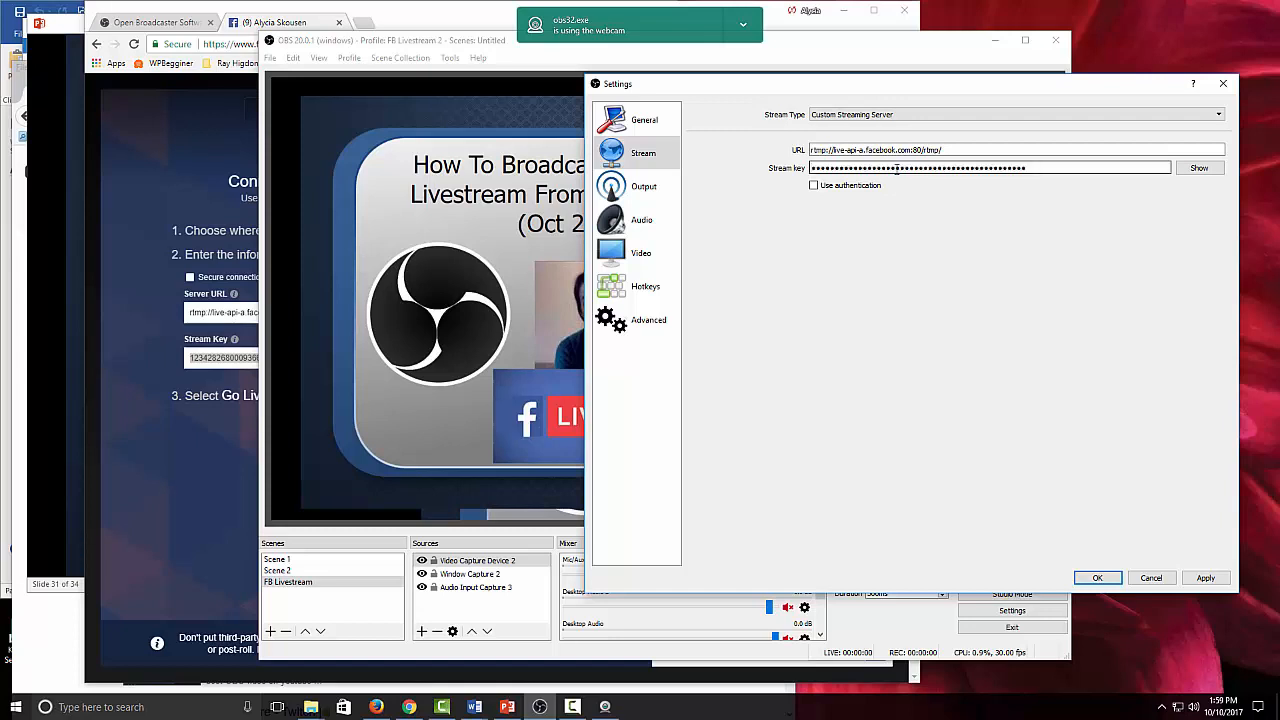
# Reveal the stream key to compare it with the one on Facebook, then apply and close the OBS stream settings.
pyautogui.click(1199, 168)
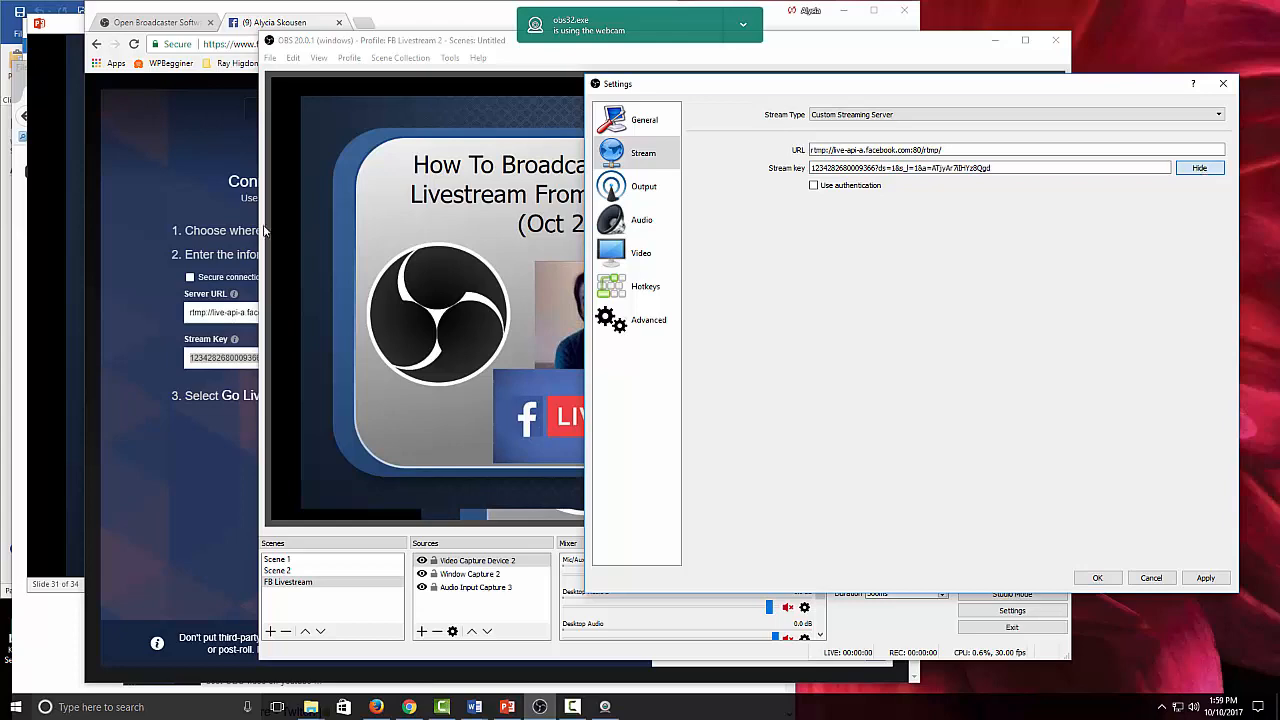
pyautogui.click(123, 156)
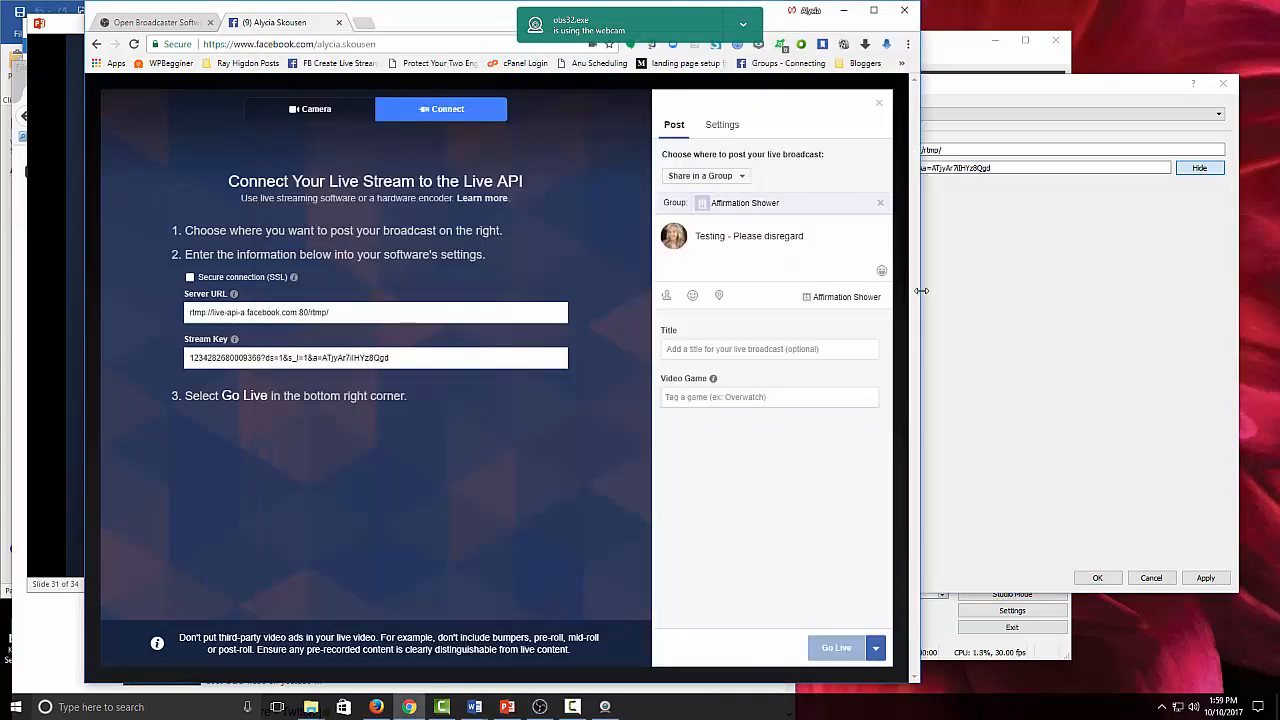
pyautogui.moveTo(921, 290); pyautogui.dragTo(768, 290)
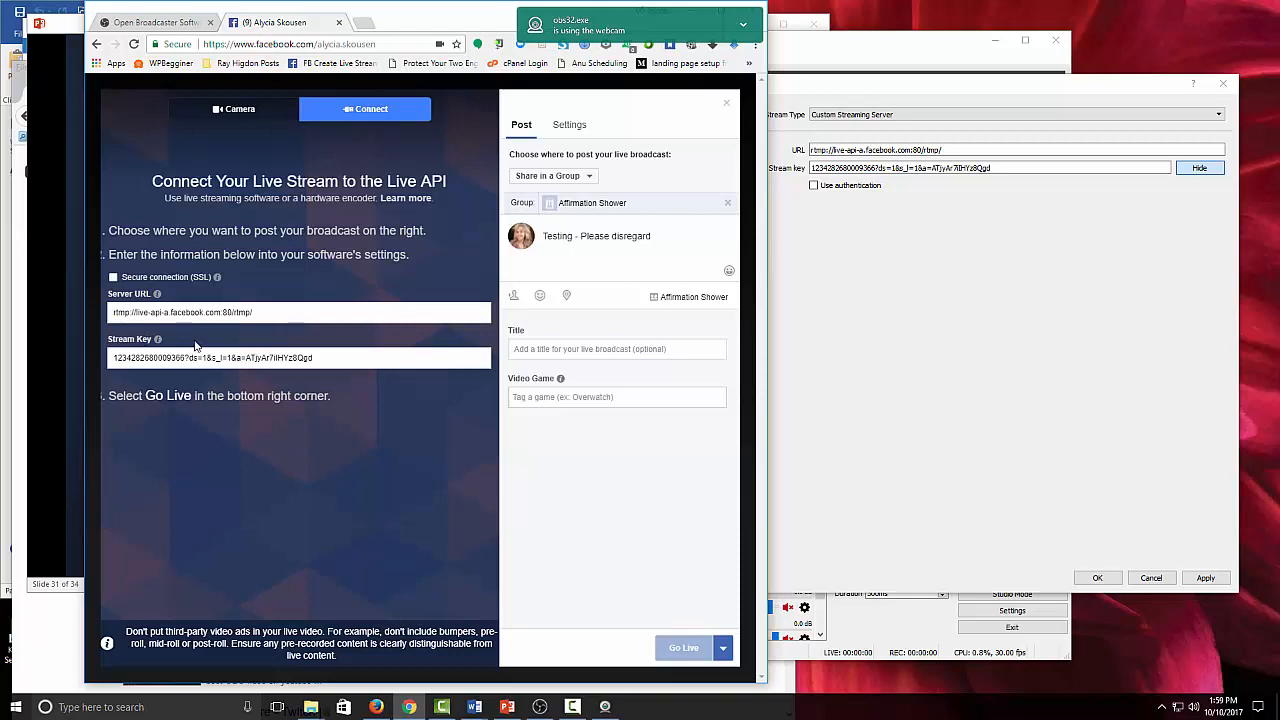
pyautogui.click(1052, 446)
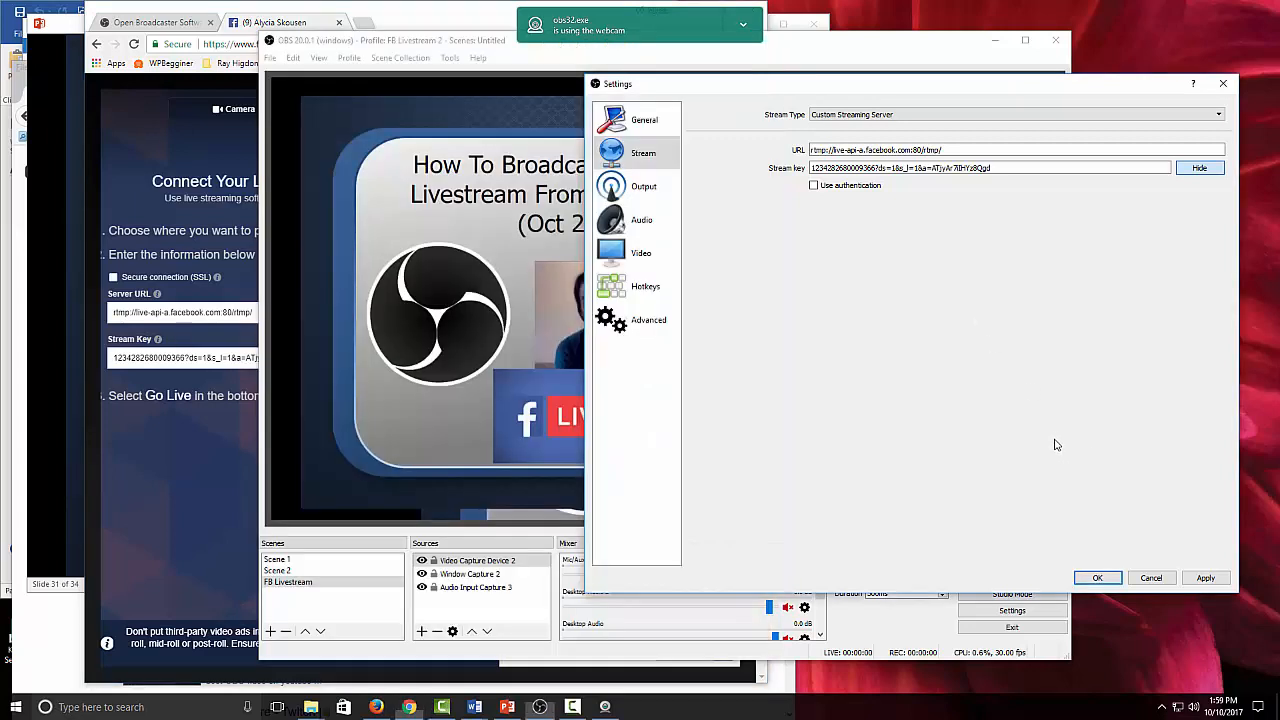
pyautogui.click(1206, 579)
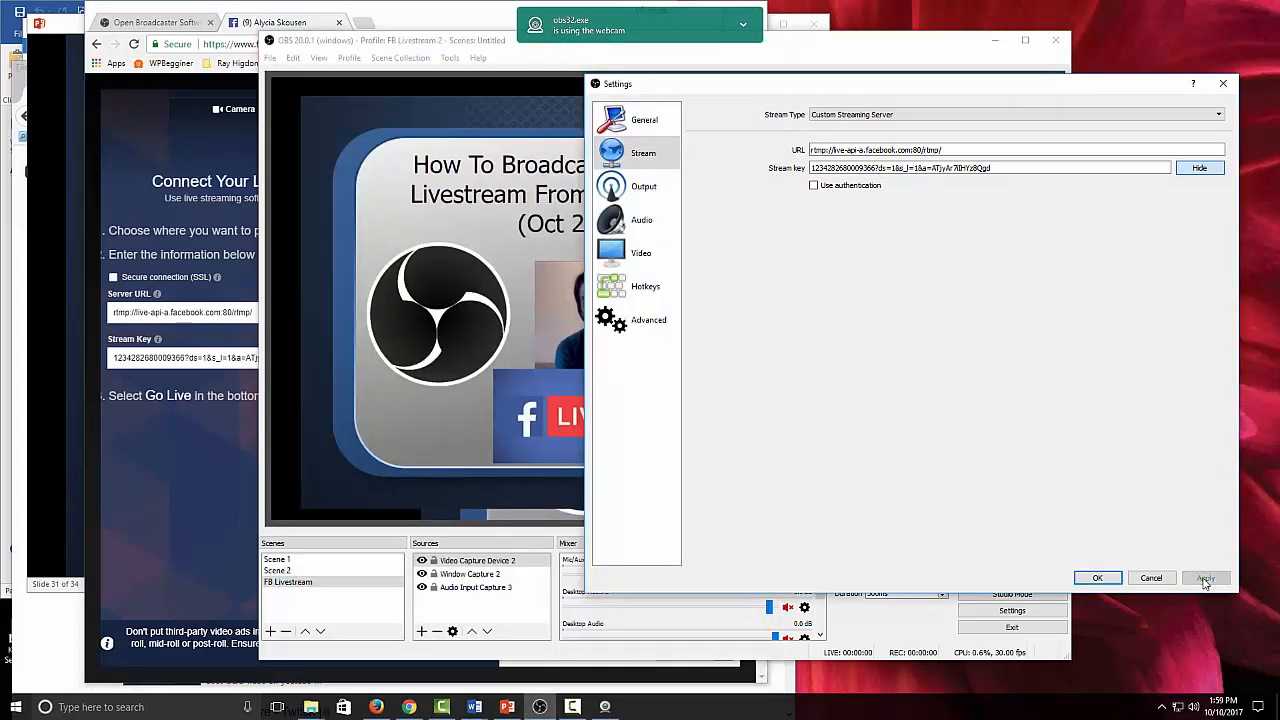
pyautogui.click(1097, 578)
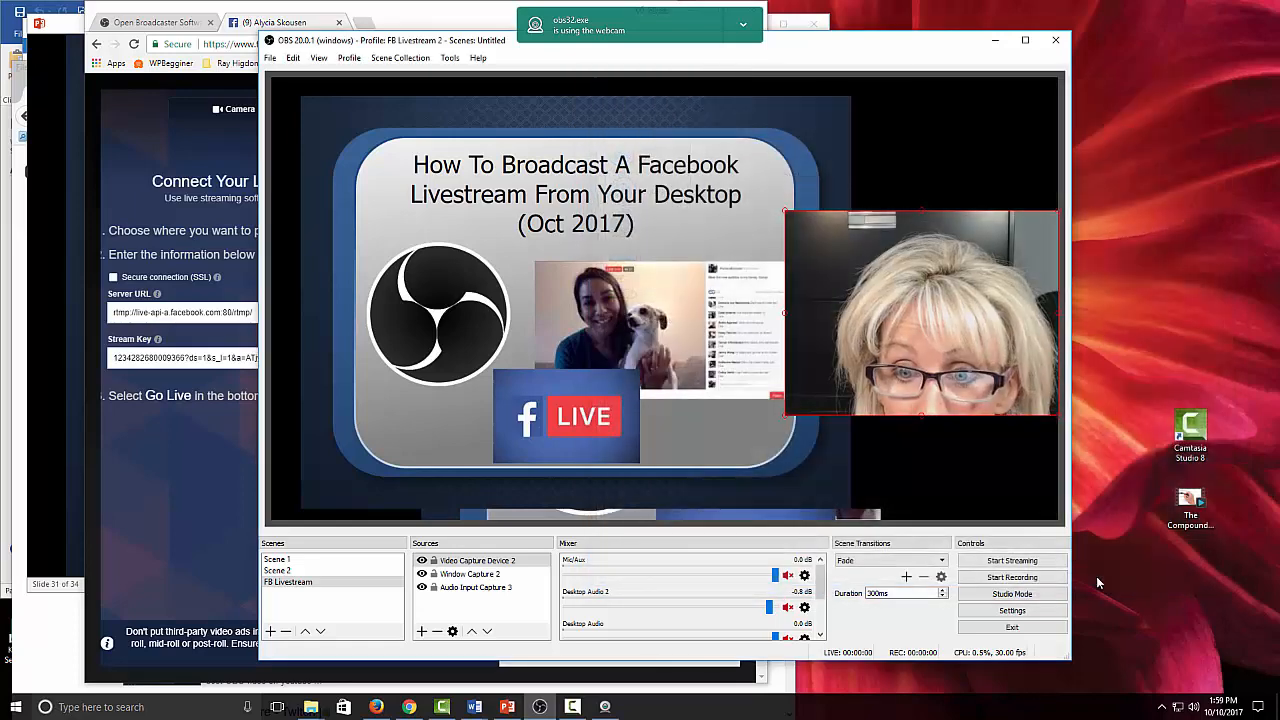
# Start streaming from OBS and bring up the Facebook live page, widening its window to show the preview.
pyautogui.click(1019, 566)
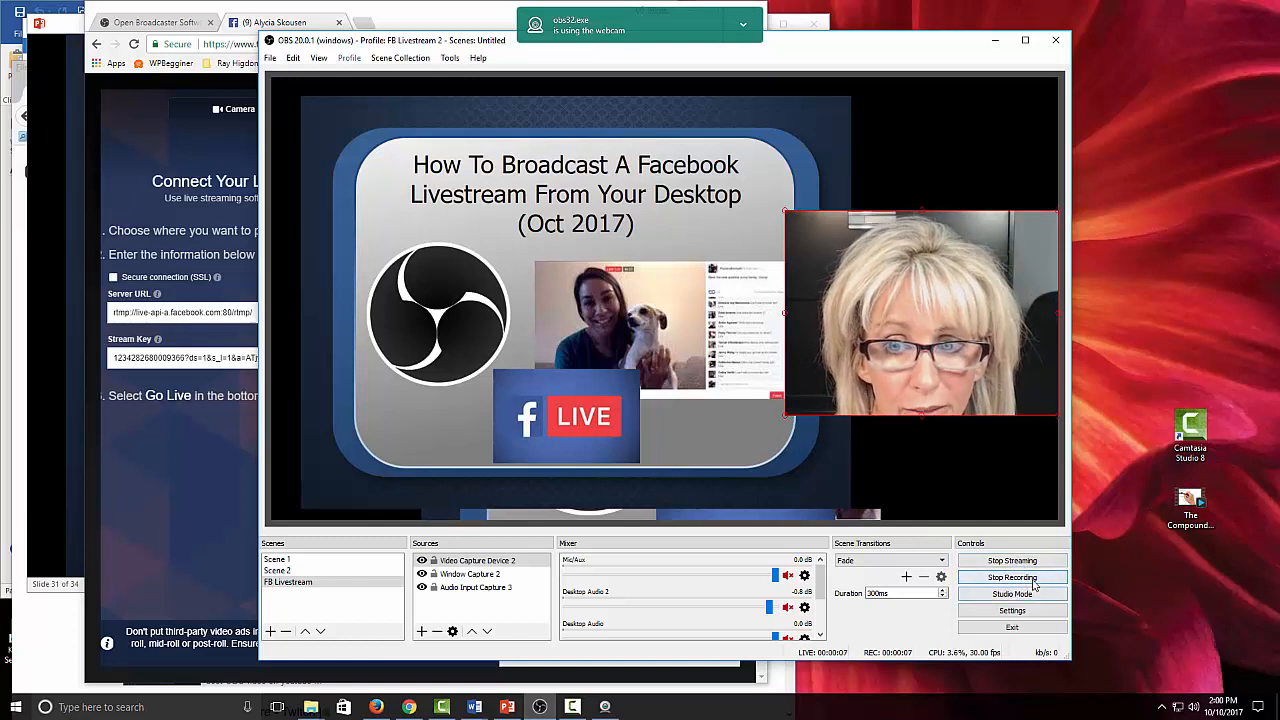
pyautogui.click(118, 485)
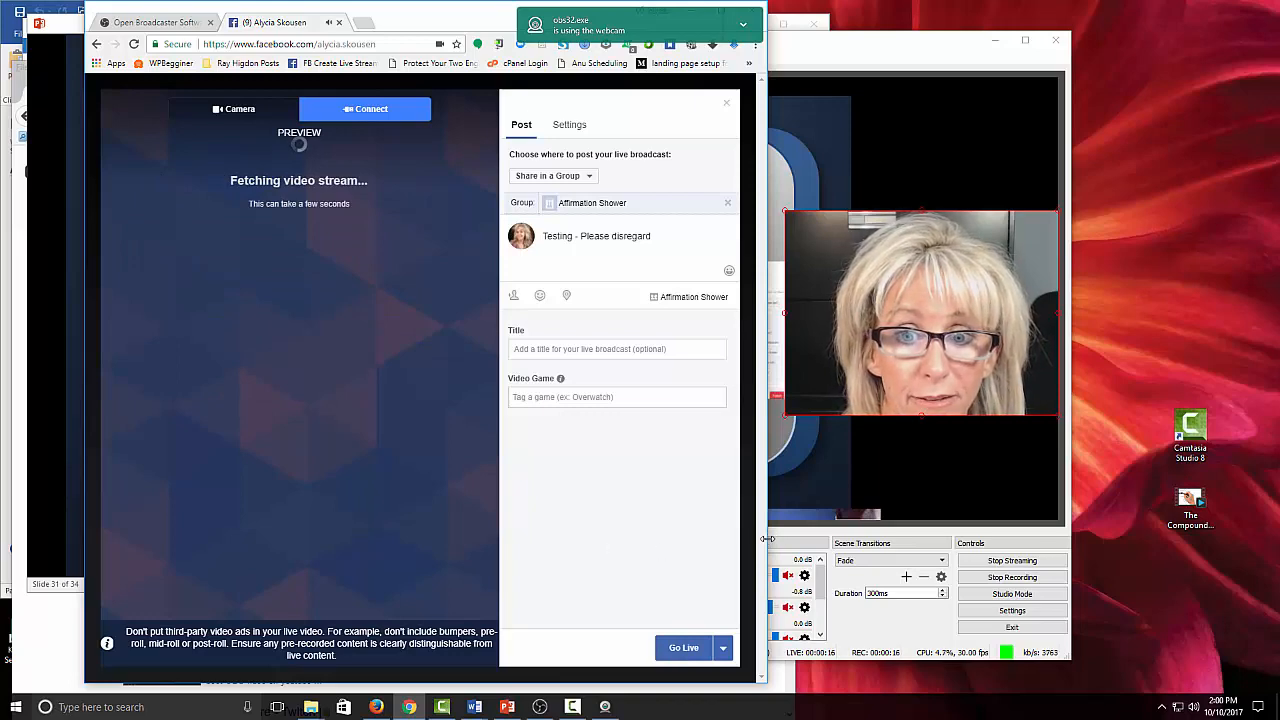
pyautogui.moveTo(777, 539); pyautogui.dragTo(845, 535)
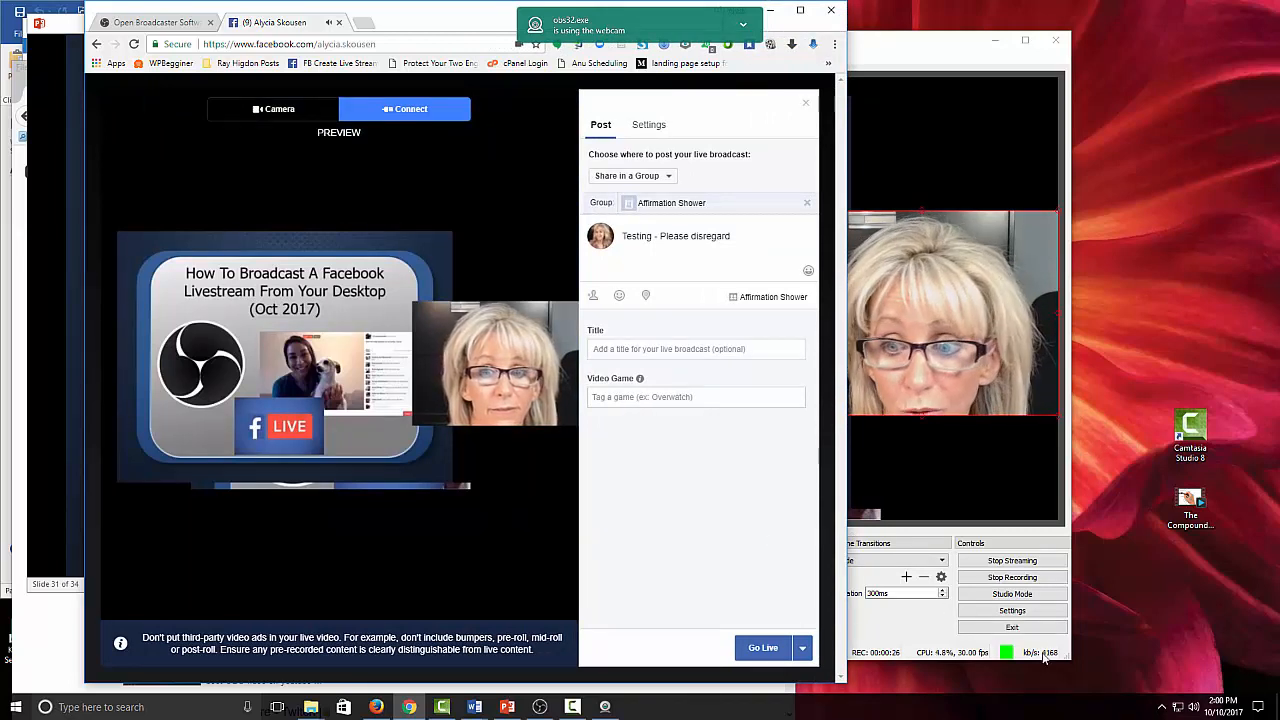
# Mute the computer's speakers and return to the Facebook live page.
pyautogui.click(1194, 707)
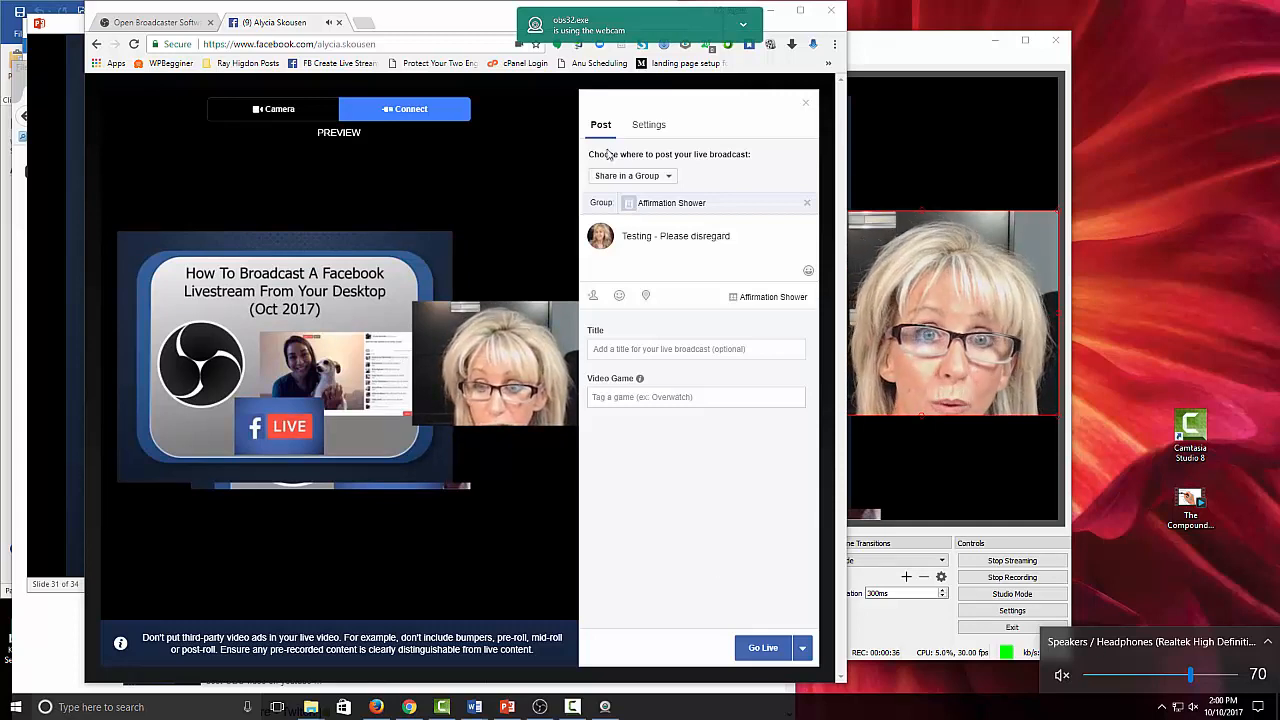
pyautogui.click(440, 22)
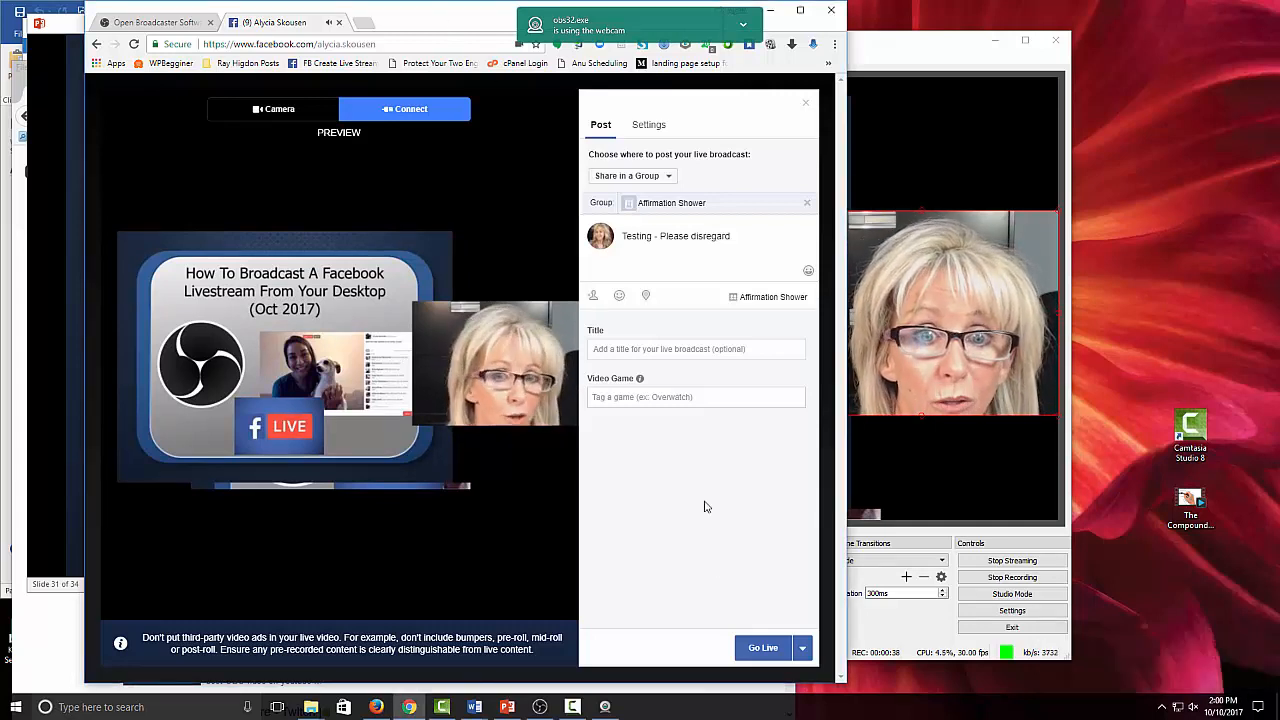
# Start the Facebook live broadcast to the Affirmation Shower group.
pyautogui.click(763, 648)
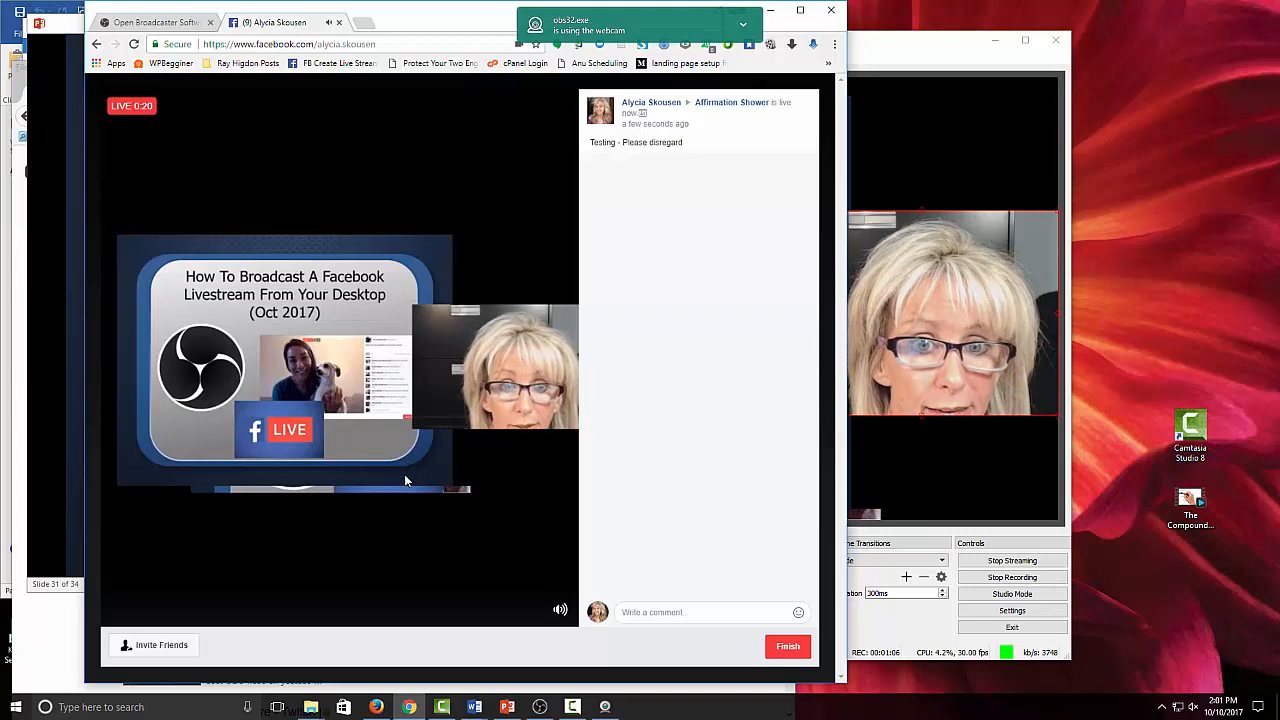
# Switch to the PowerPoint slide show, move its window slightly down, and page between the title slide and the "What Is Covered" slide.
pyautogui.click(62, 28)
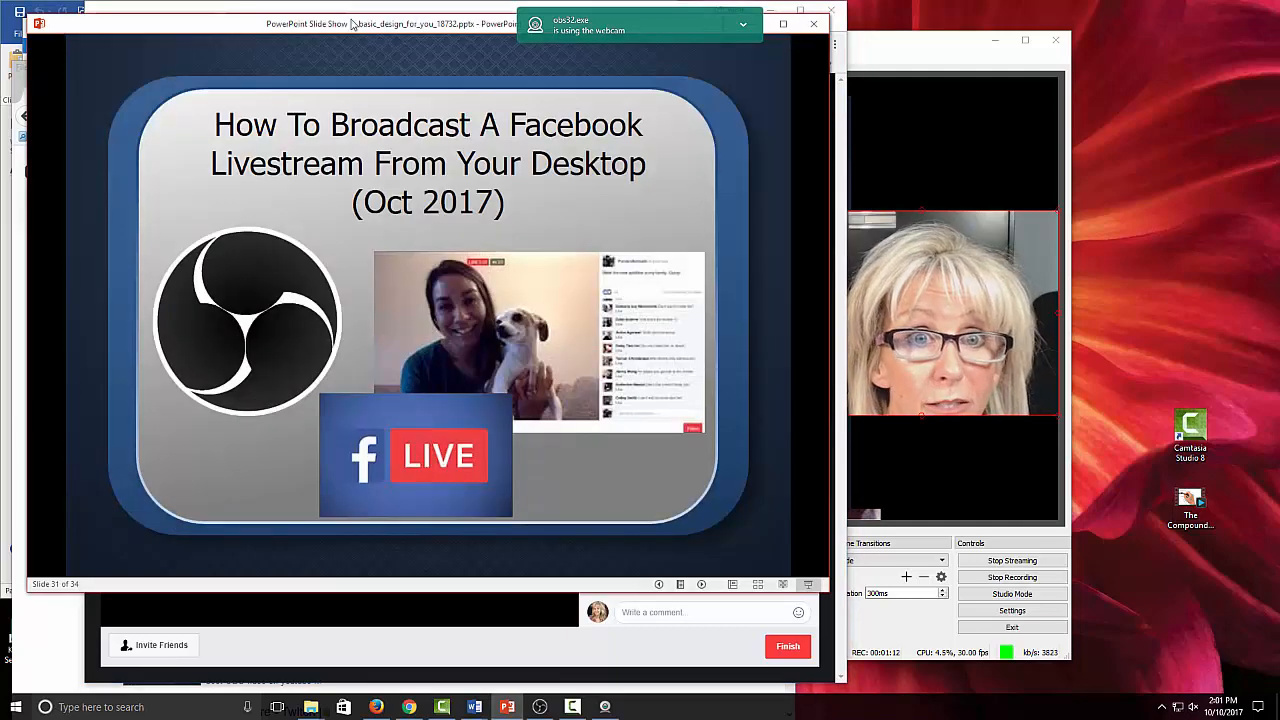
pyautogui.moveTo(250, 26); pyautogui.dragTo(257, 68)
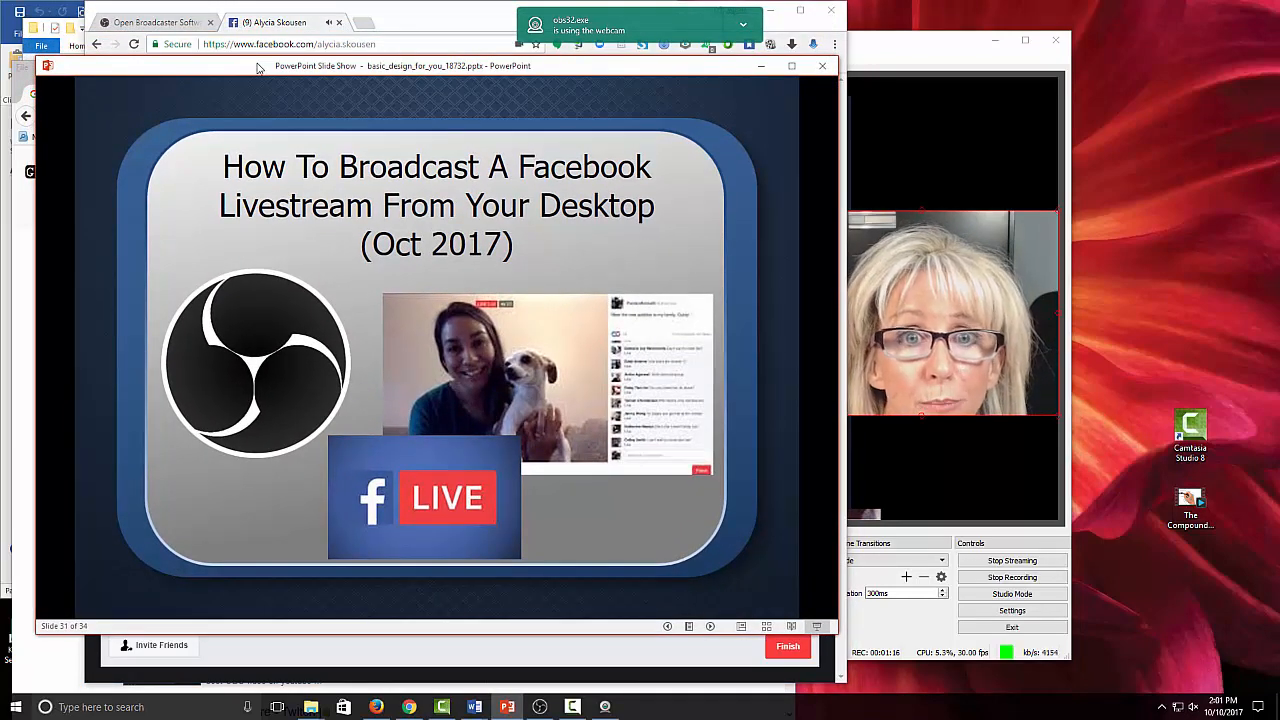
pyautogui.click(710, 626)
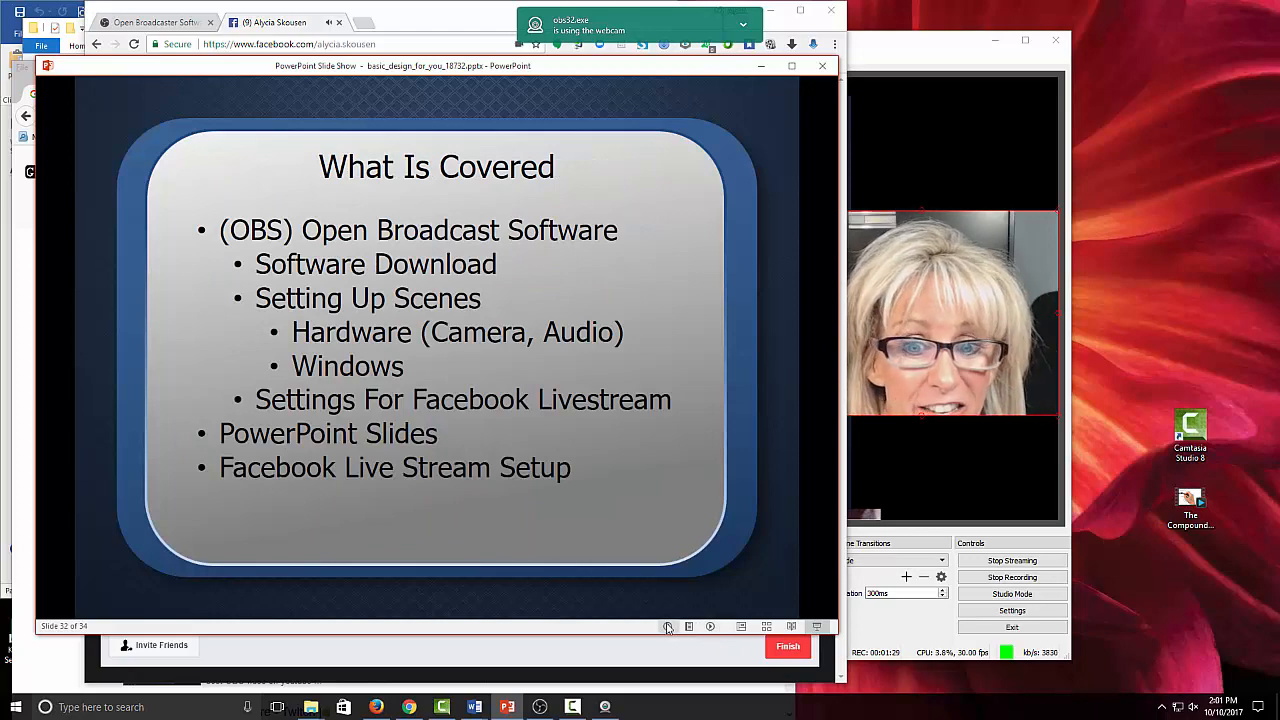
pyautogui.click(668, 627)
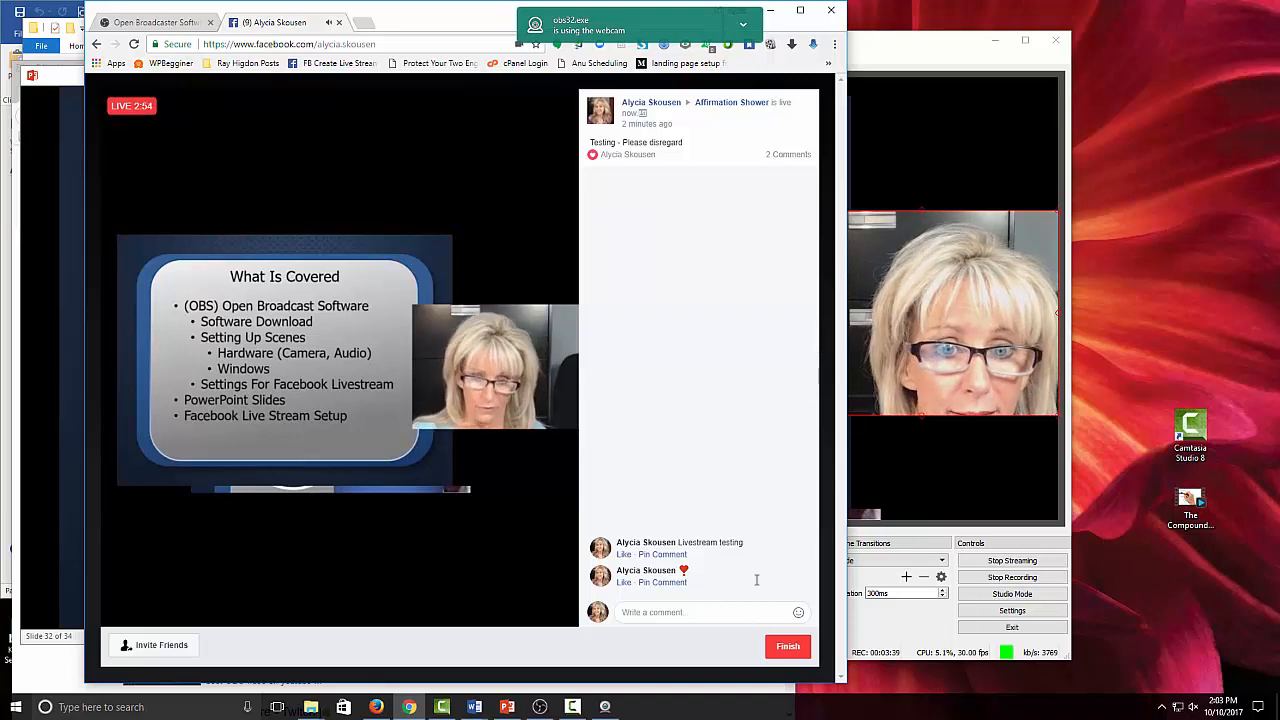
# End the live broadcast on Facebook and switch to OBS Studio.
pyautogui.click(789, 648)
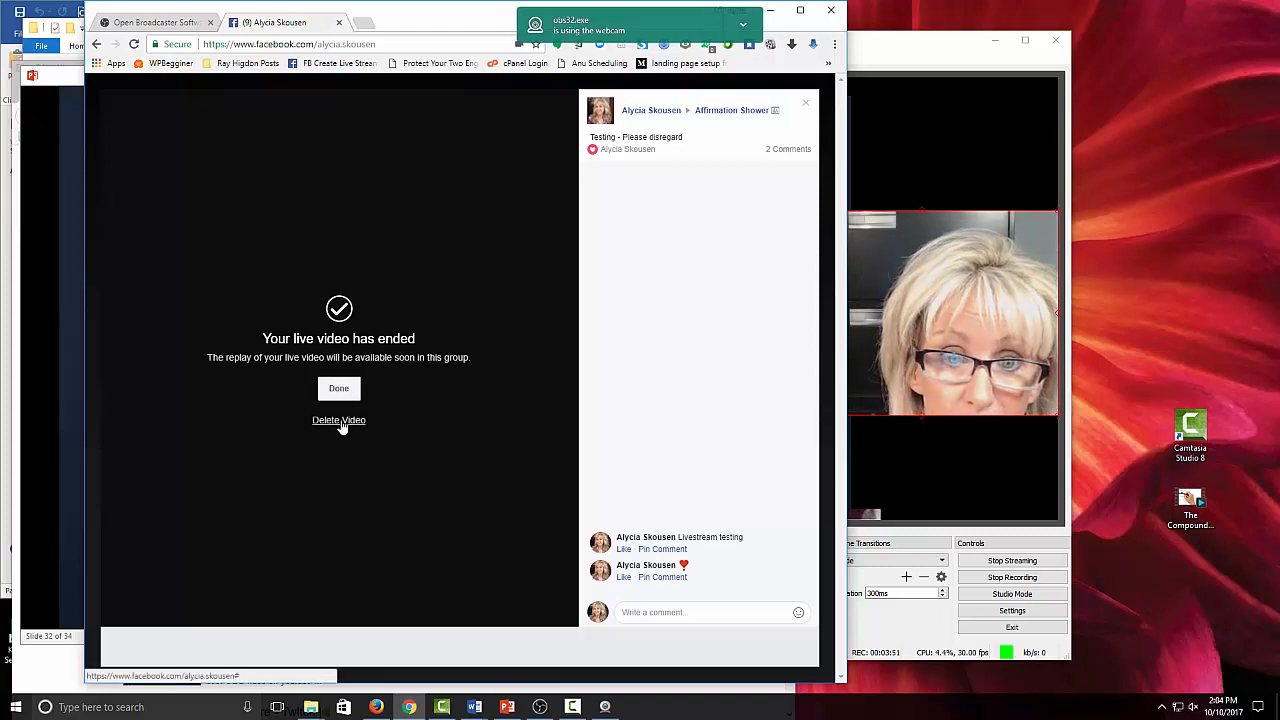
pyautogui.click(1063, 537)
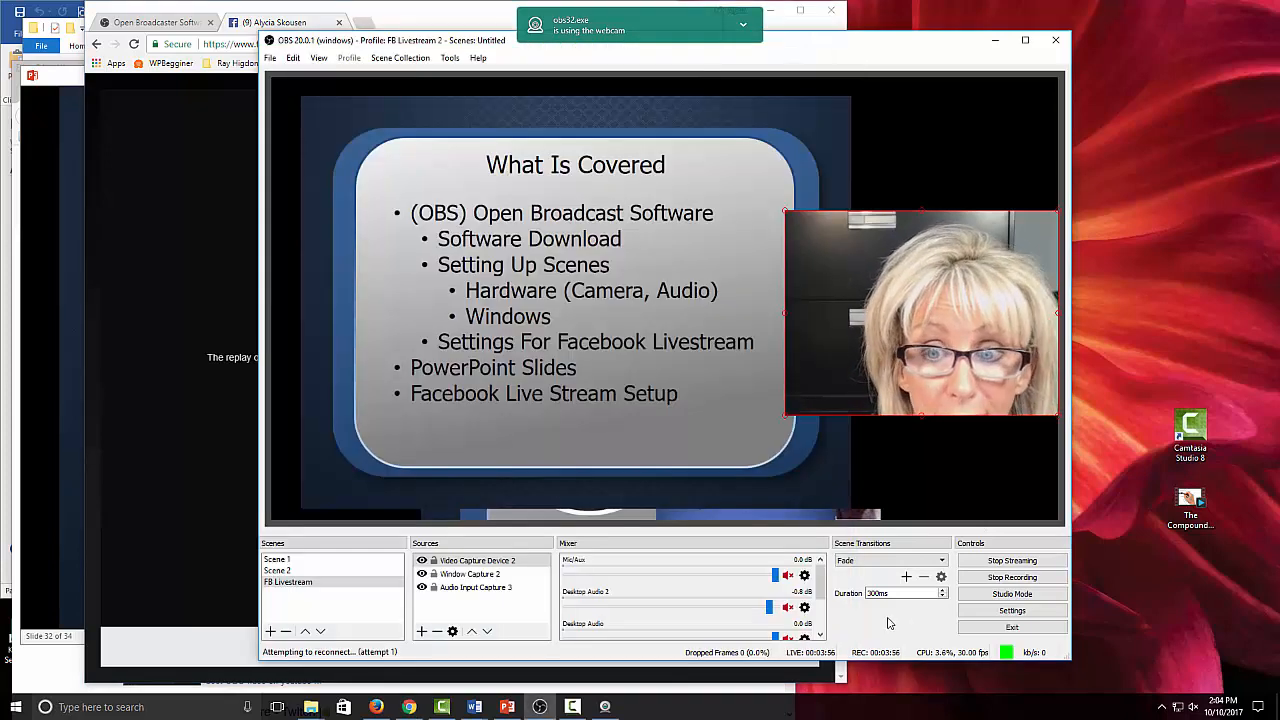